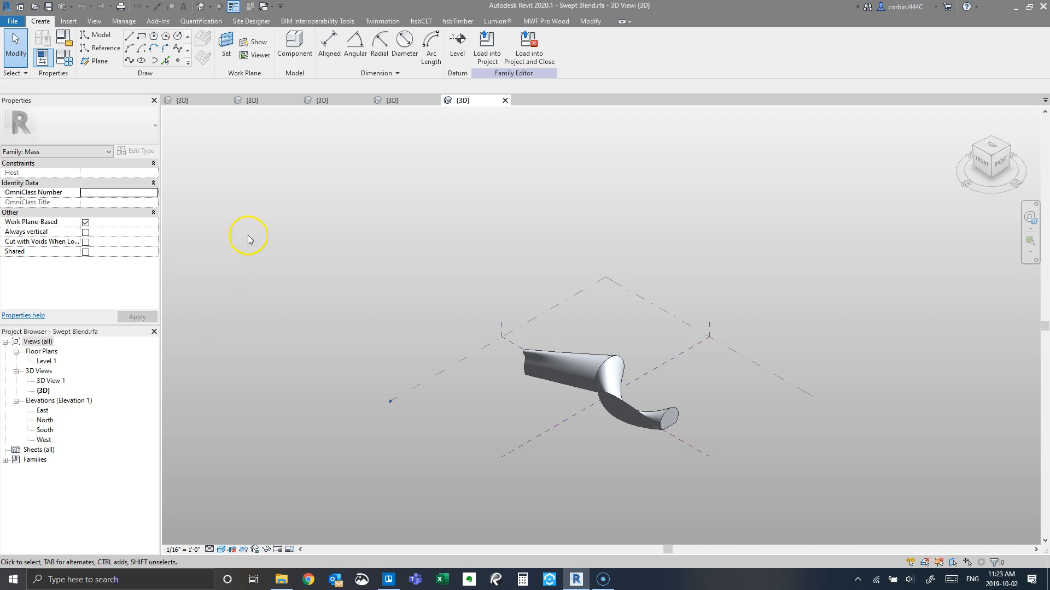
Step: Look through the open Sweep, Revolve, Extrusion and Blend mass families
click(394, 102)
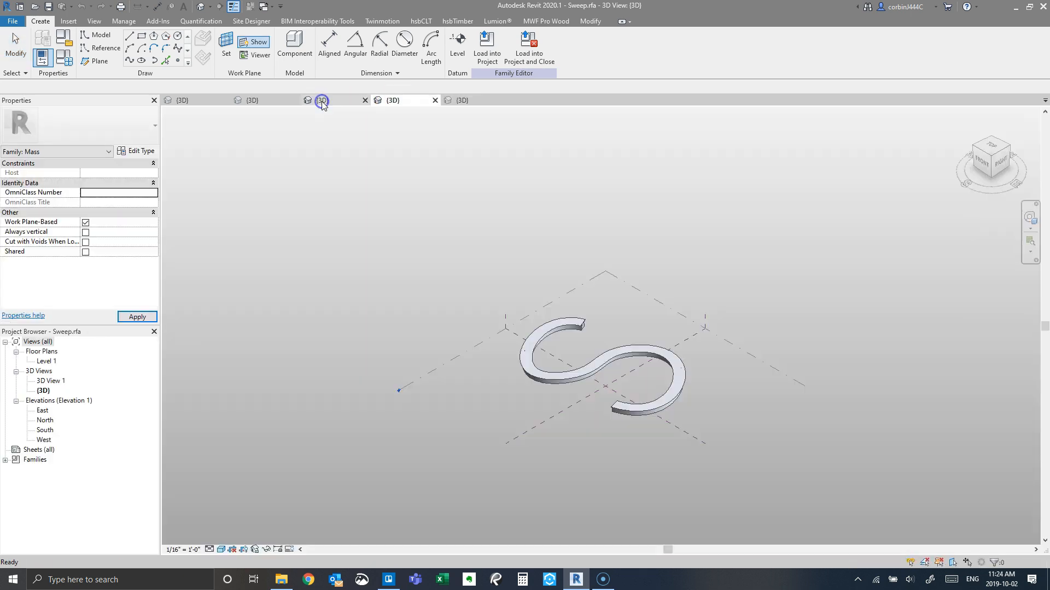
click(321, 101)
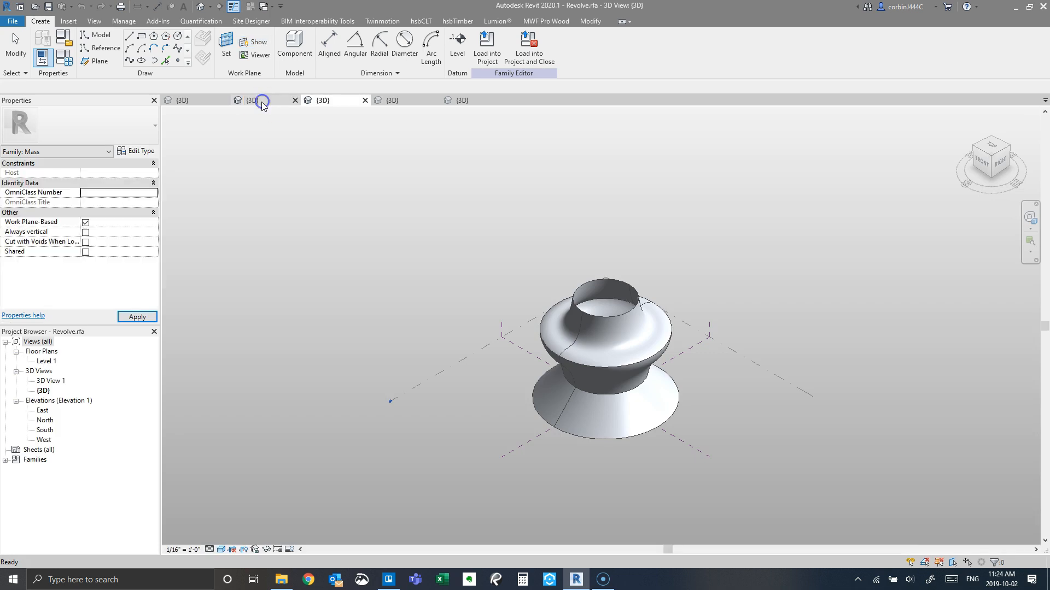
click(262, 101)
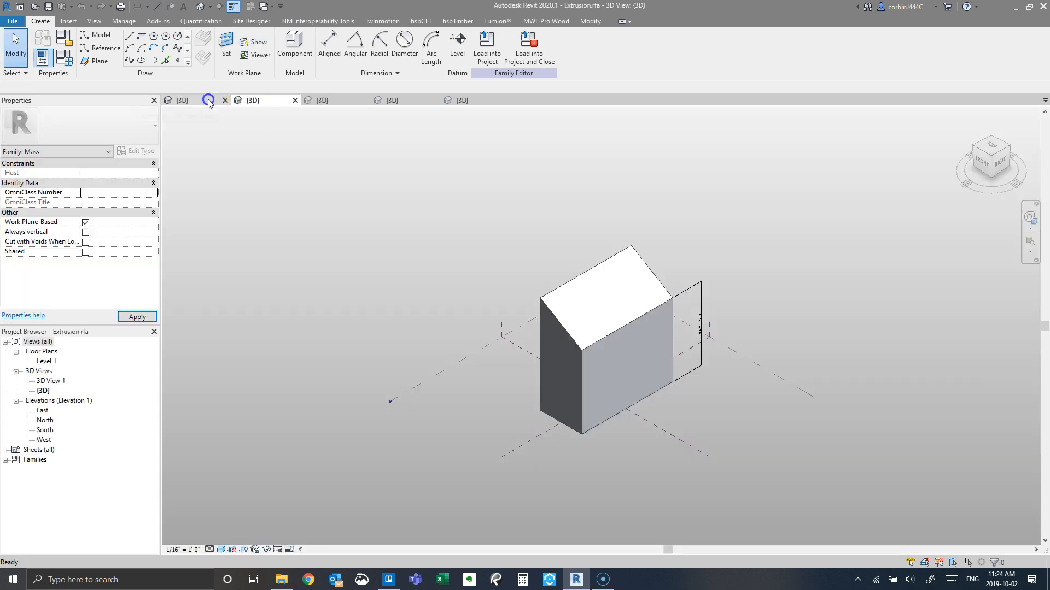
click(183, 101)
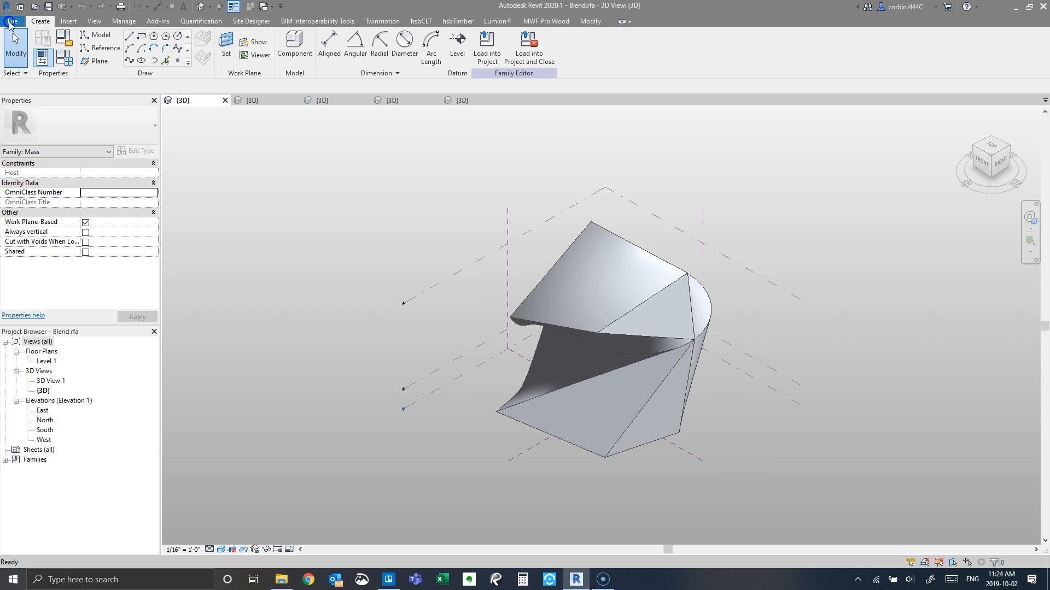
Step: Create a new project from the US Imperial default.rte template
click(11, 22)
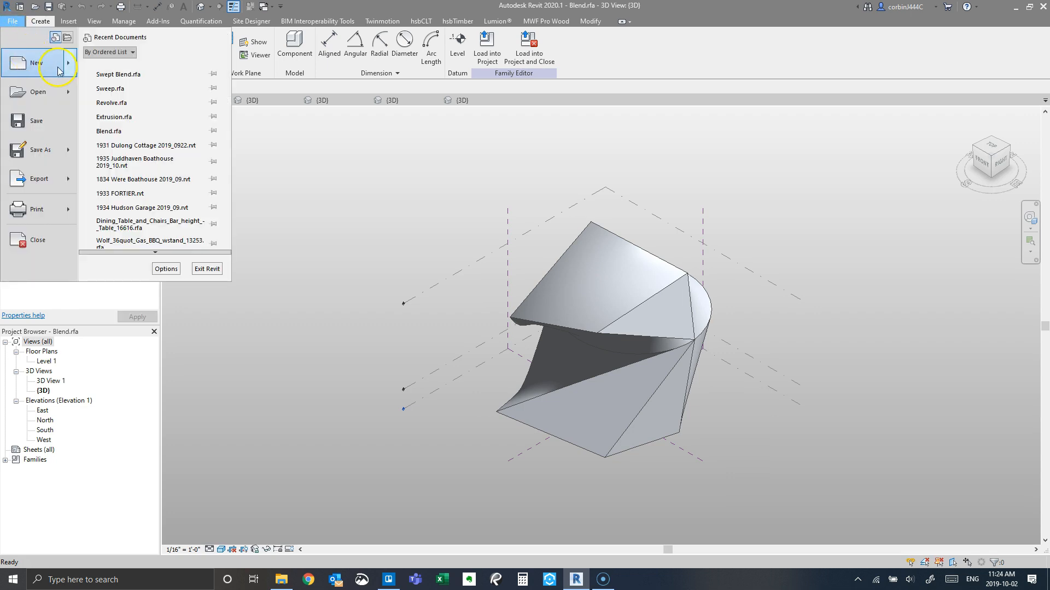
mouse_move(59, 71)
click(134, 74)
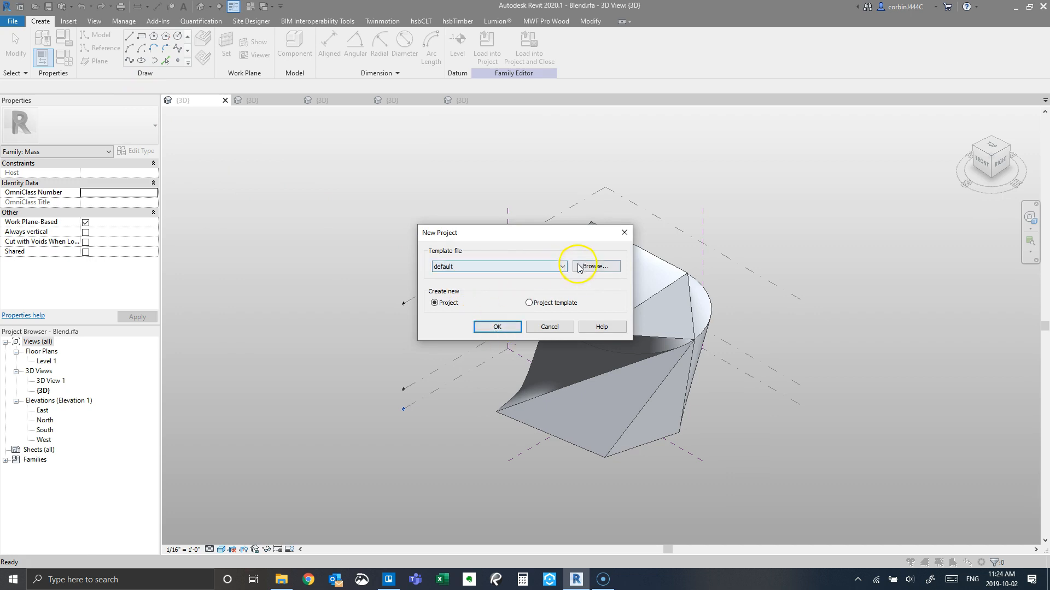
click(584, 267)
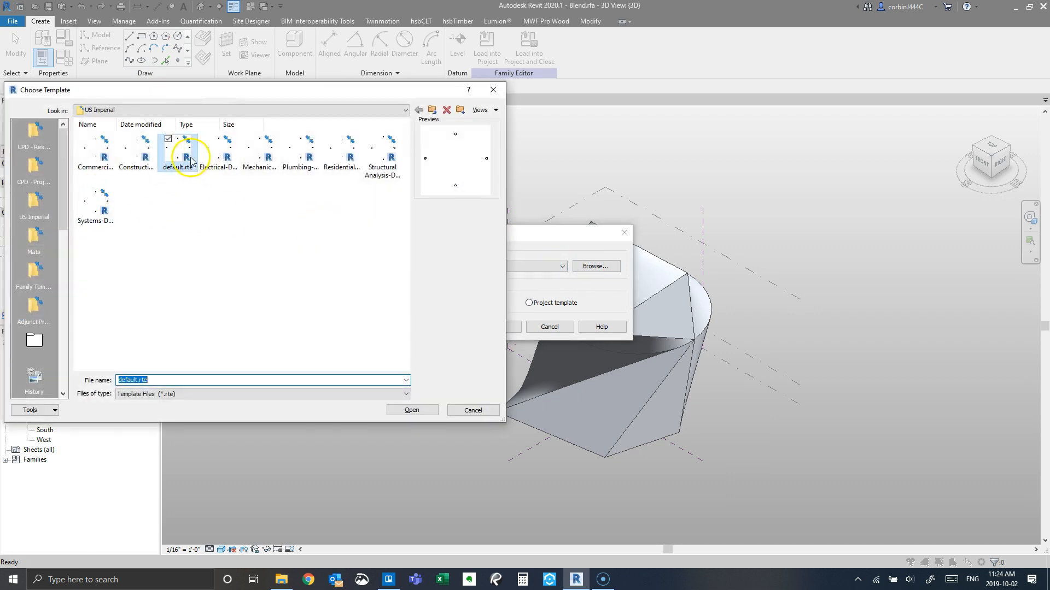
click(413, 410)
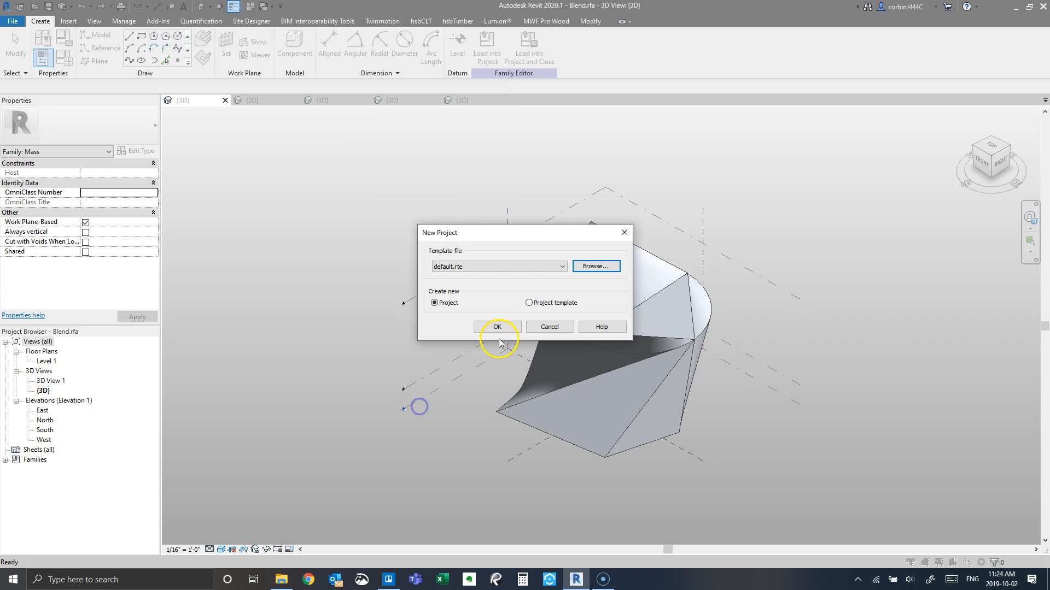
click(498, 327)
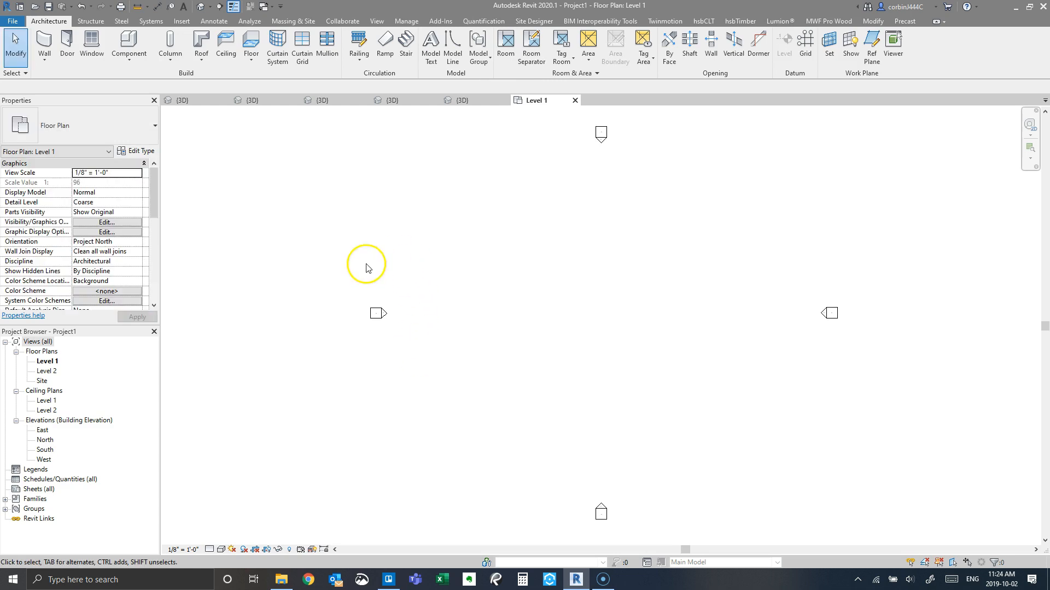
Step: Load the Blend mass family into Project1, close the family and place the mass on the Level 1 floor plan
click(180, 103)
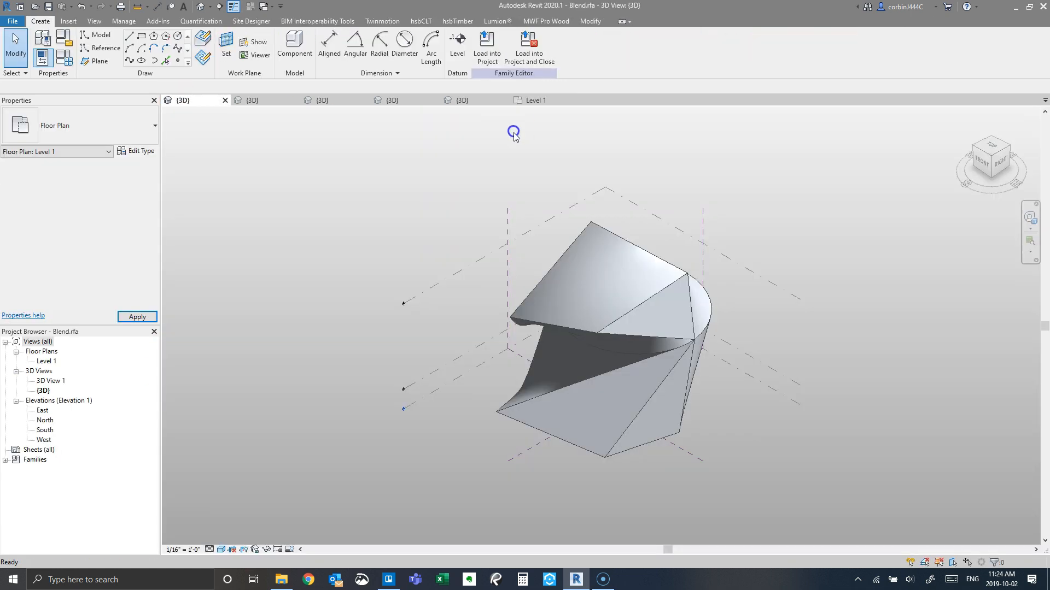
click(522, 57)
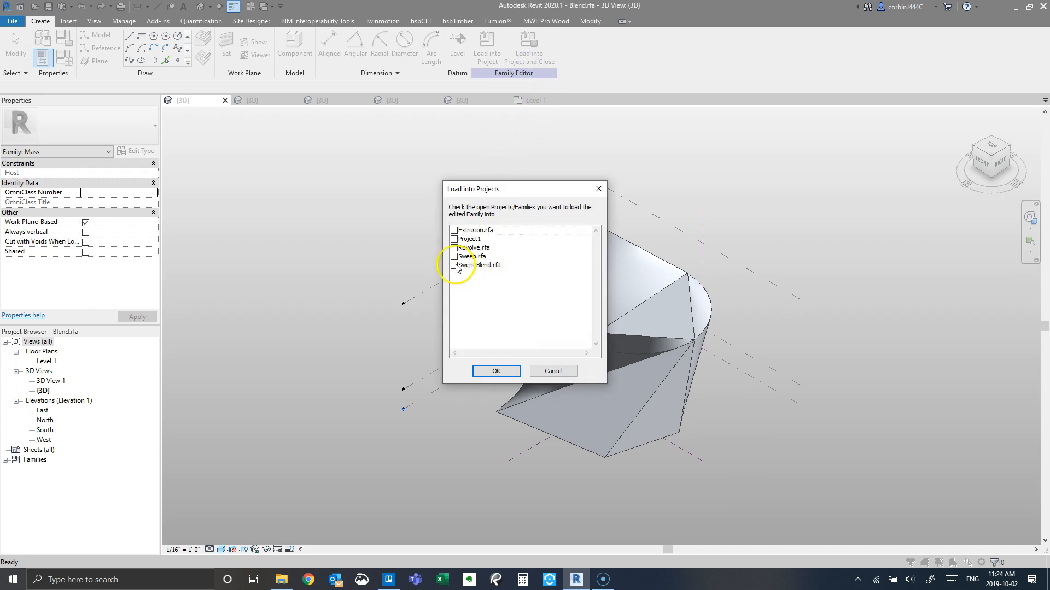
click(454, 239)
click(495, 371)
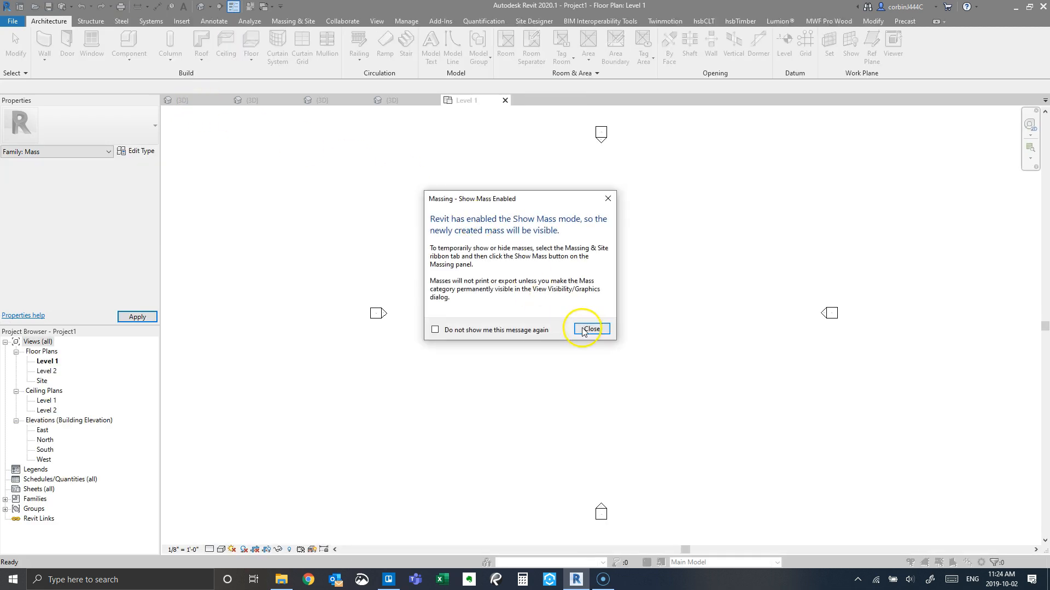
click(583, 330)
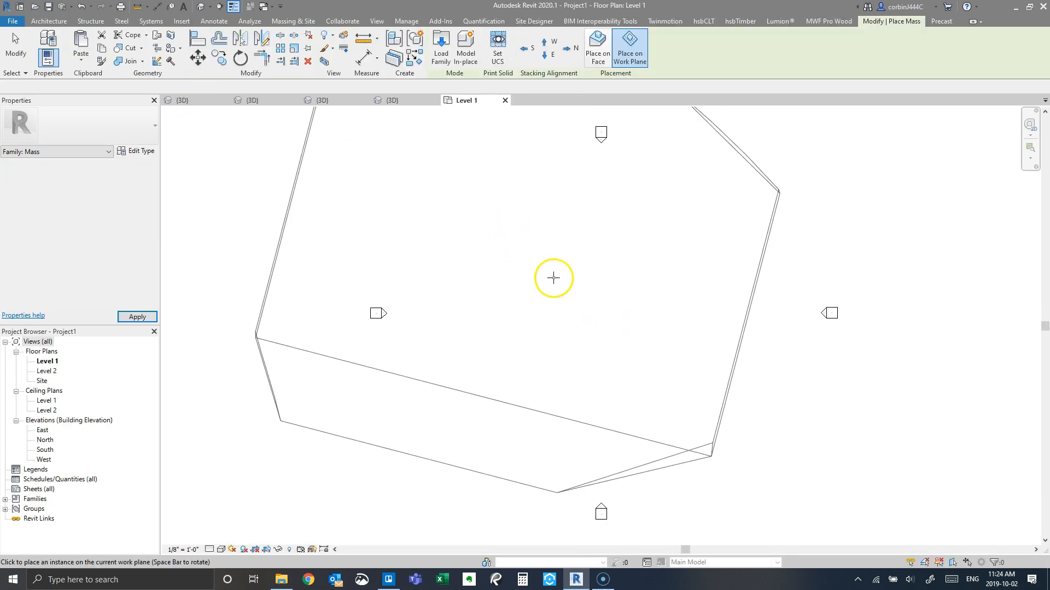
scroll(612, 293, down, 3)
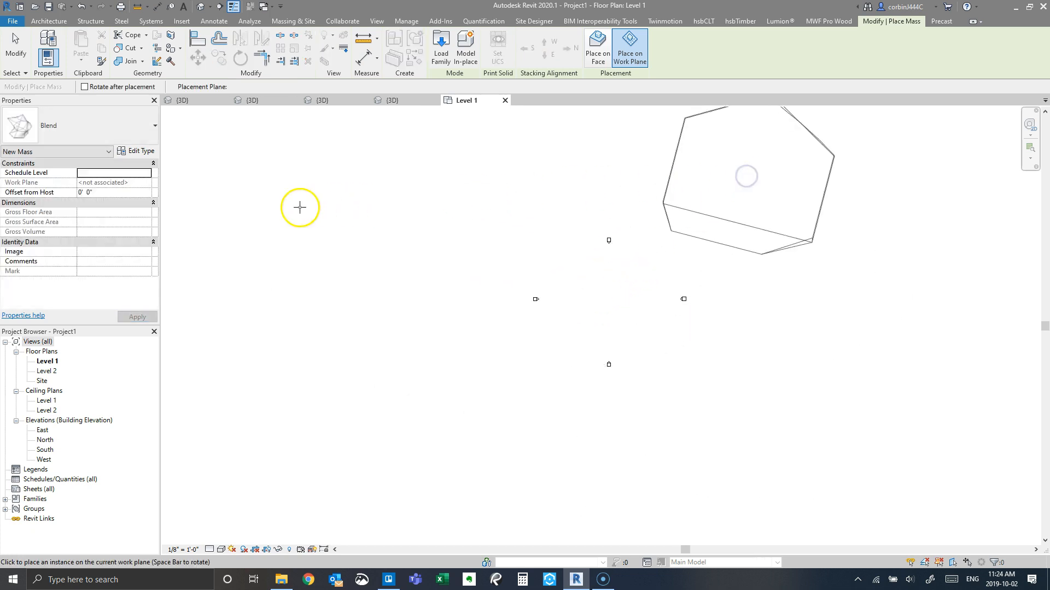
Step: Load the Extrusion mass family into Project1 and close the family
click(195, 101)
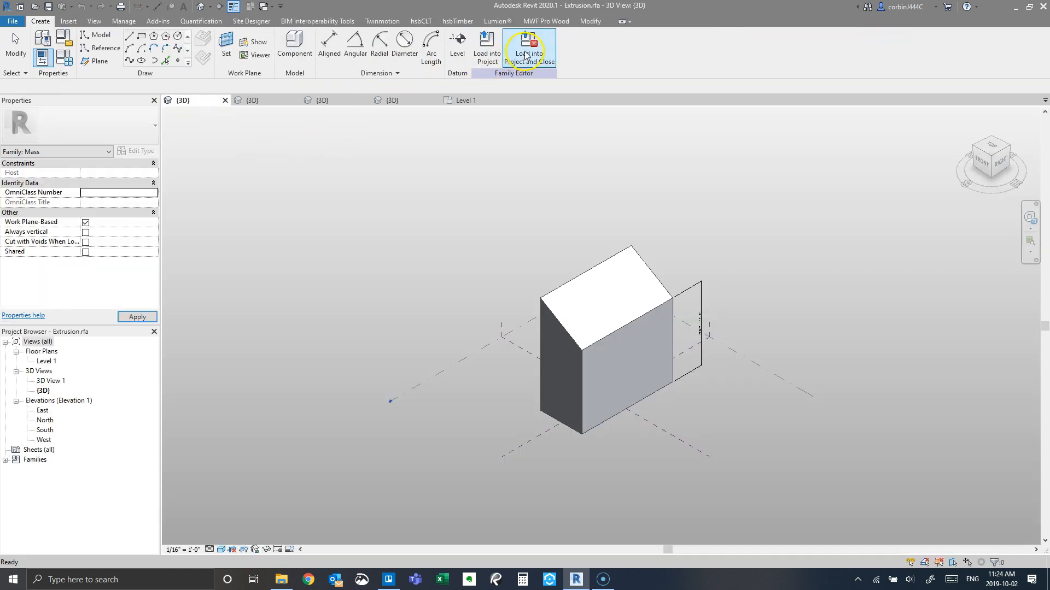
click(527, 49)
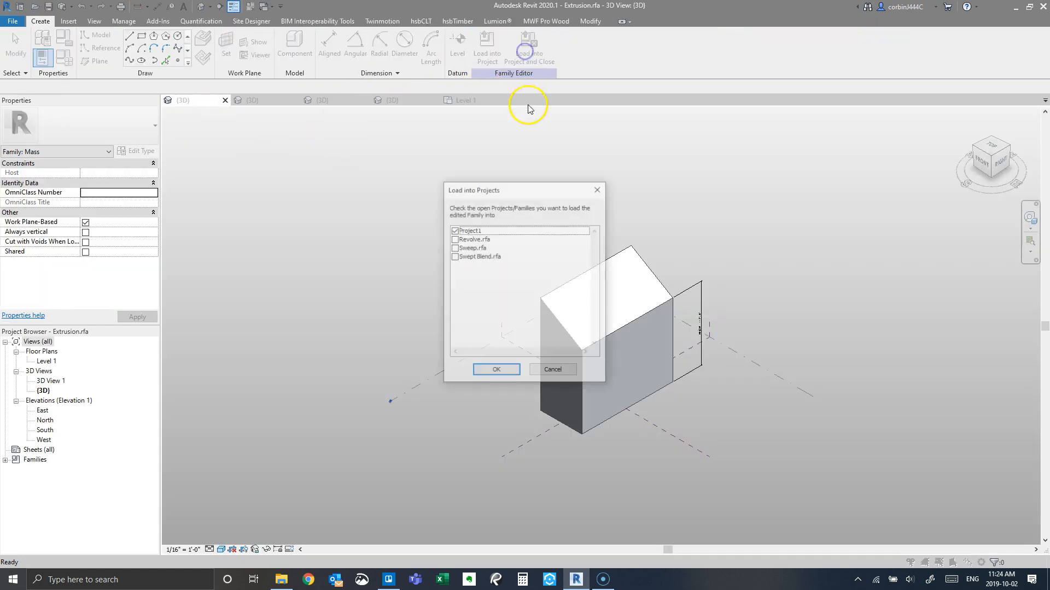
click(495, 371)
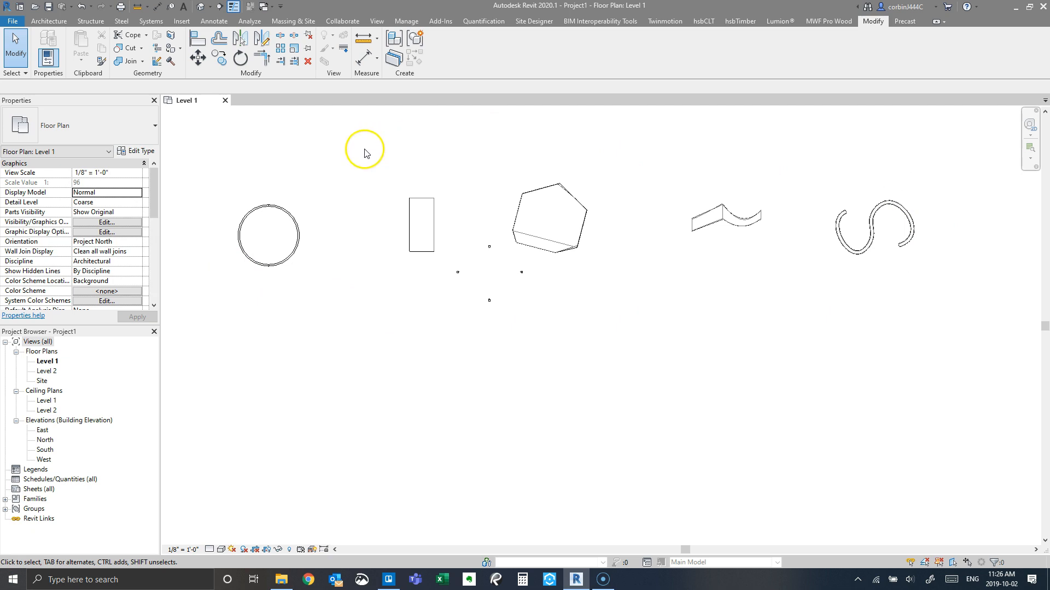
Step: Delete the four elevation markers from the Level 1 floor plan together with their elevation views
scroll(484, 273, up, 2)
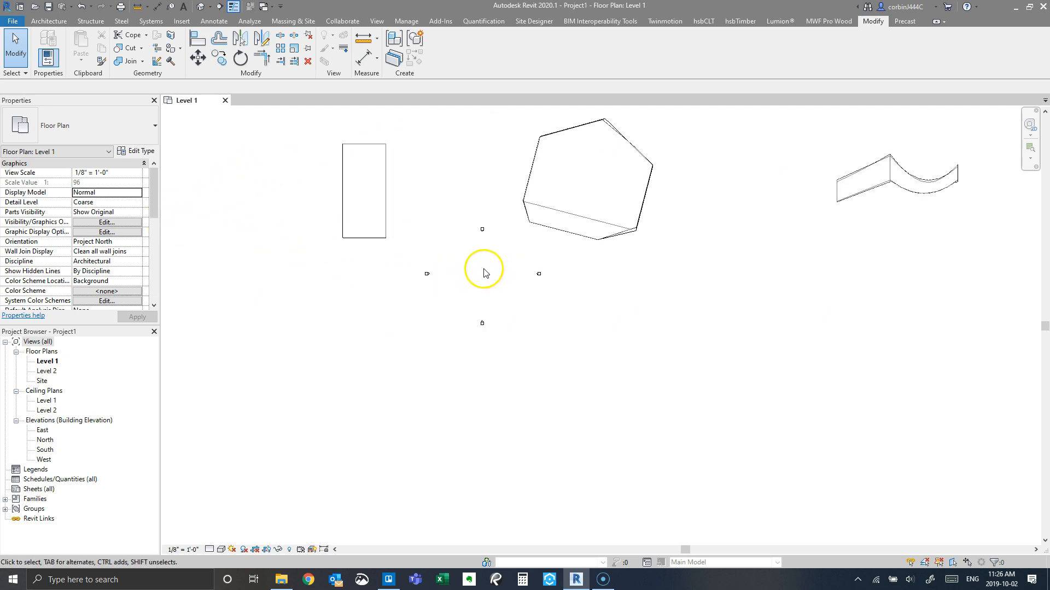
scroll(538, 285, down, 3)
scroll(468, 234, up, 2)
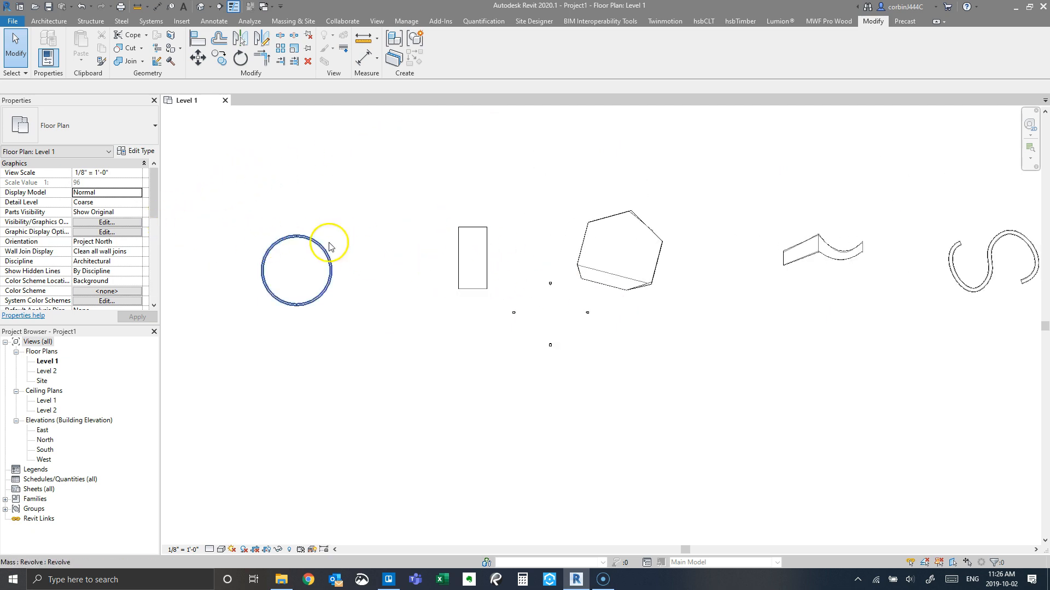
scroll(508, 303, up, 2)
drag(492, 236, 709, 421)
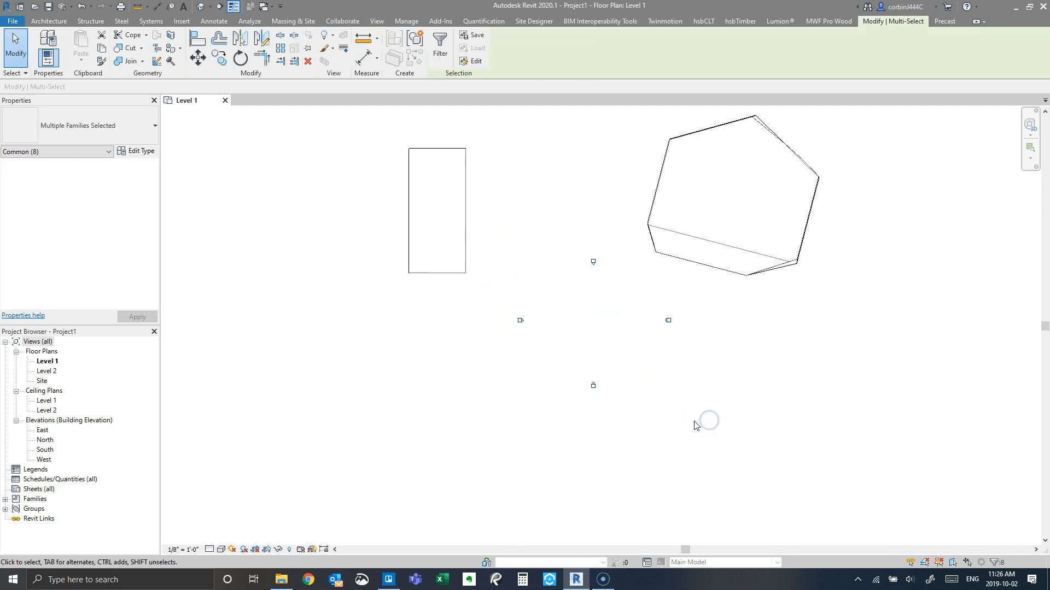
key(Delete)
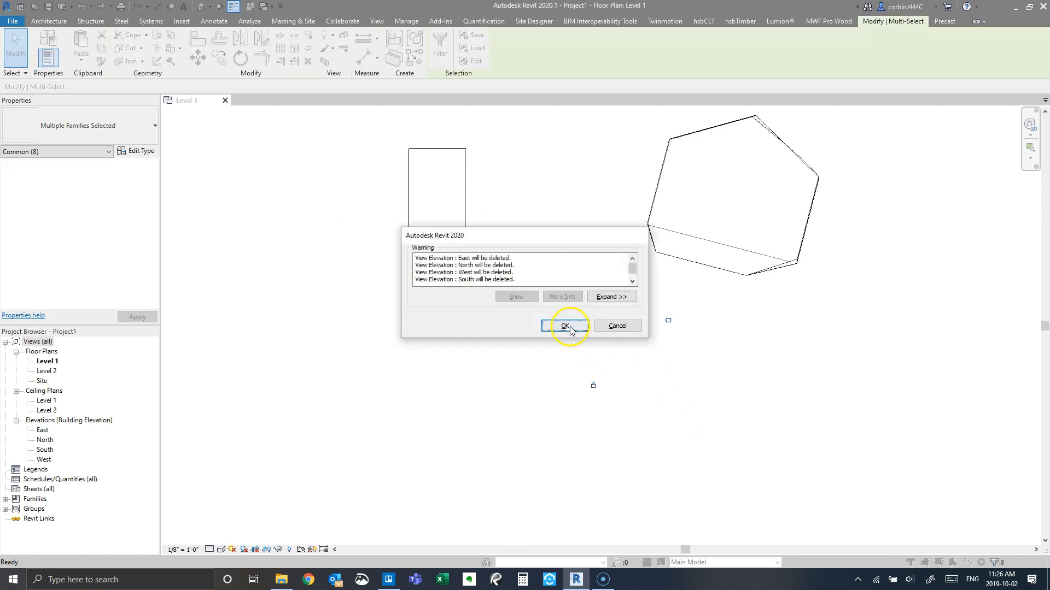
click(565, 326)
scroll(628, 234, down, 3)
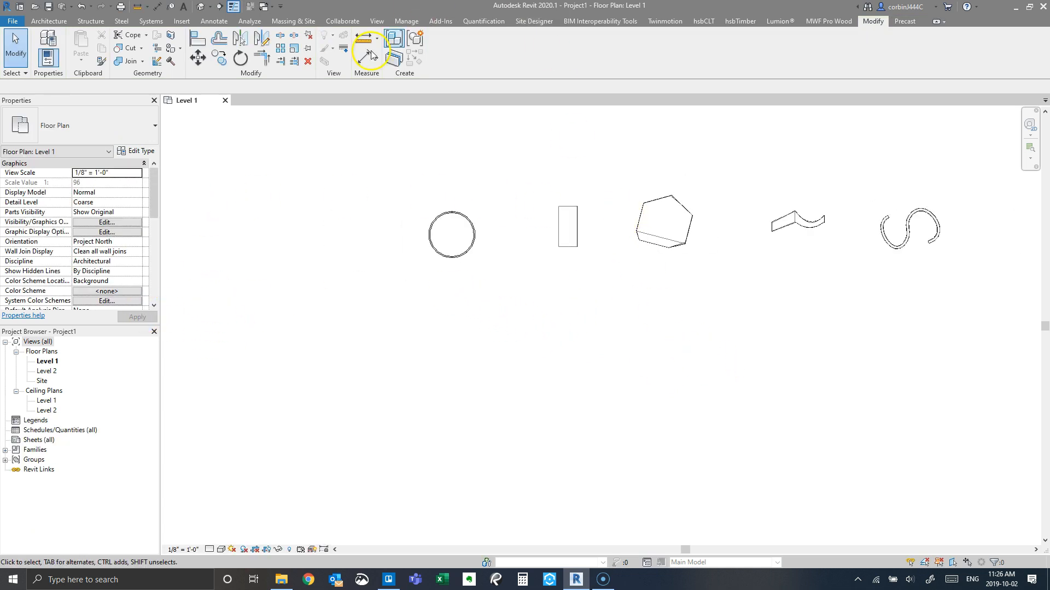
Step: Draw a vertical section through the centre of the circular revolve mass and extend its view depth past the mass's edge
click(220, 8)
scroll(432, 243, up, 3)
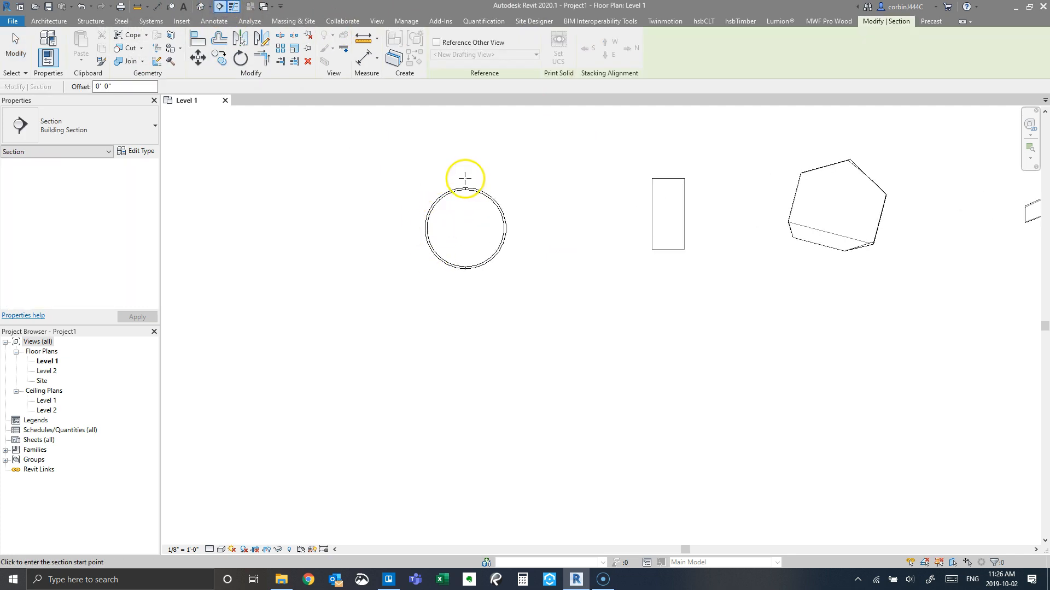
click(467, 174)
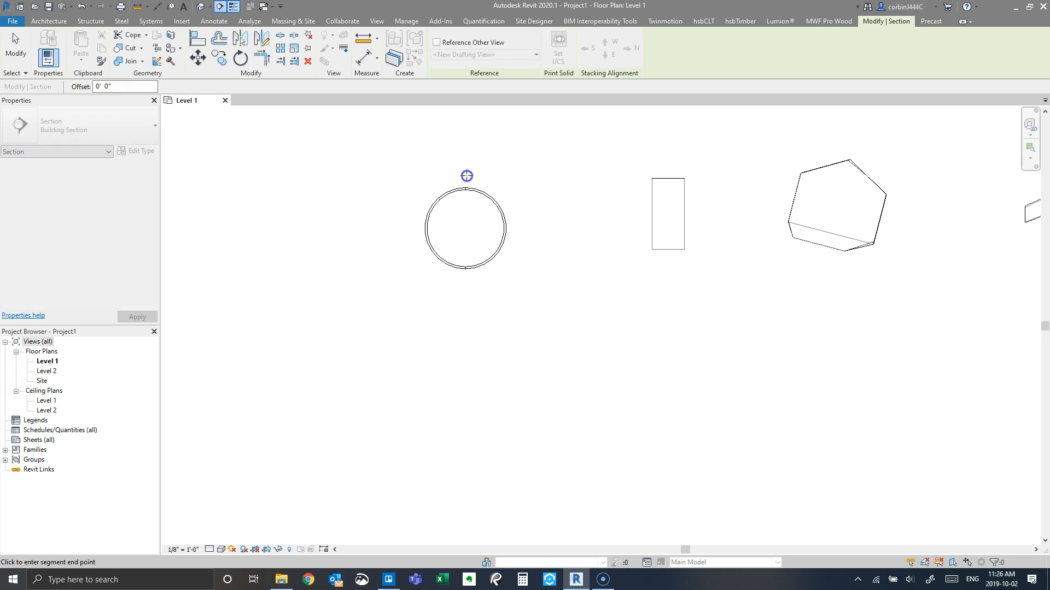
click(467, 284)
key(Escape)
scroll(607, 208, up, 2)
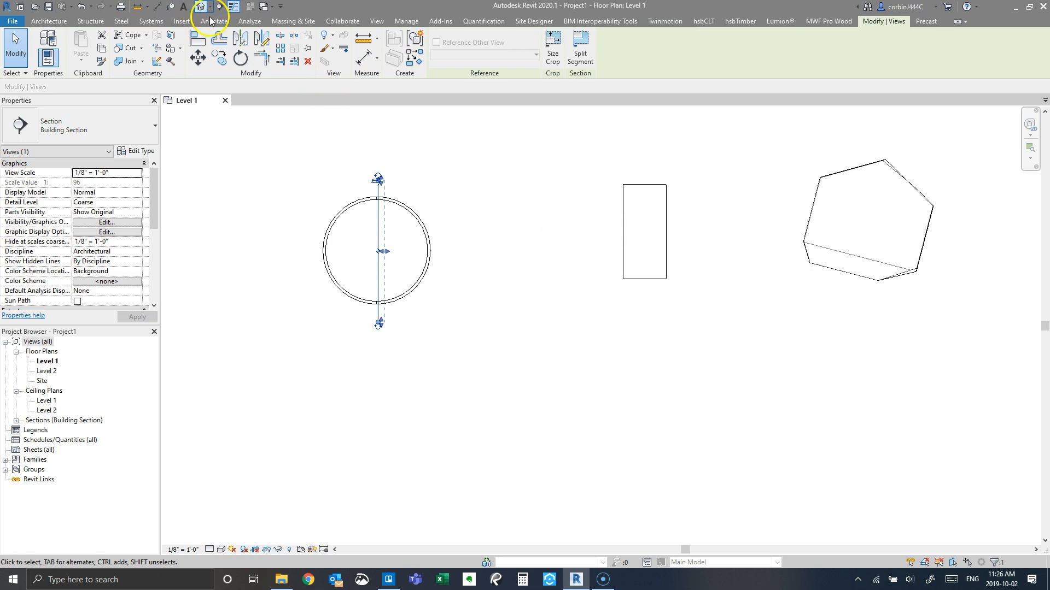
drag(388, 251, 441, 250)
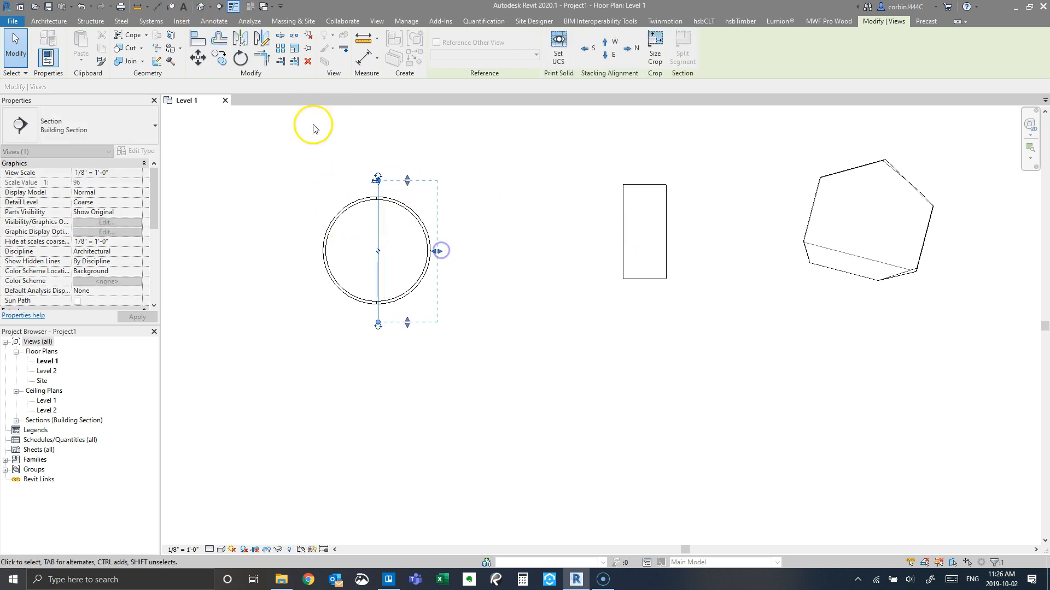
Step: Draw a horizontal section across the middle of the rectangular extrusion mass
click(219, 7)
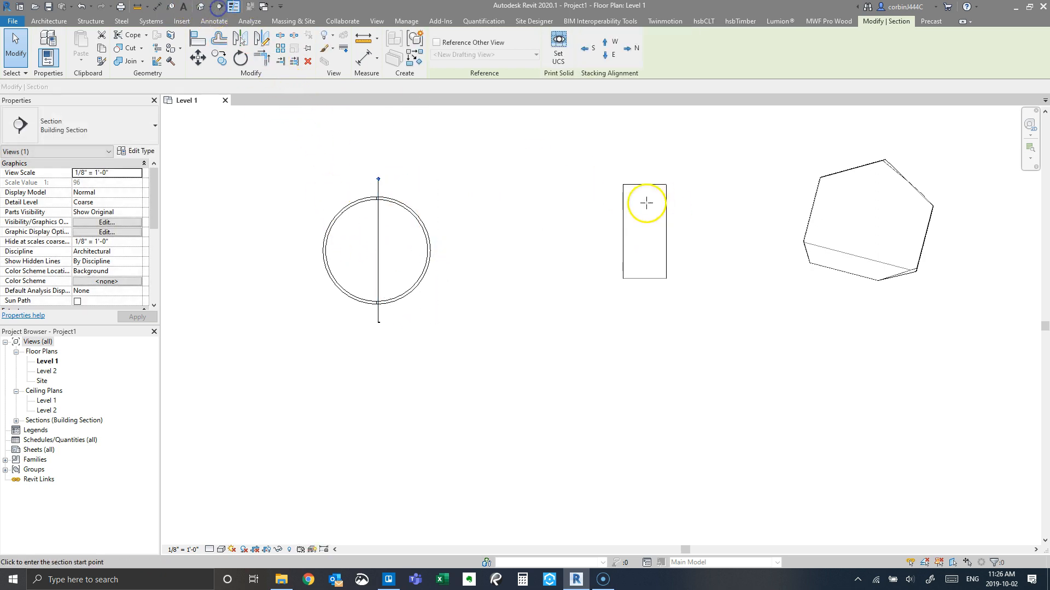
click(606, 233)
click(697, 233)
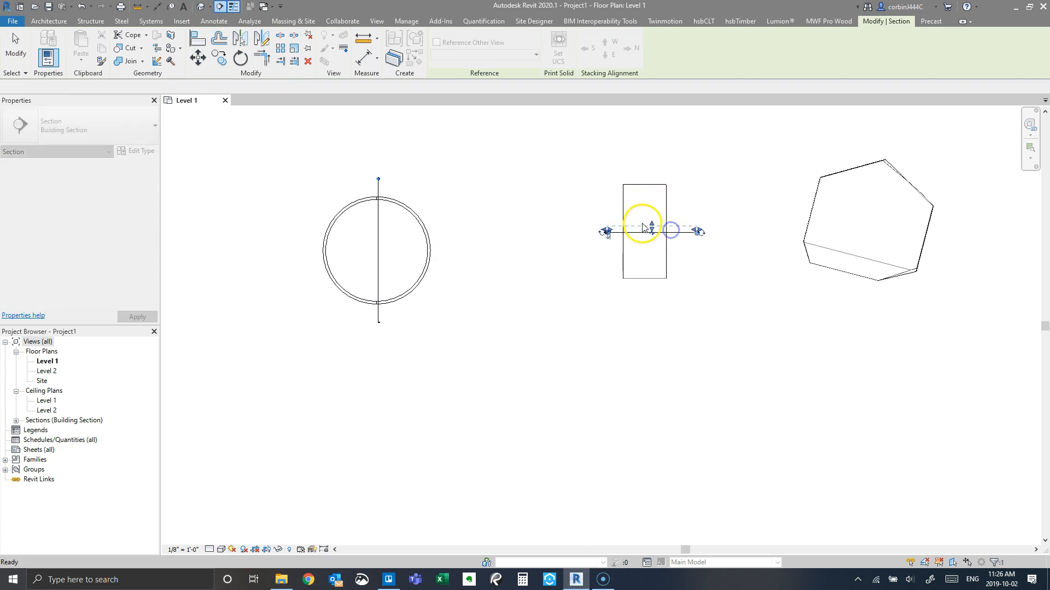
click(644, 174)
Step: Draw a vertical section through the polygonal blend mass and extend its view depth past the mass's edge
scroll(528, 236, down, 3)
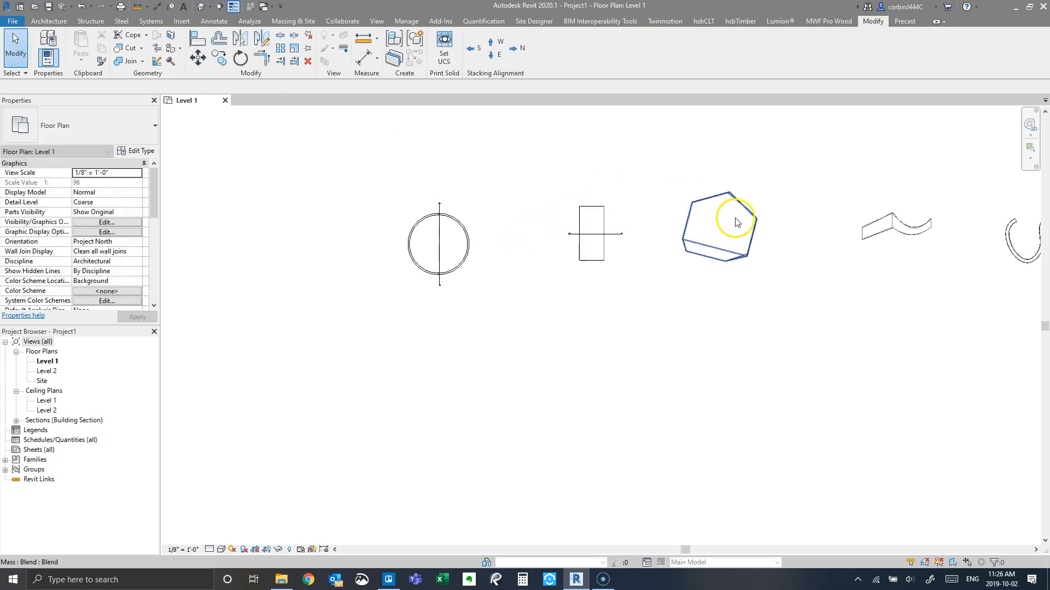
scroll(730, 221, up, 3)
click(213, 7)
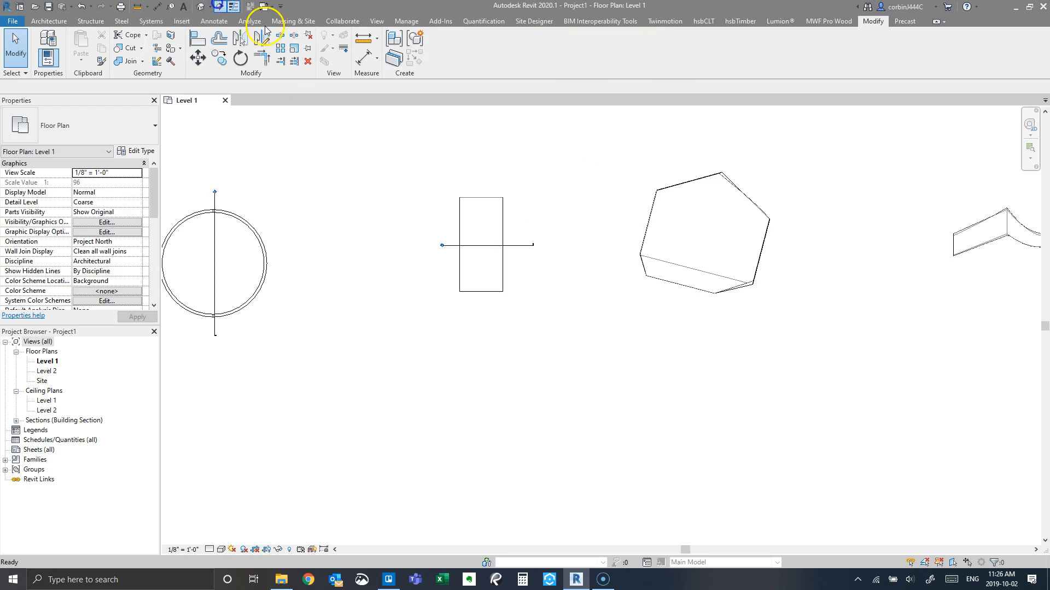
click(709, 164)
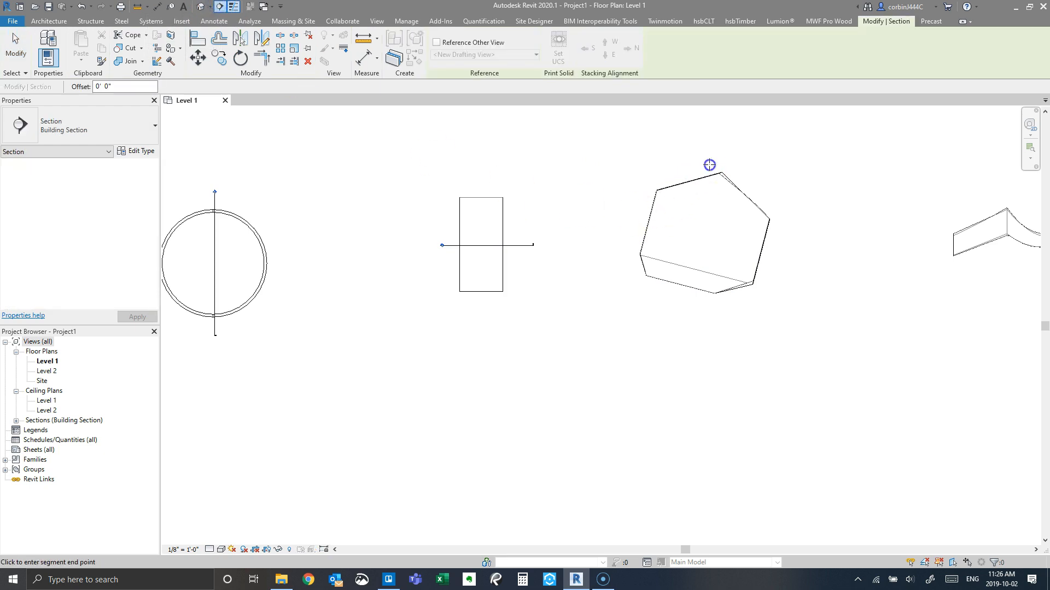
click(709, 302)
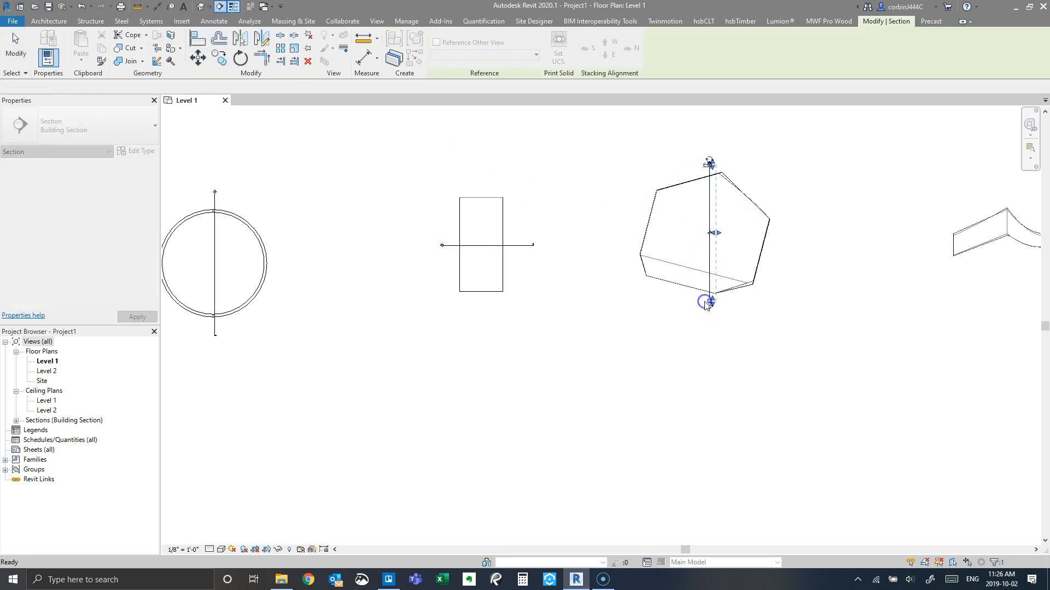
key(Escape)
scroll(481, 264, down, 7)
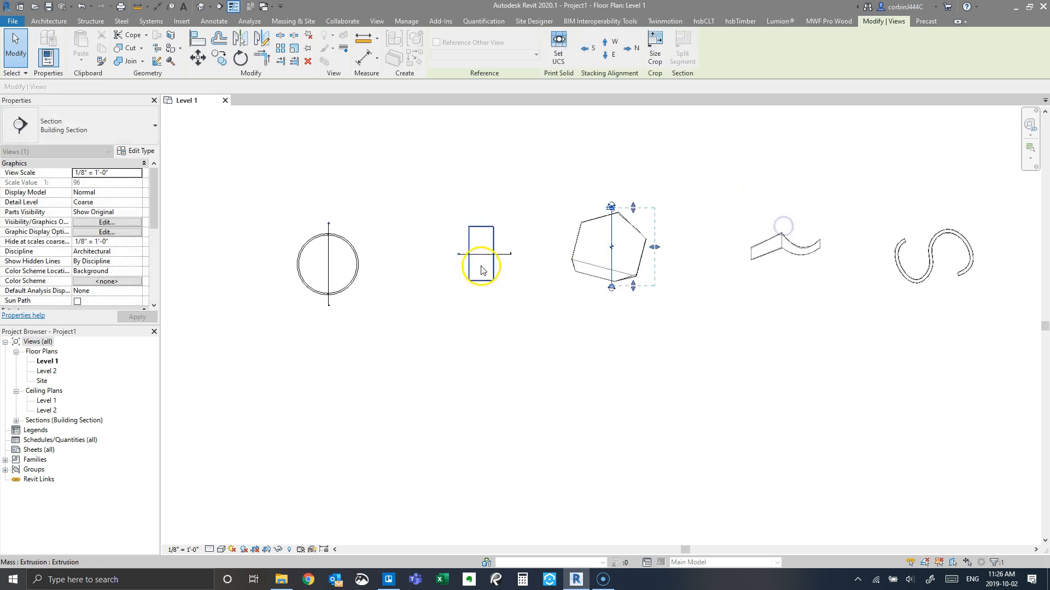
key(Escape)
Step: Draw a horizontal section through the fourth mass, the bent and curved one, and extend its view depth just past the mass's upper peak
scroll(711, 250, up, 5)
scroll(339, 123, up, 1)
scroll(299, 120, up, 1)
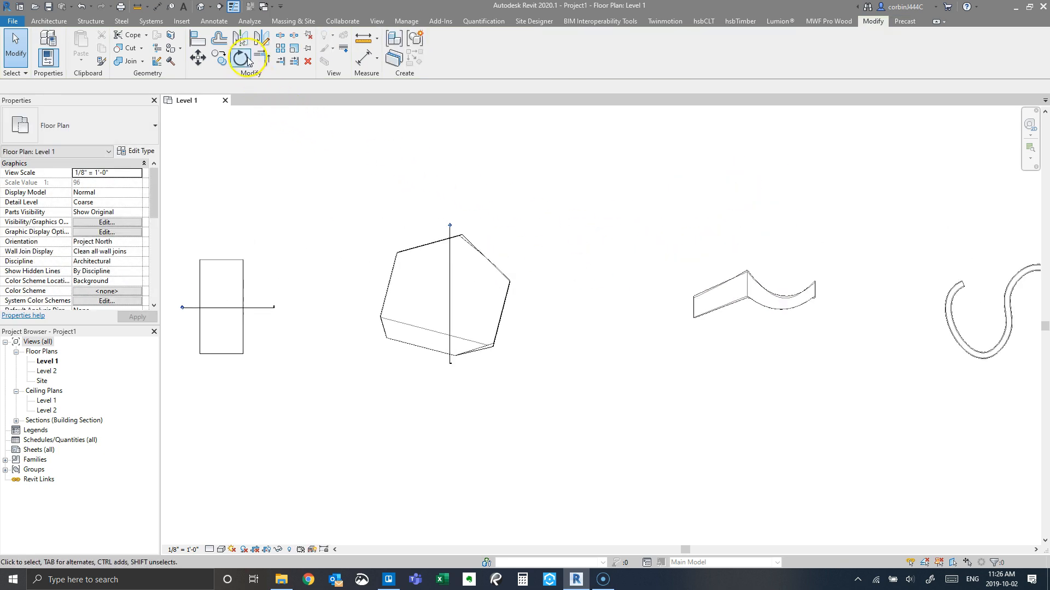
click(223, 8)
scroll(737, 298, up, 3)
click(665, 303)
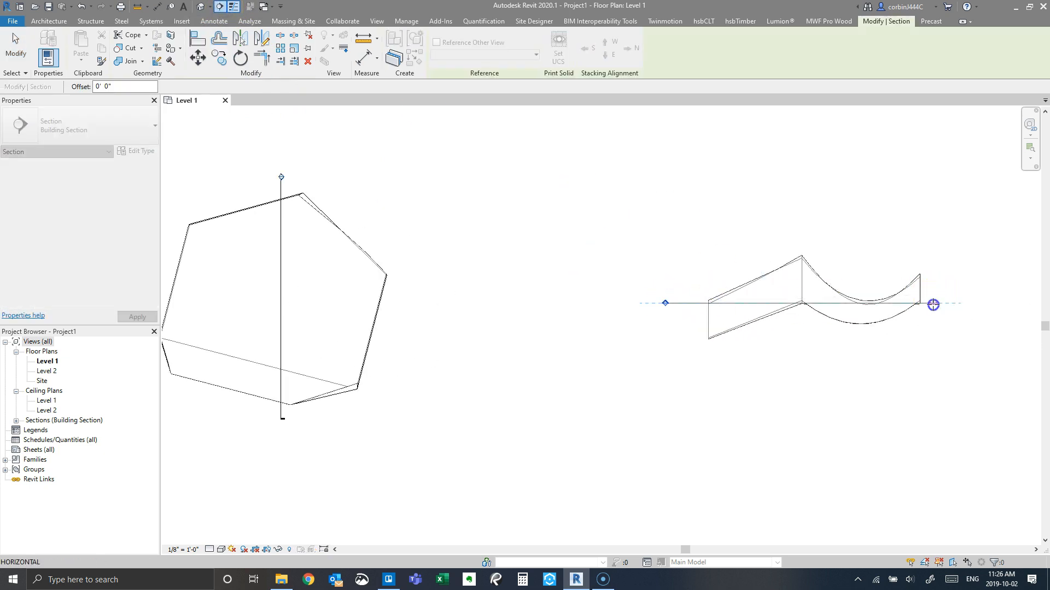
click(933, 305)
key(Escape)
key(Escape)
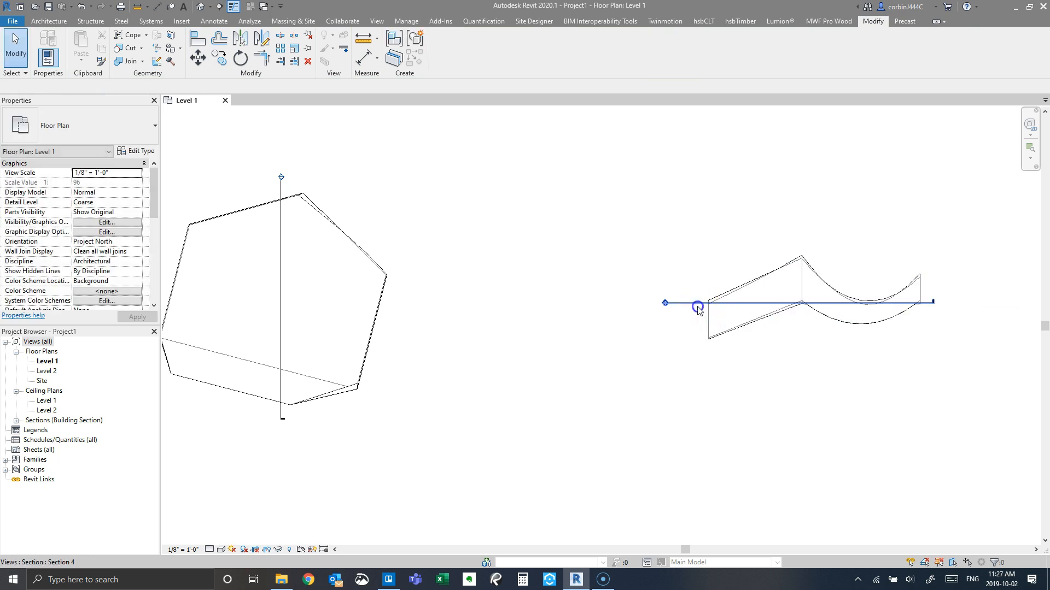
click(698, 305)
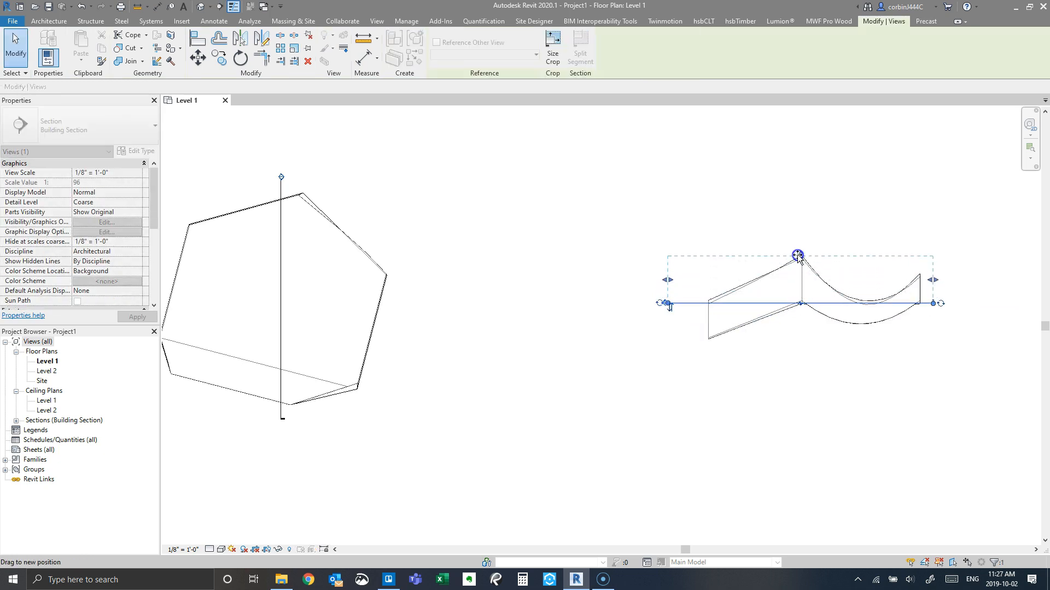
drag(798, 252, 800, 252)
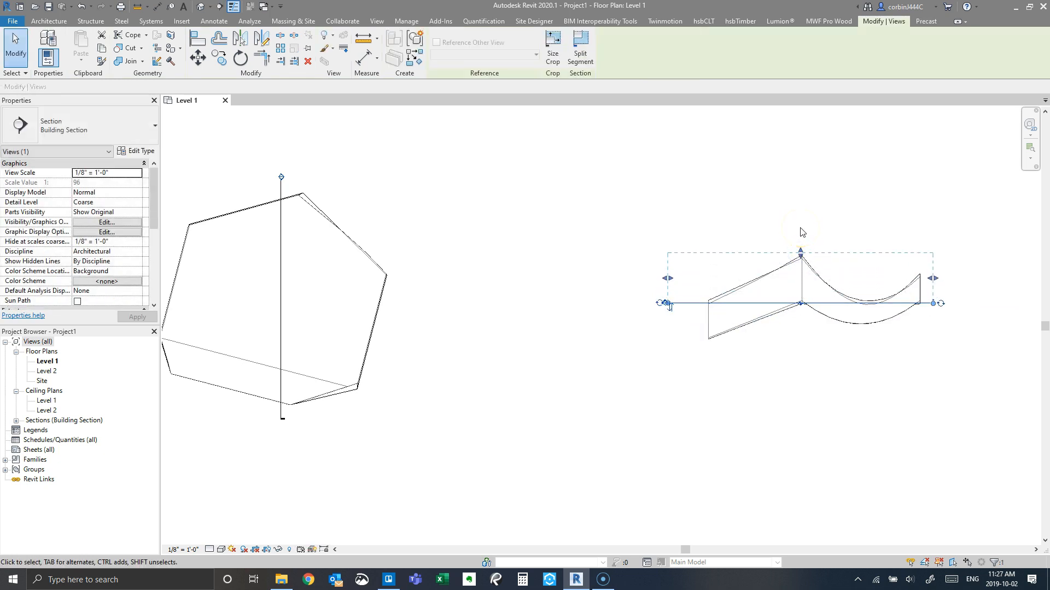
Step: Draw a horizontal section across the middle of the S-shaped sweep mass and extend its view depth past the mass's upper edge
scroll(650, 276, down, 4)
scroll(699, 273, up, 5)
scroll(574, 272, down, 5)
scroll(956, 300, up, 3)
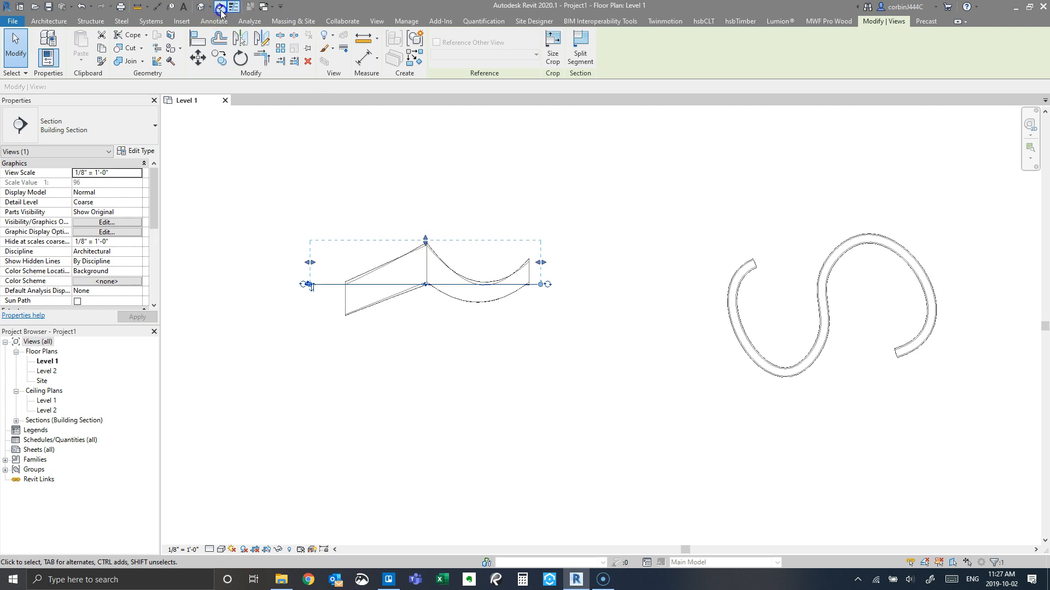
click(220, 7)
click(696, 309)
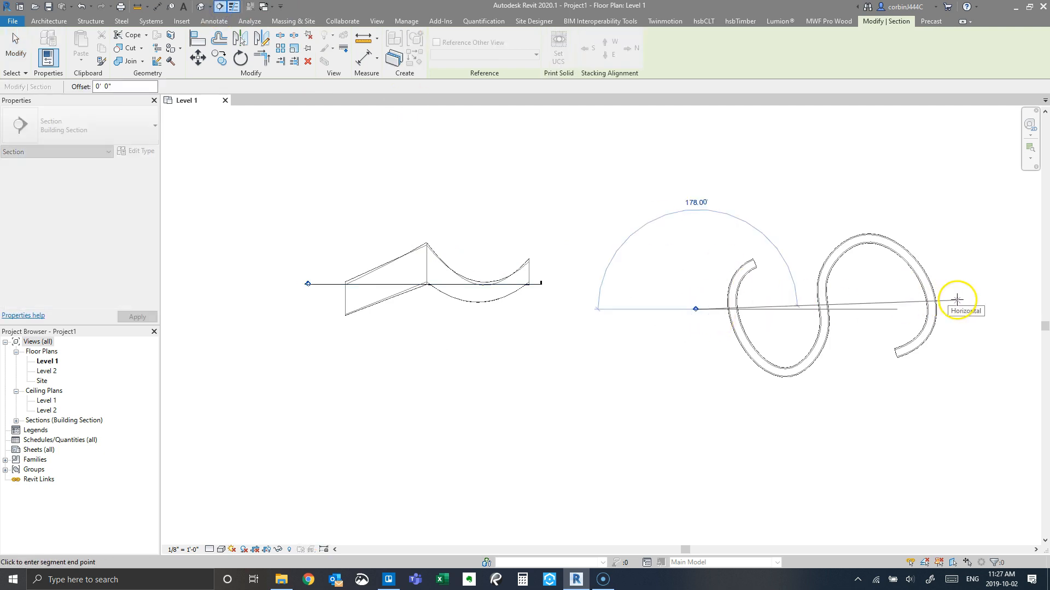
key(Escape)
key(Escape)
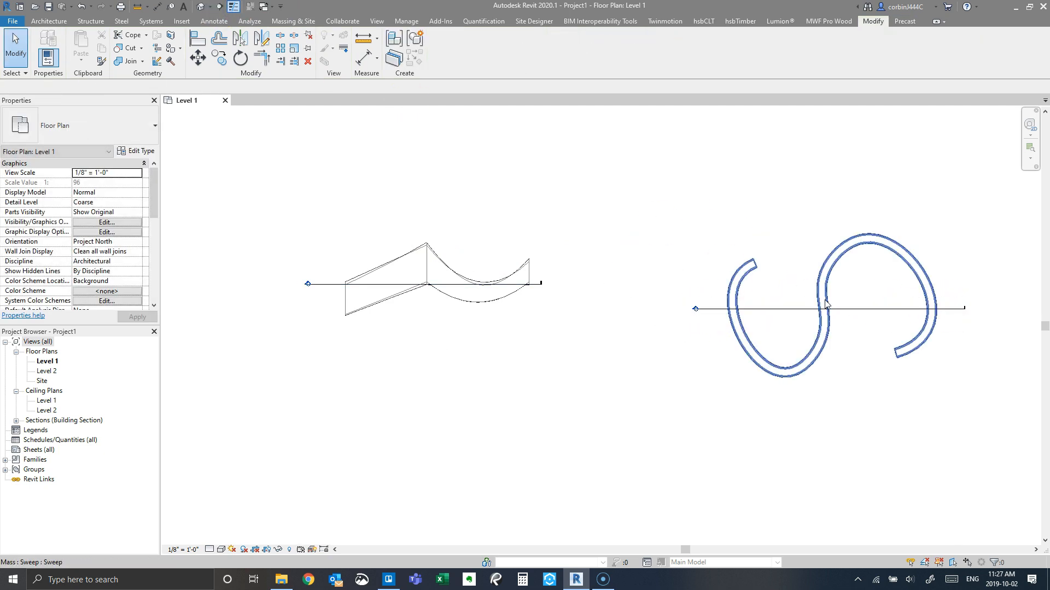
click(838, 310)
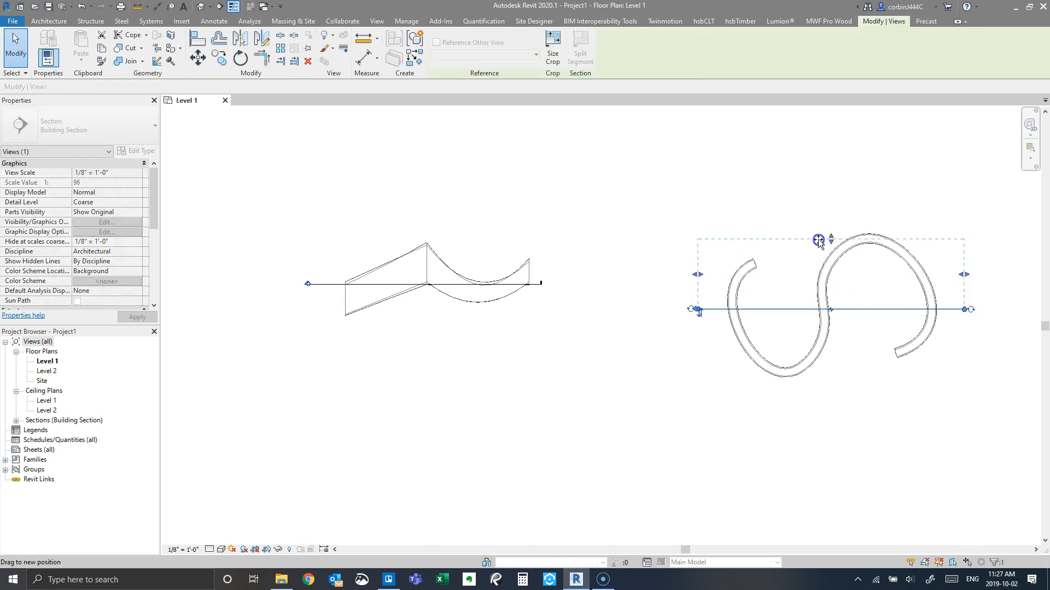
scroll(847, 245, down, 3)
scroll(847, 244, down, 3)
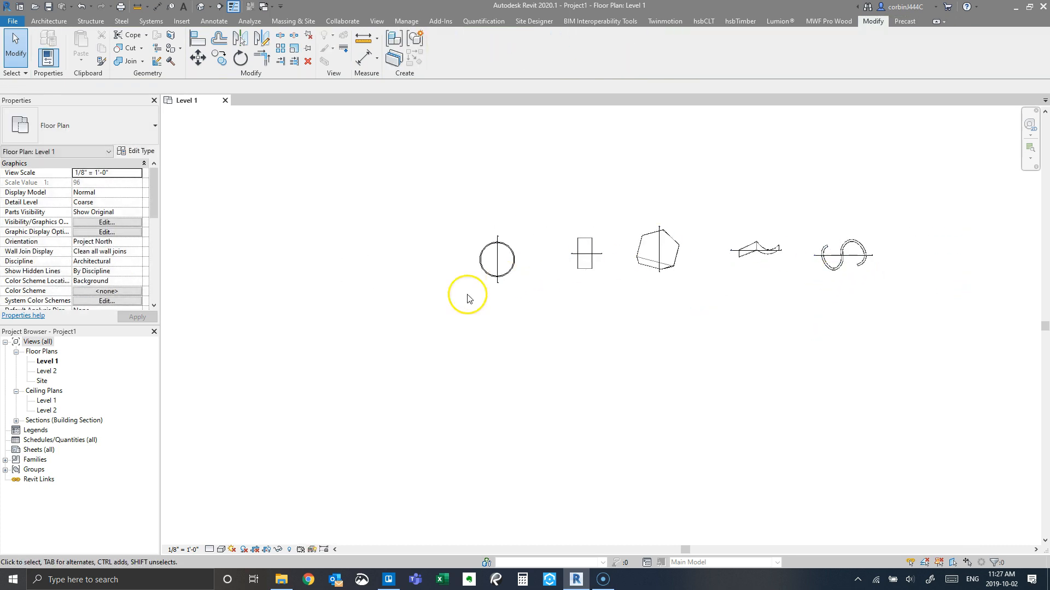
Step: Expand the list of building sections to check the views created for the five masses
click(16, 421)
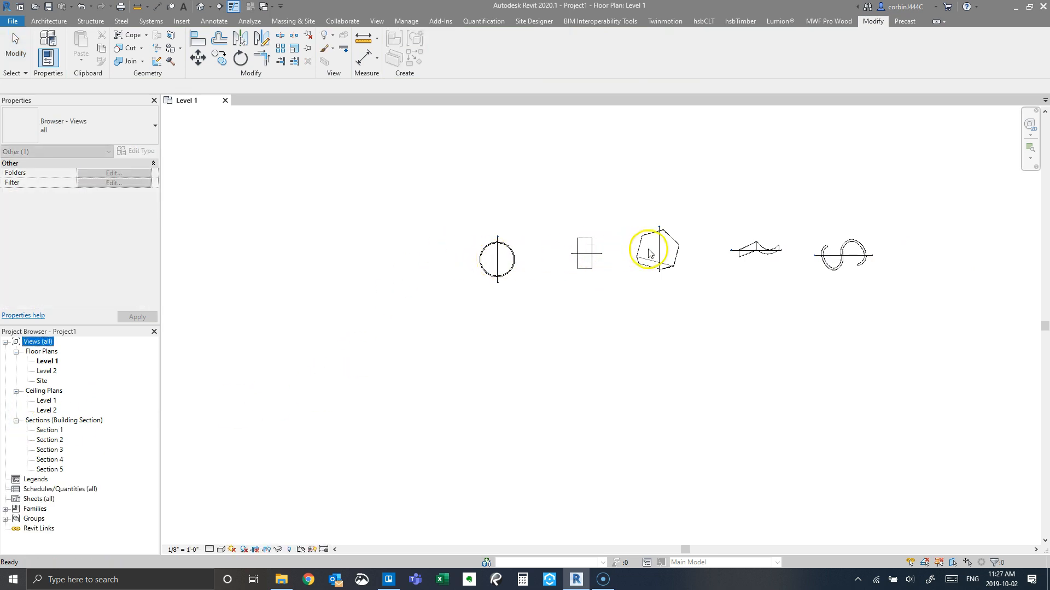
click(776, 253)
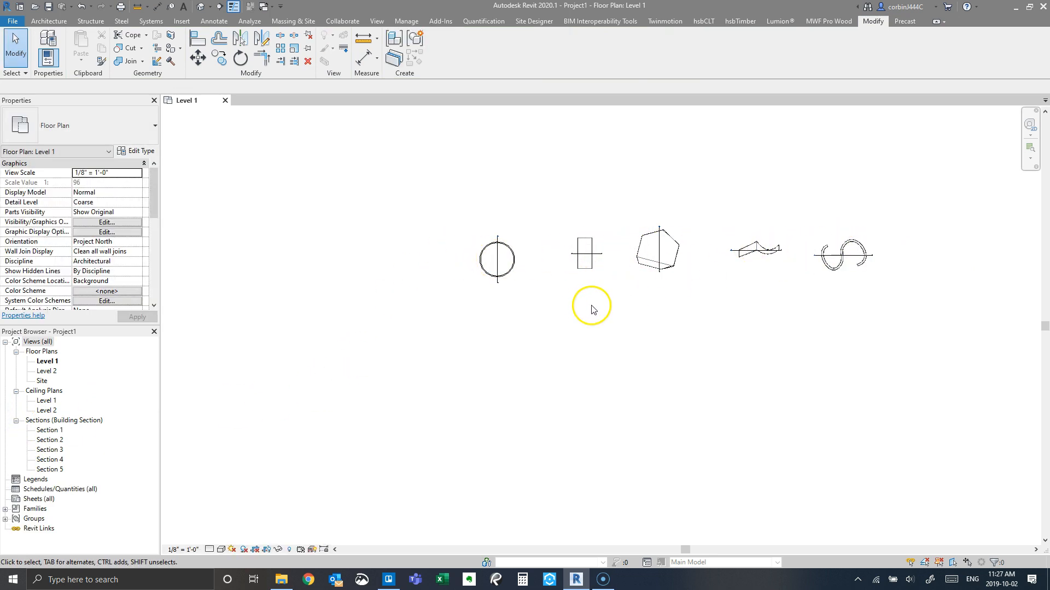
click(235, 7)
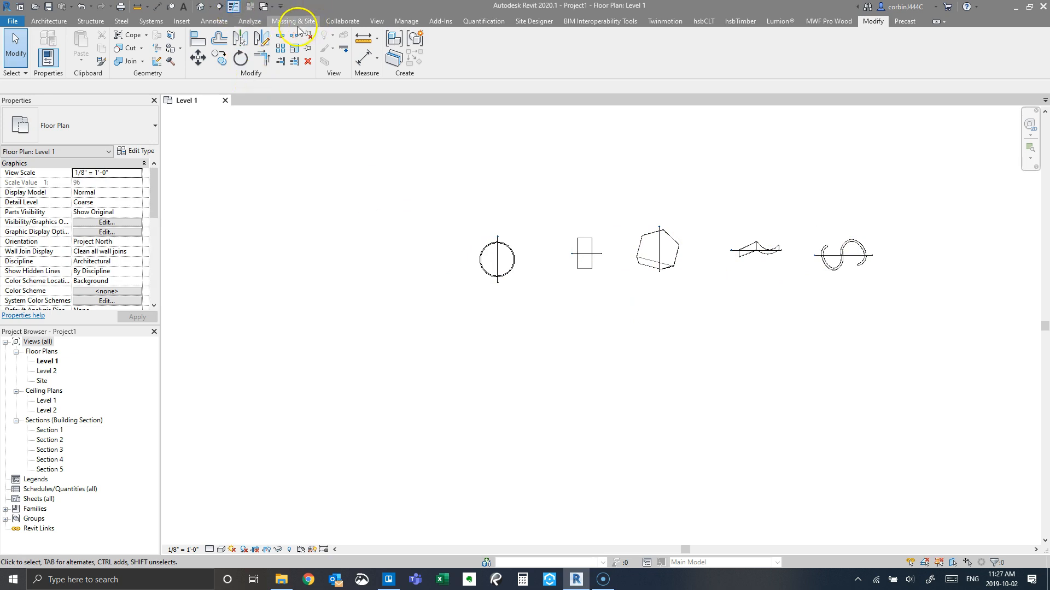
Step: Create a camera view from the lower right of the circular revolve mass, aimed through it to the upper left, and close that view
click(377, 21)
click(341, 57)
click(316, 99)
scroll(509, 305, up, 1)
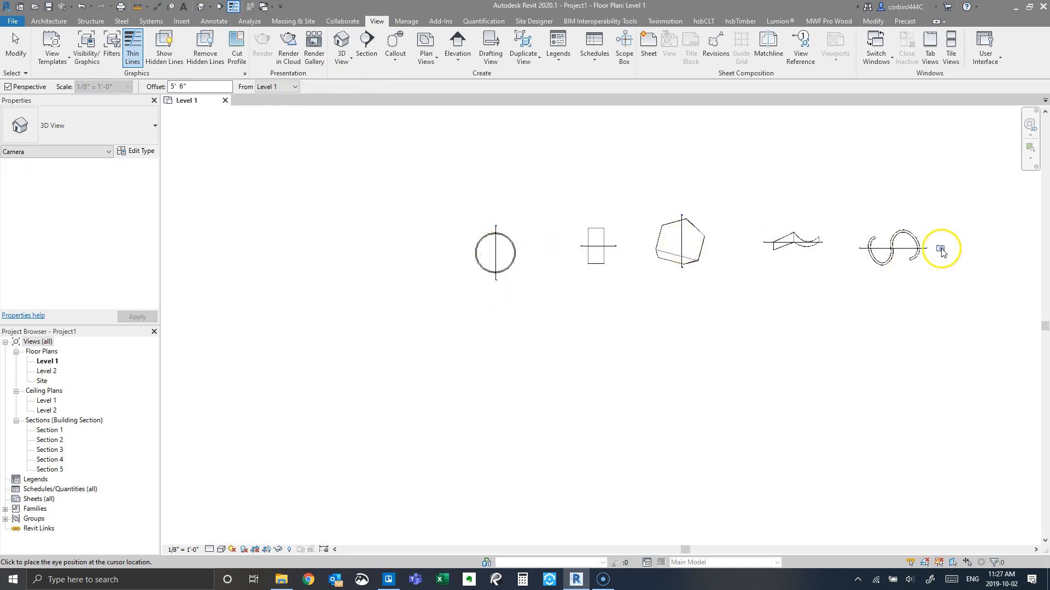
click(544, 323)
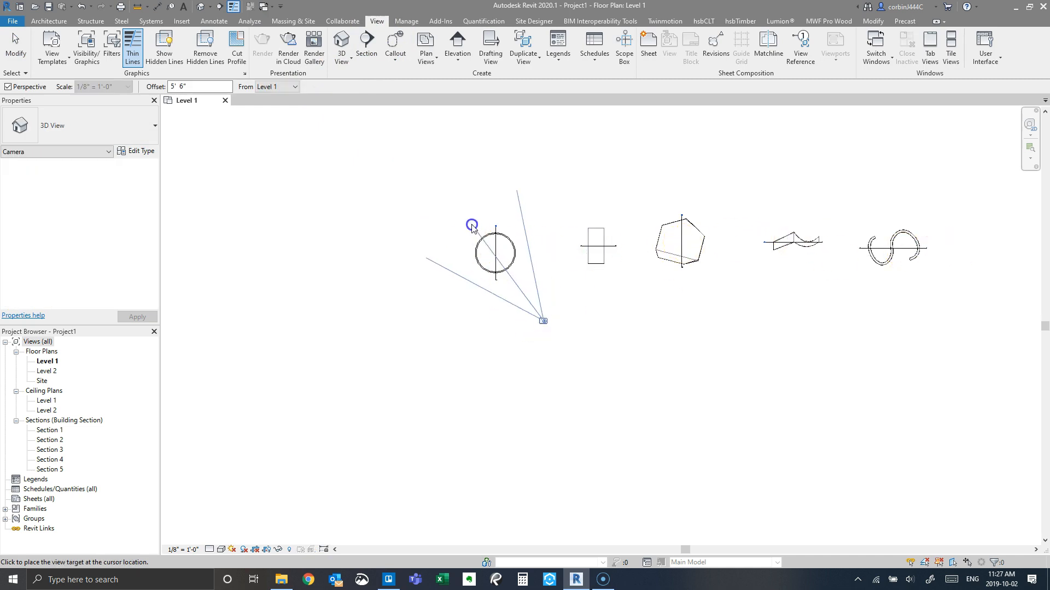
click(470, 227)
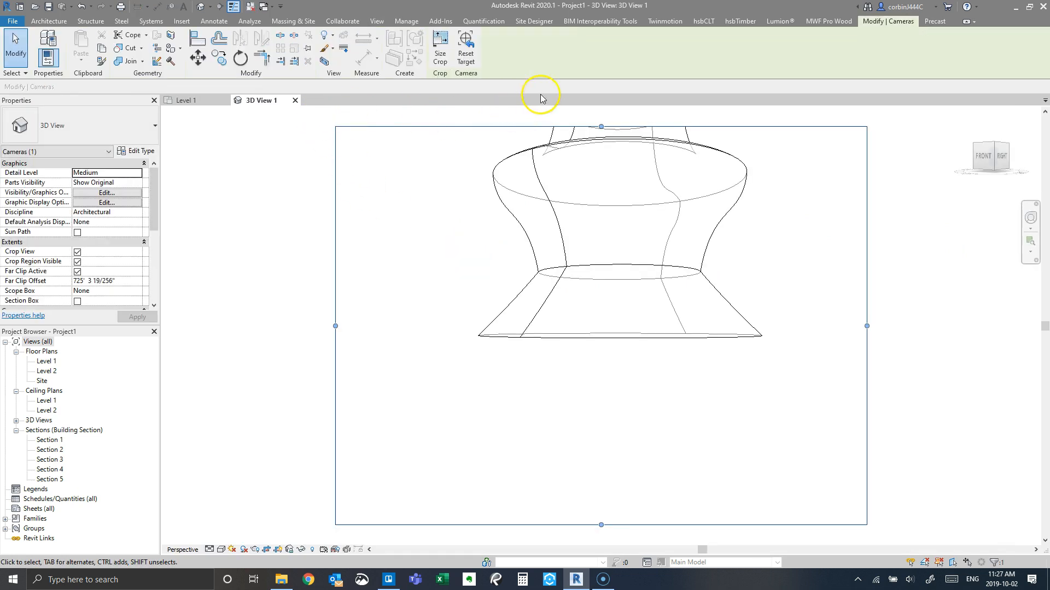
click(295, 102)
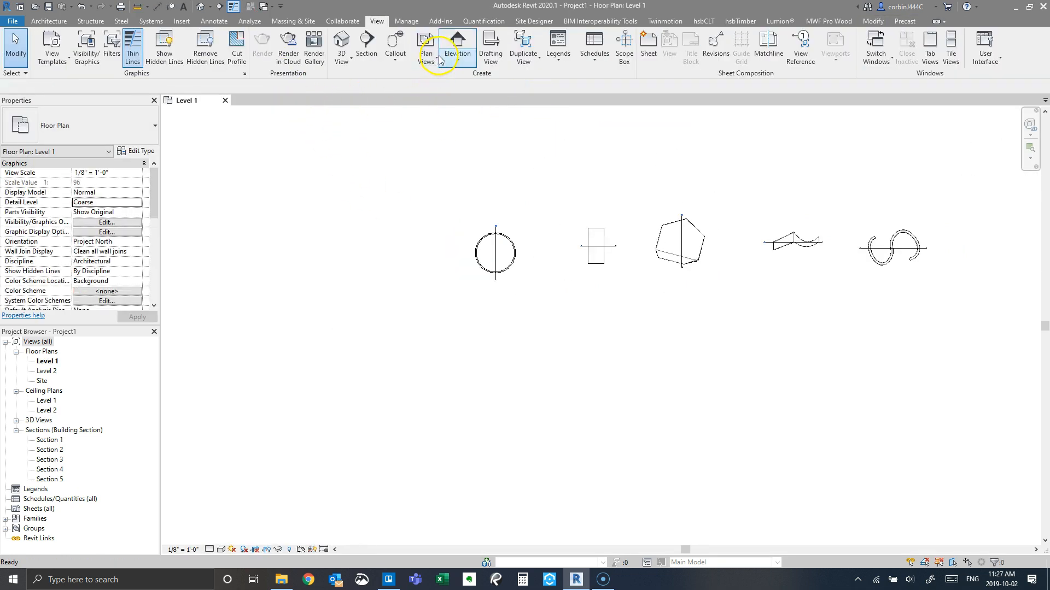
Step: Create a camera view from the lower right of the rectangular extrusion mass, aimed past its upper left, and close that view
click(343, 59)
click(317, 103)
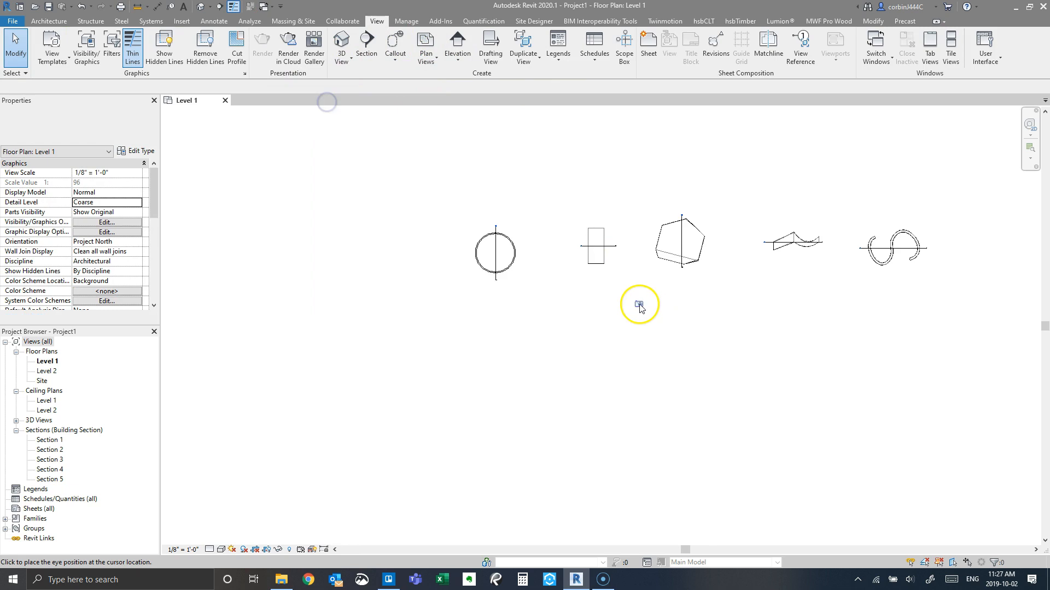
click(576, 207)
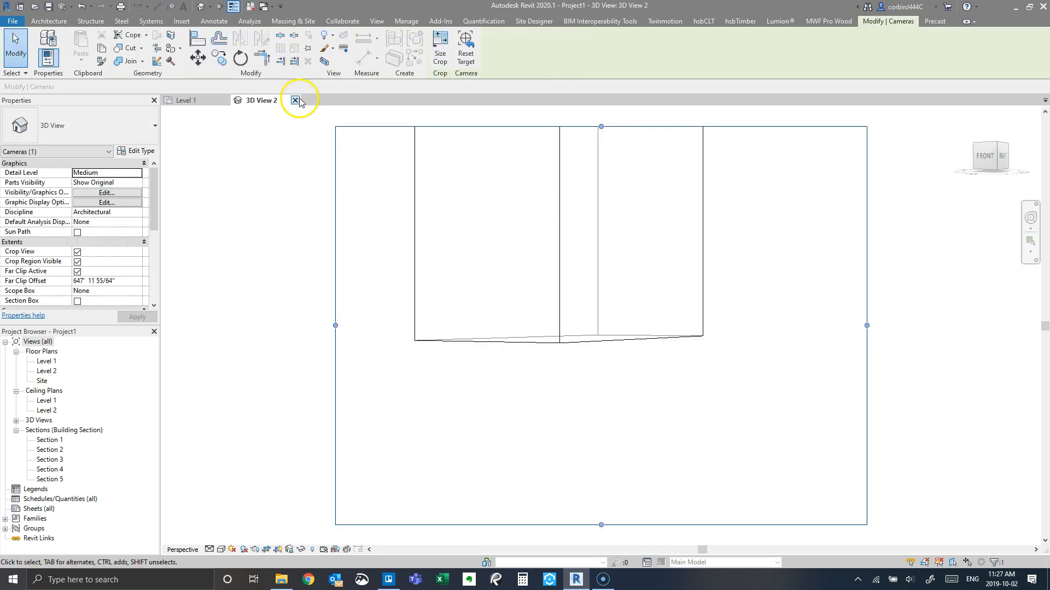
click(295, 100)
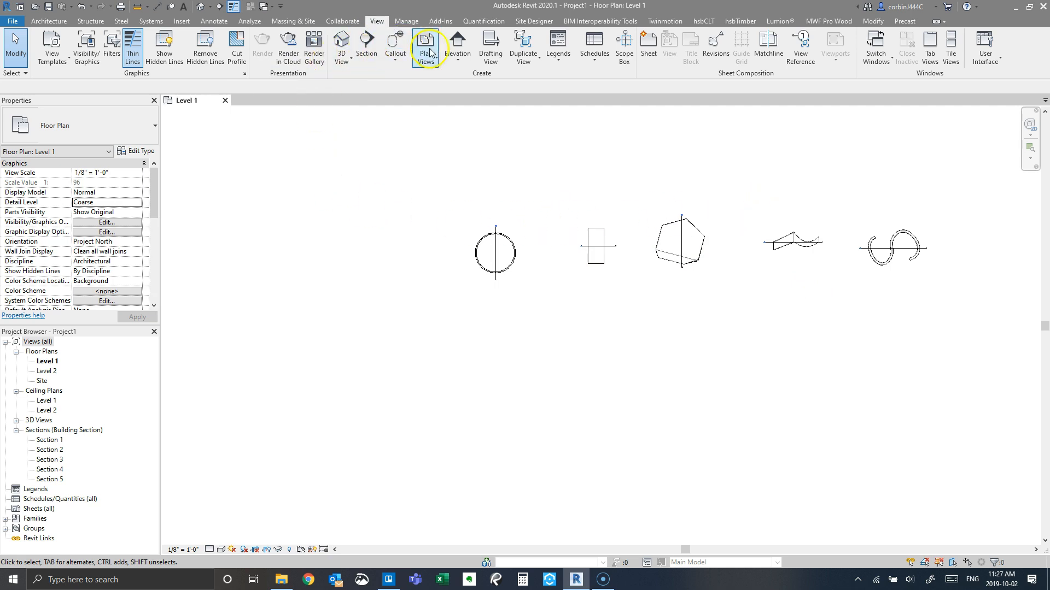
Step: Place a building elevation marker just right of the circular revolve mass, facing the mass
click(460, 44)
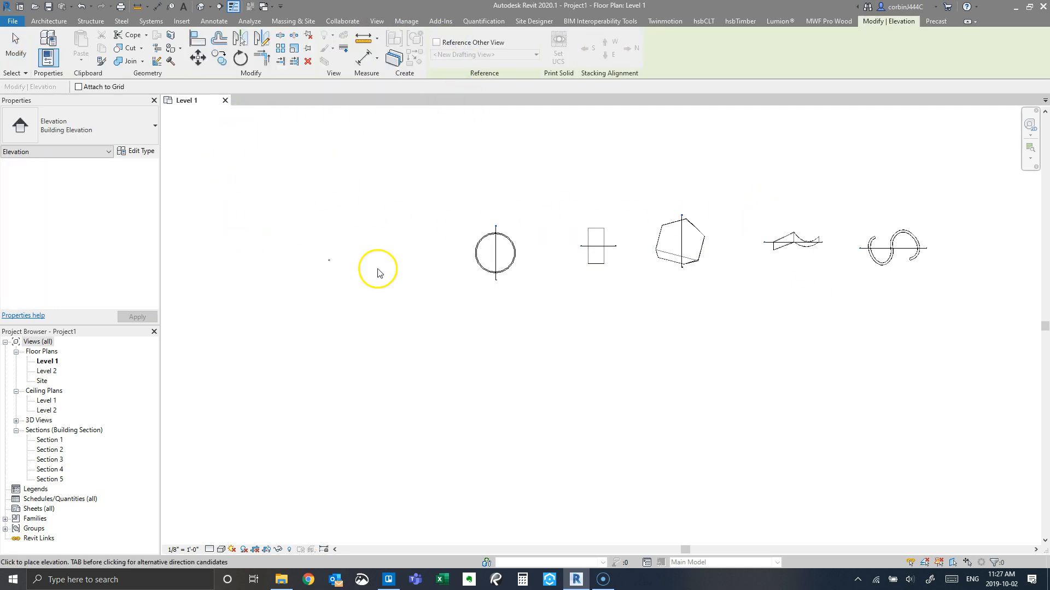
scroll(476, 290, up, 8)
scroll(491, 224, down, 3)
scroll(490, 229, up, 3)
scroll(519, 292, down, 4)
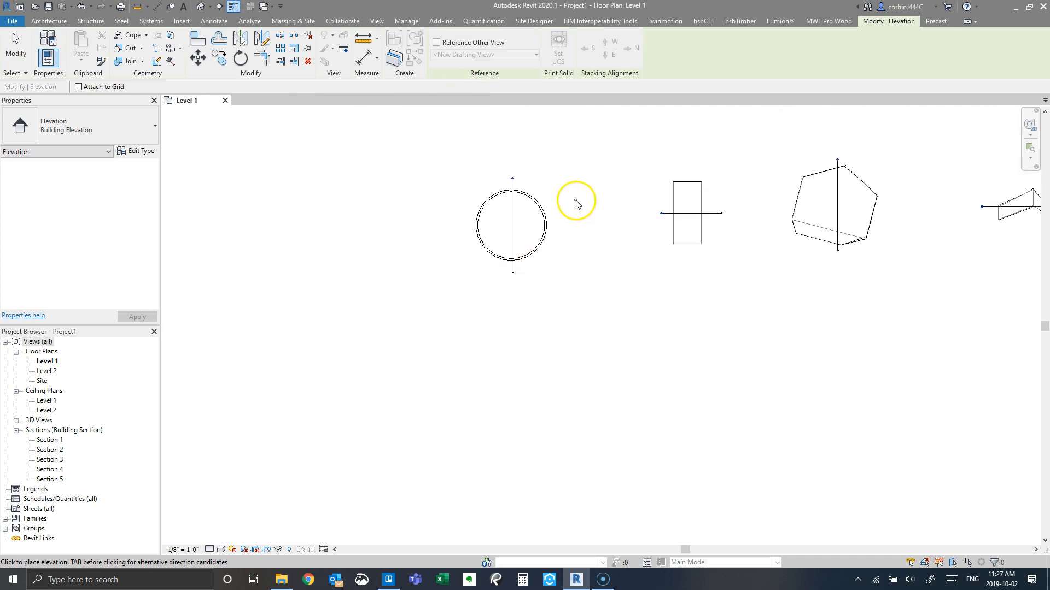
scroll(558, 227, up, 3)
click(550, 239)
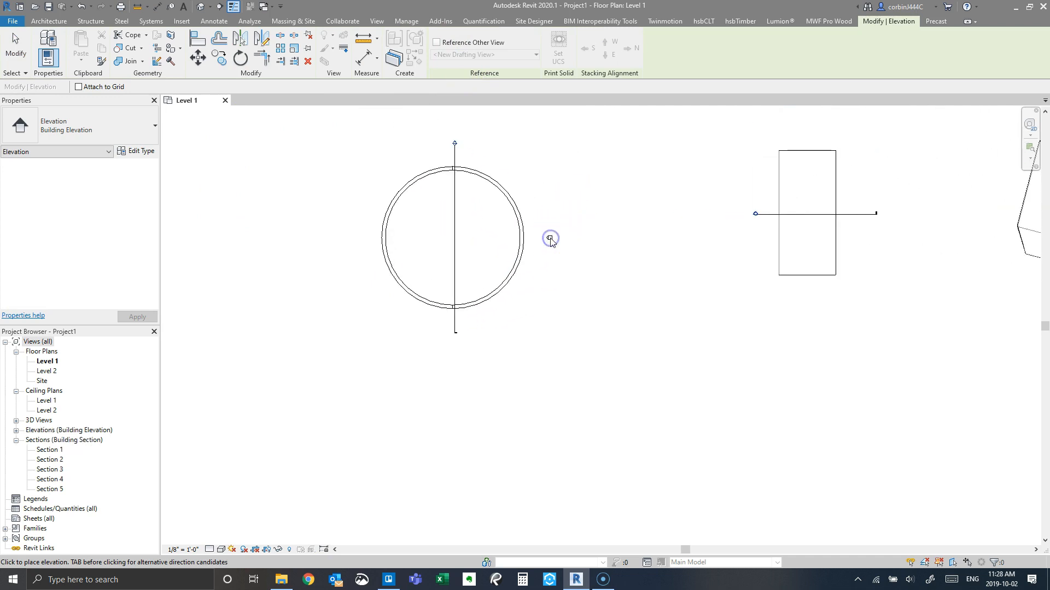
key(Escape)
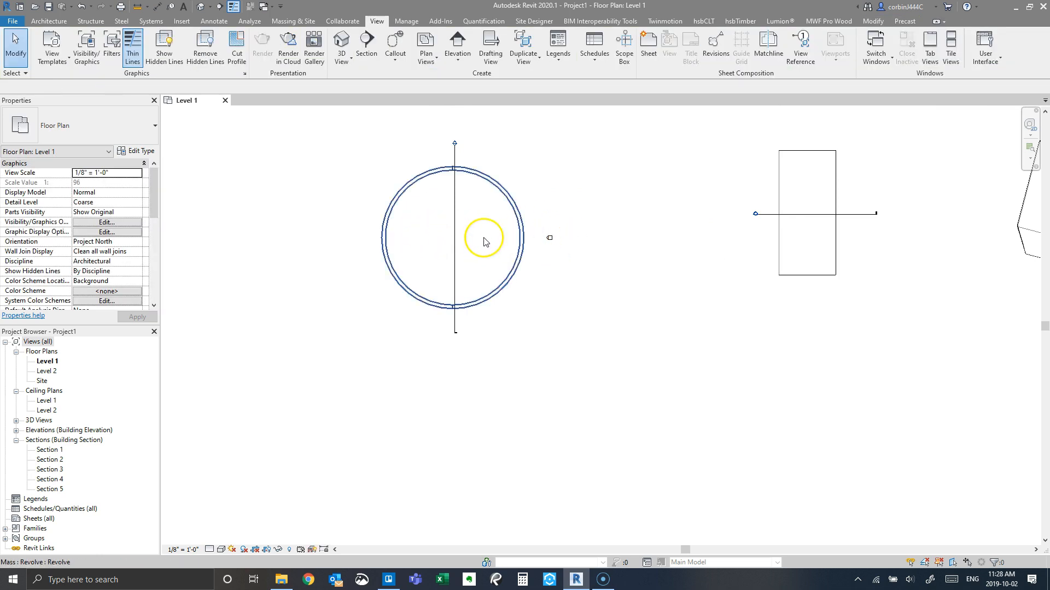
Step: Extend the view depth of the revolve mass's elevation leftward until it passes the mass's far edge
scroll(544, 242, up, 2)
scroll(481, 243, down, 3)
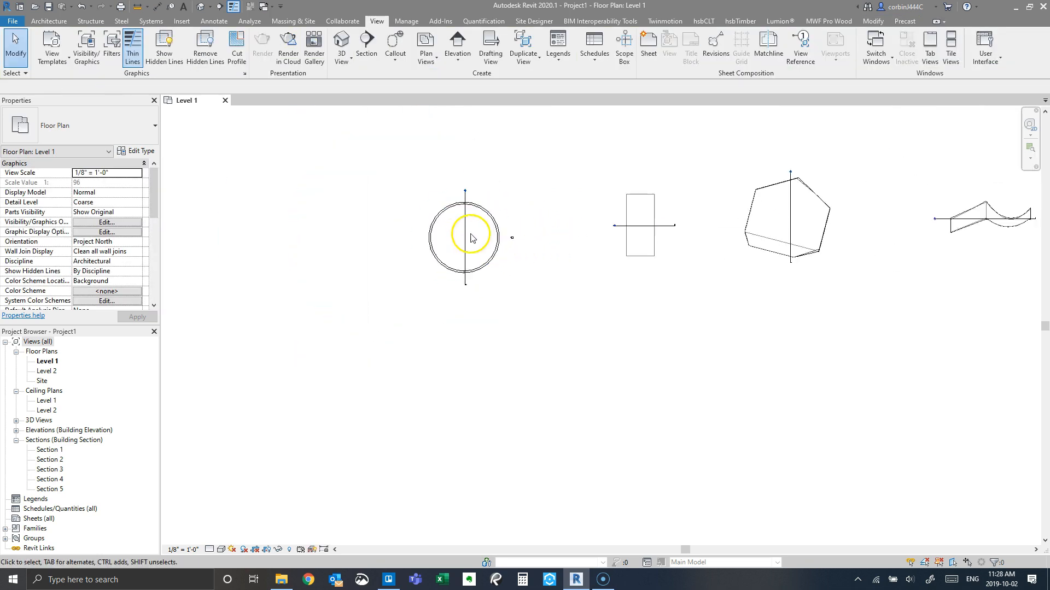
scroll(541, 241, up, 3)
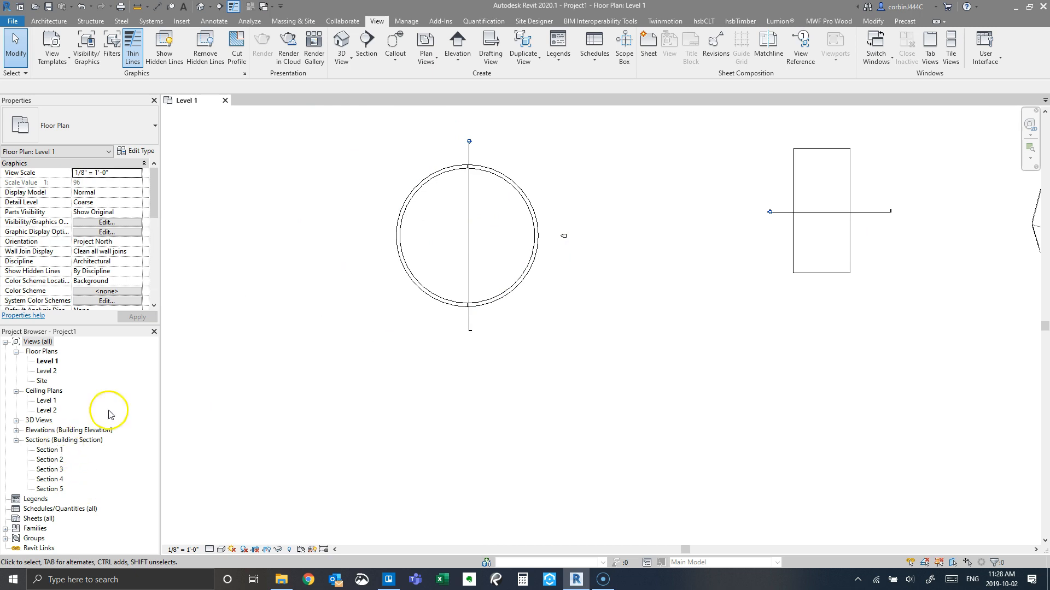
scroll(503, 235, up, 2)
click(609, 234)
scroll(631, 285, down, 3)
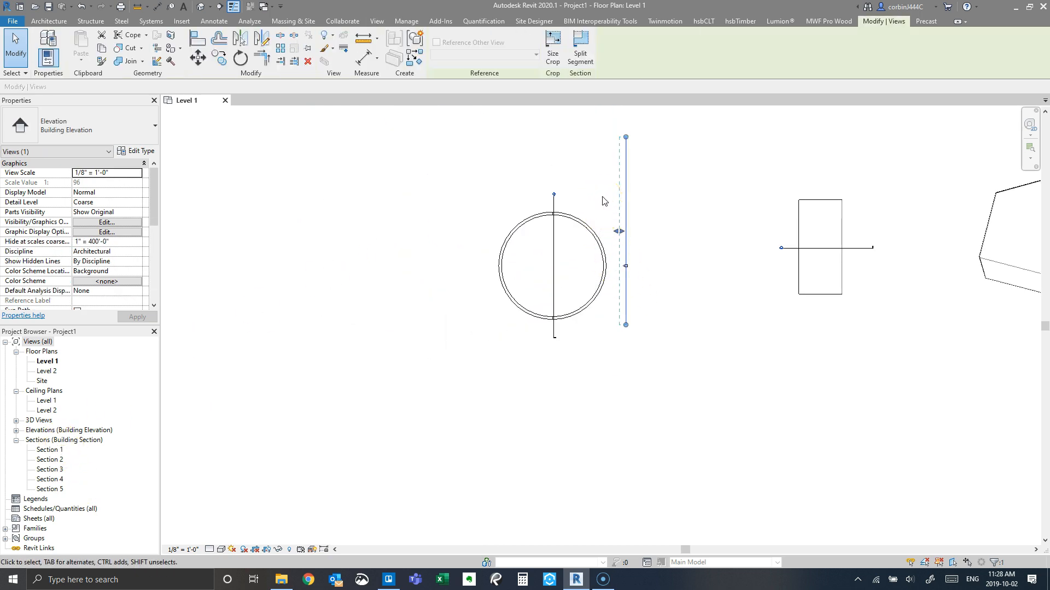
scroll(642, 241, up, 5)
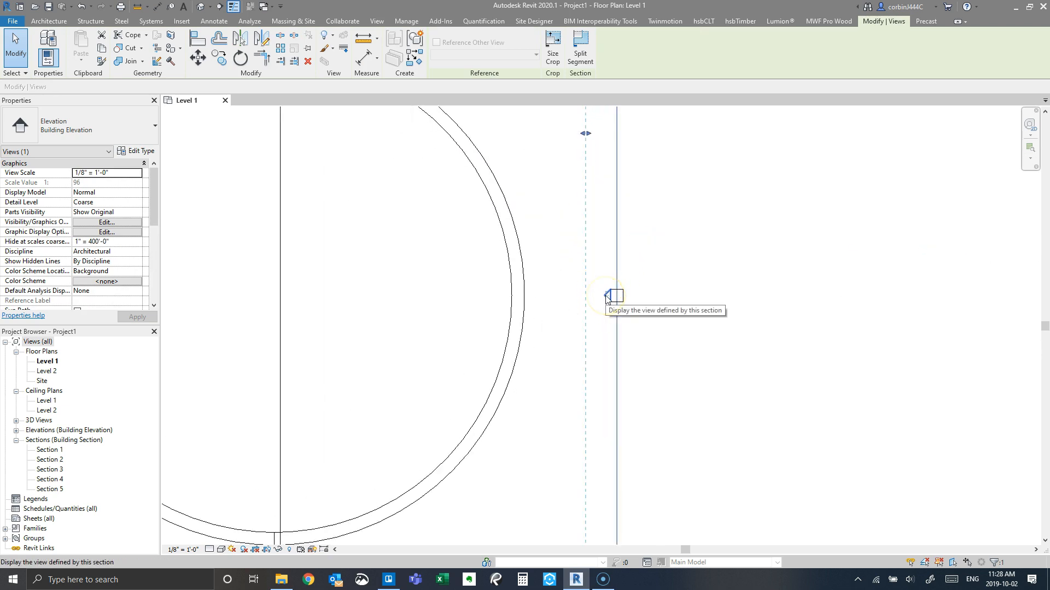
scroll(656, 284, down, 4)
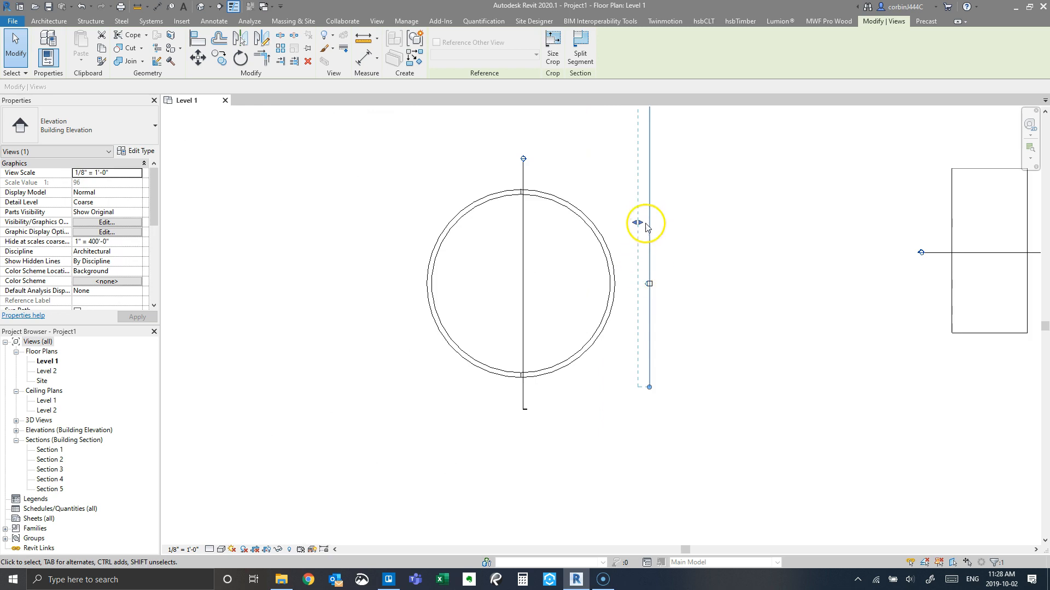
click(638, 223)
drag(640, 224, 621, 224)
drag(466, 233, 413, 232)
scroll(549, 316, down, 3)
scroll(583, 218, up, 3)
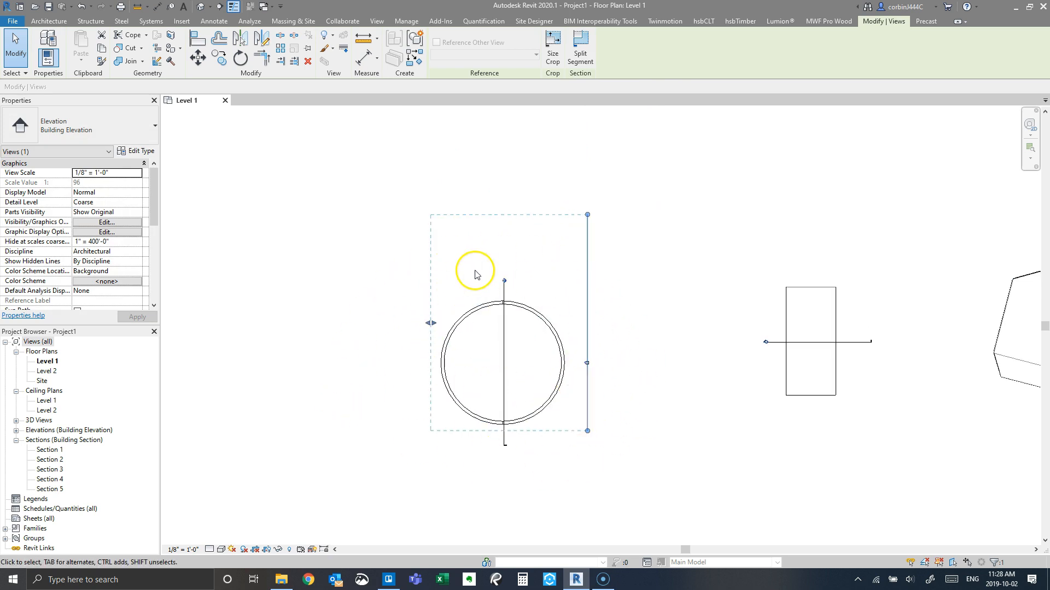
scroll(580, 395, up, 3)
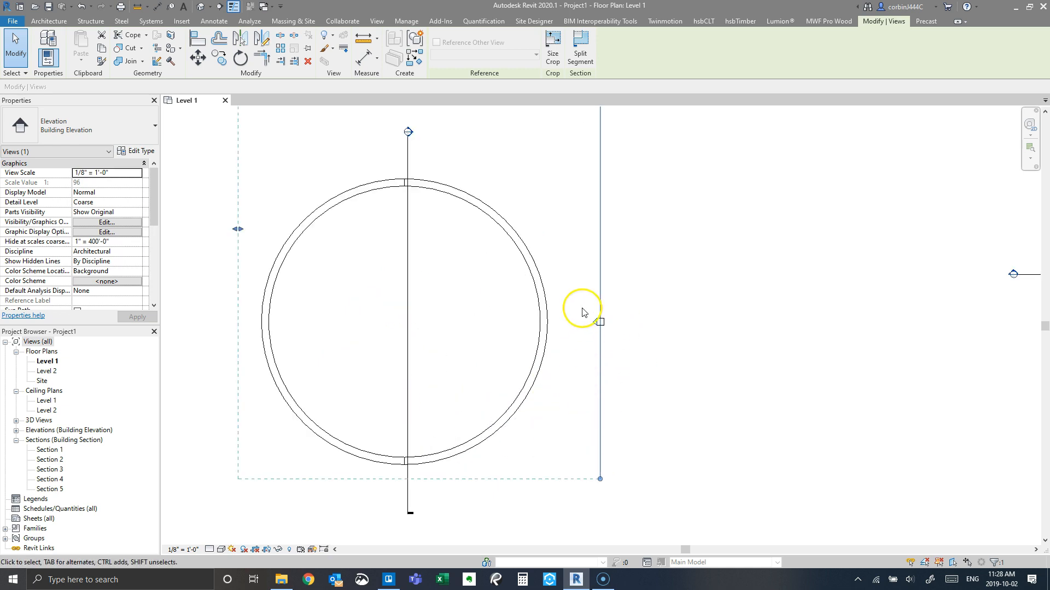
scroll(461, 316, down, 2)
scroll(382, 312, down, 2)
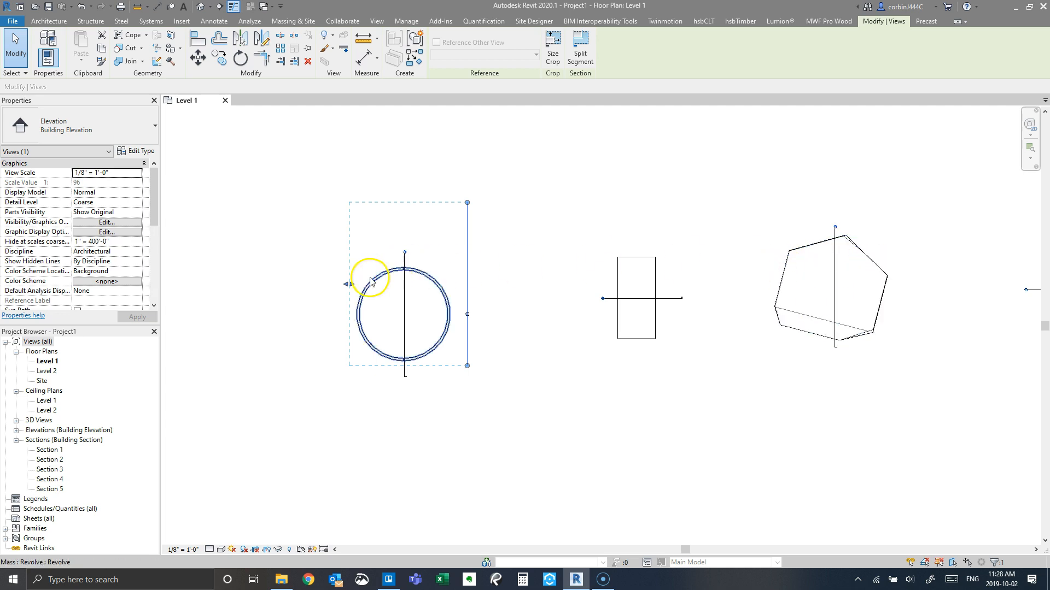
click(390, 332)
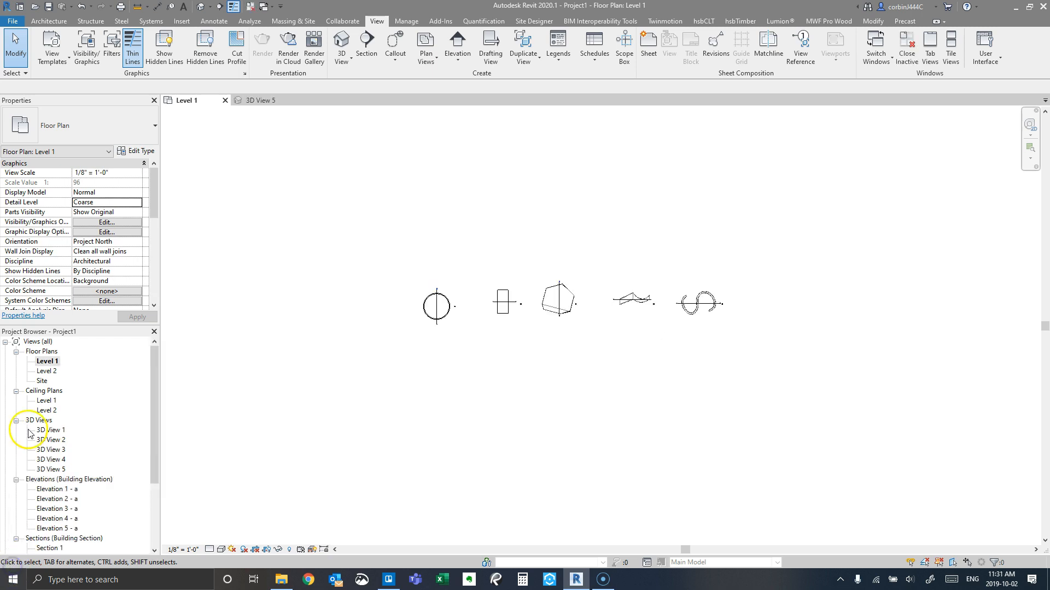
Step: Look through the project's 3D, elevation and section views for all five masses
click(16, 420)
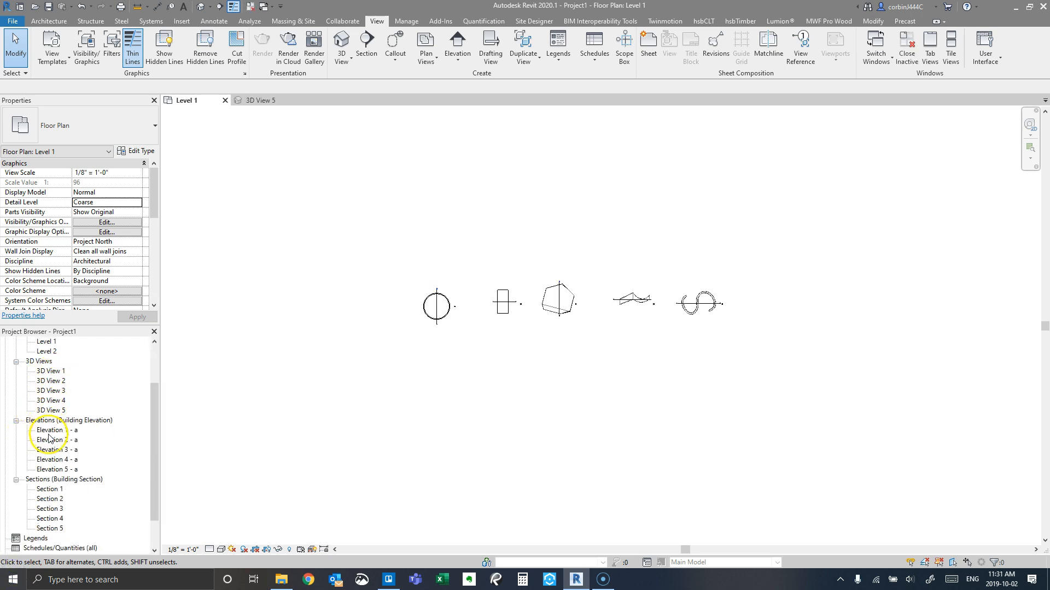
scroll(52, 498, down, 2)
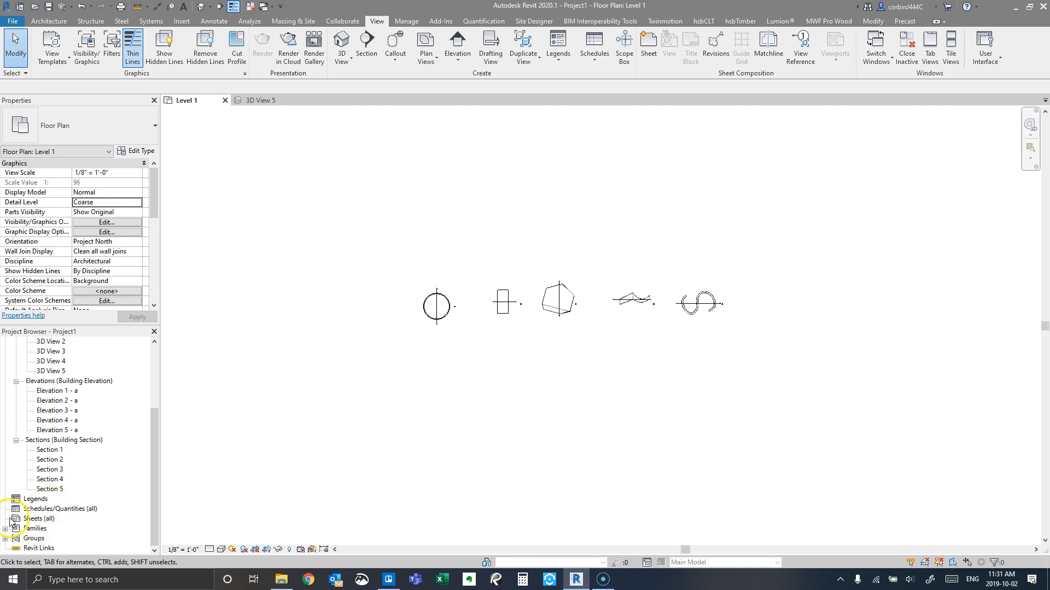
Step: Create a new sheet with the B 11 x 17 Horizontal titleblock, loaded from the Titleblocks folder of the US Imperial library
scroll(94, 418, up, 5)
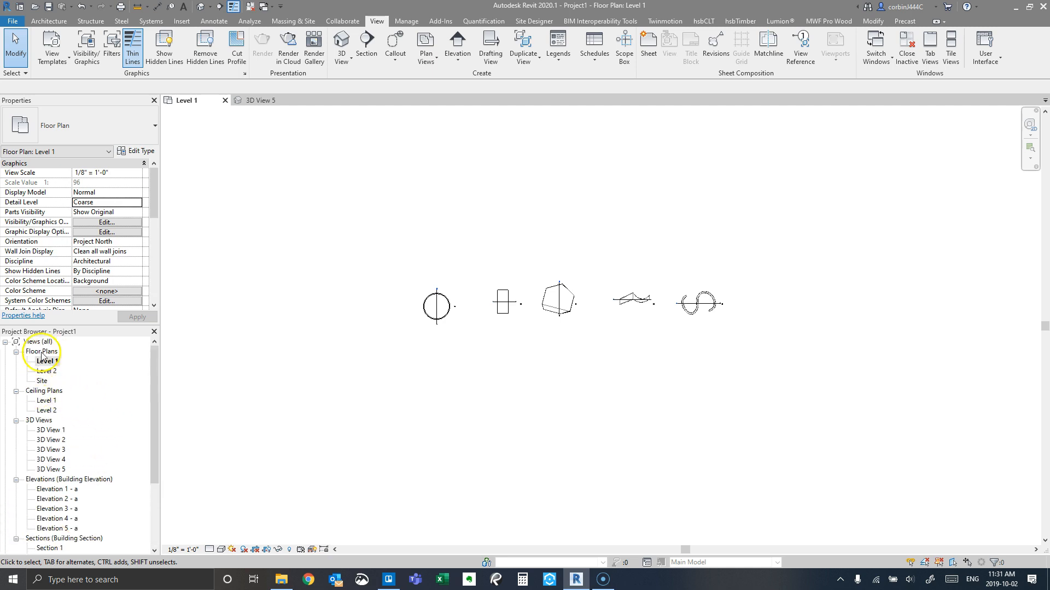
scroll(39, 371, down, 4)
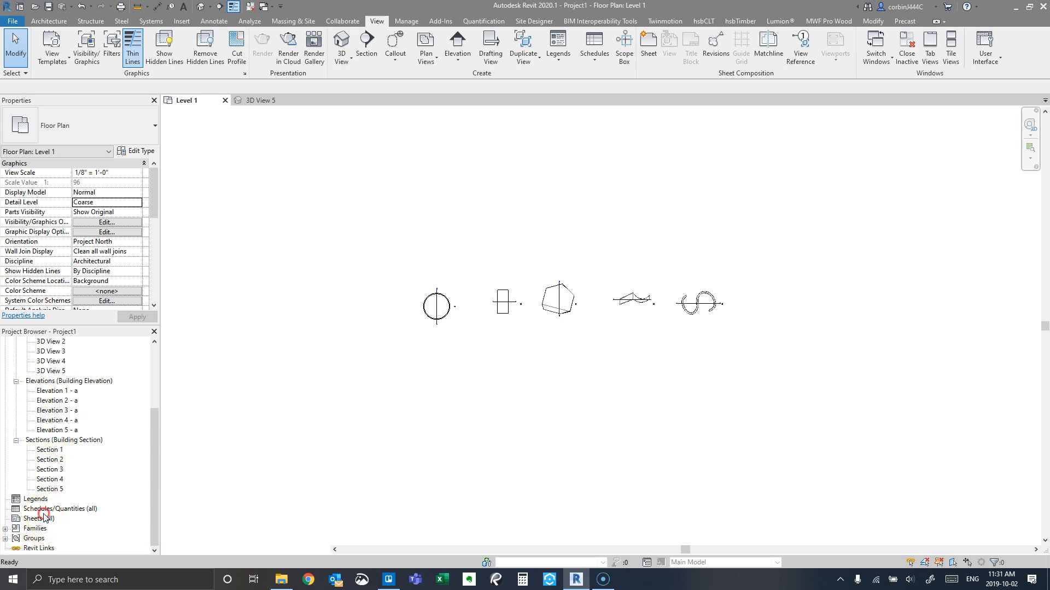
right_click(33, 508)
right_click(34, 519)
click(68, 456)
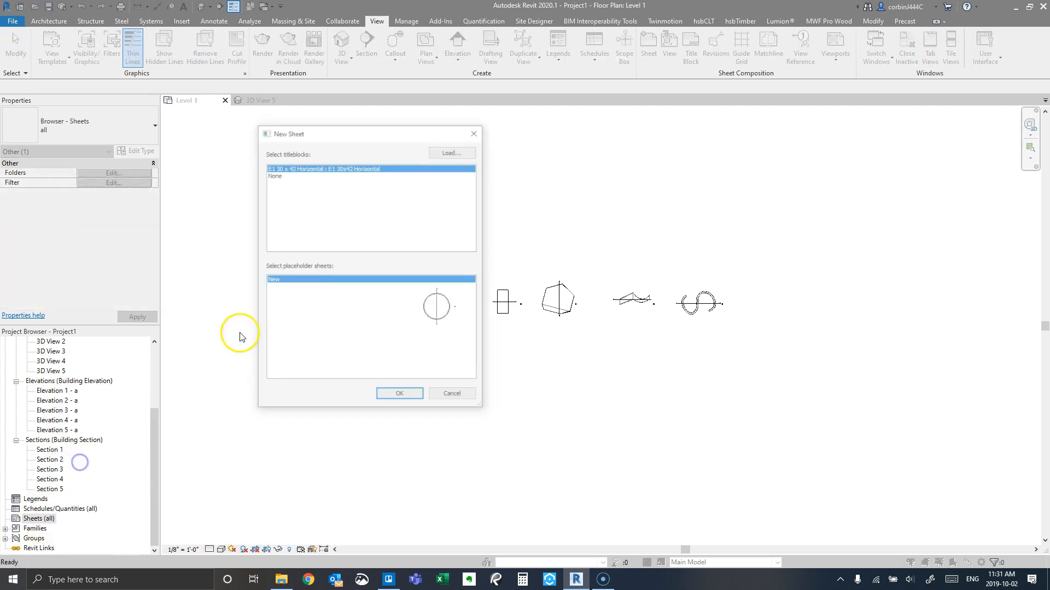
click(440, 151)
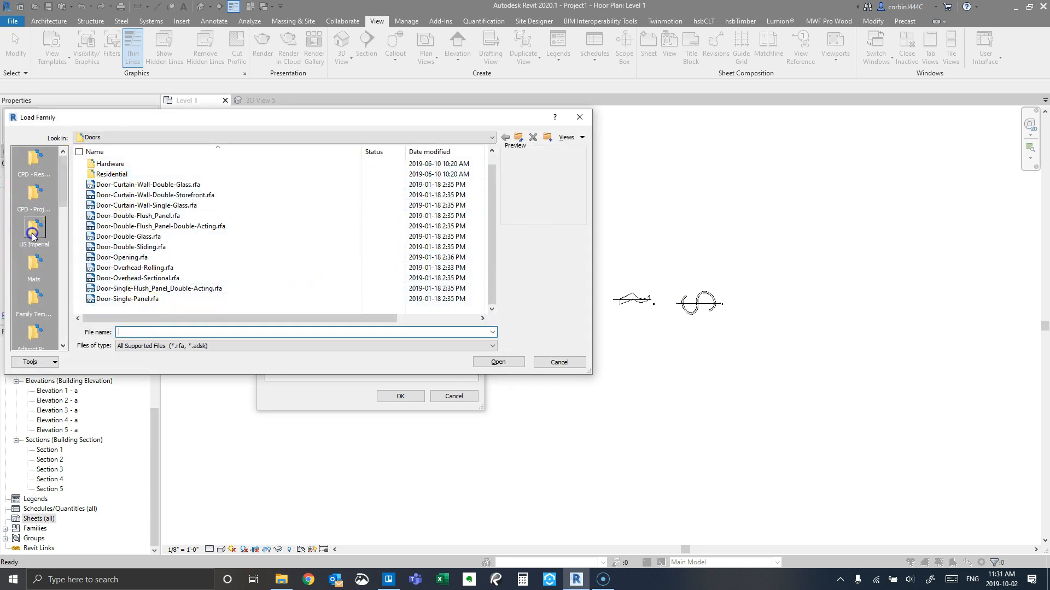
click(31, 235)
scroll(133, 268, down, 5)
click(134, 291)
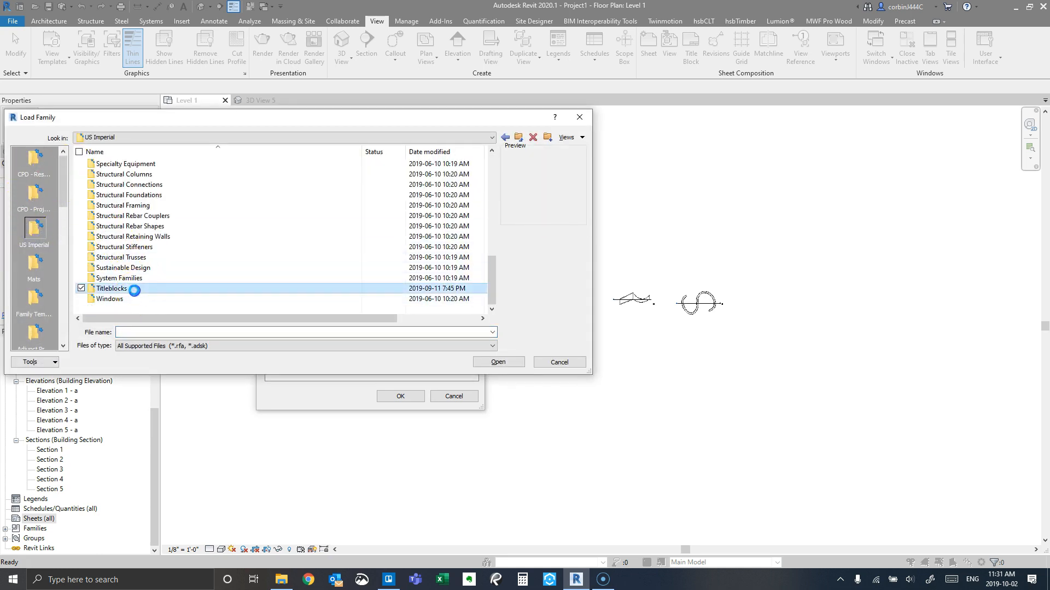
double_click(134, 292)
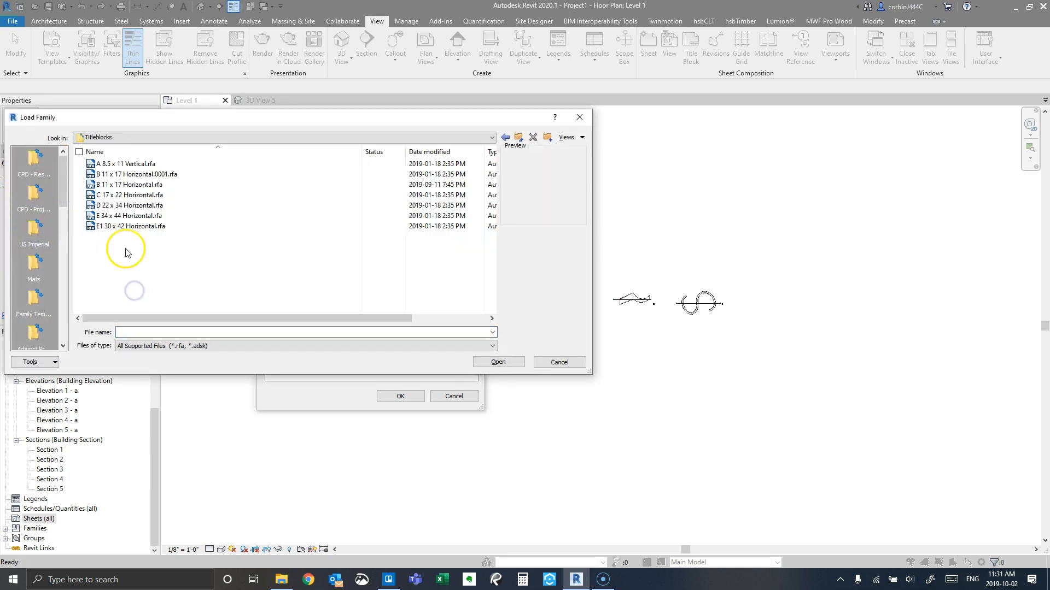
double_click(147, 186)
click(399, 396)
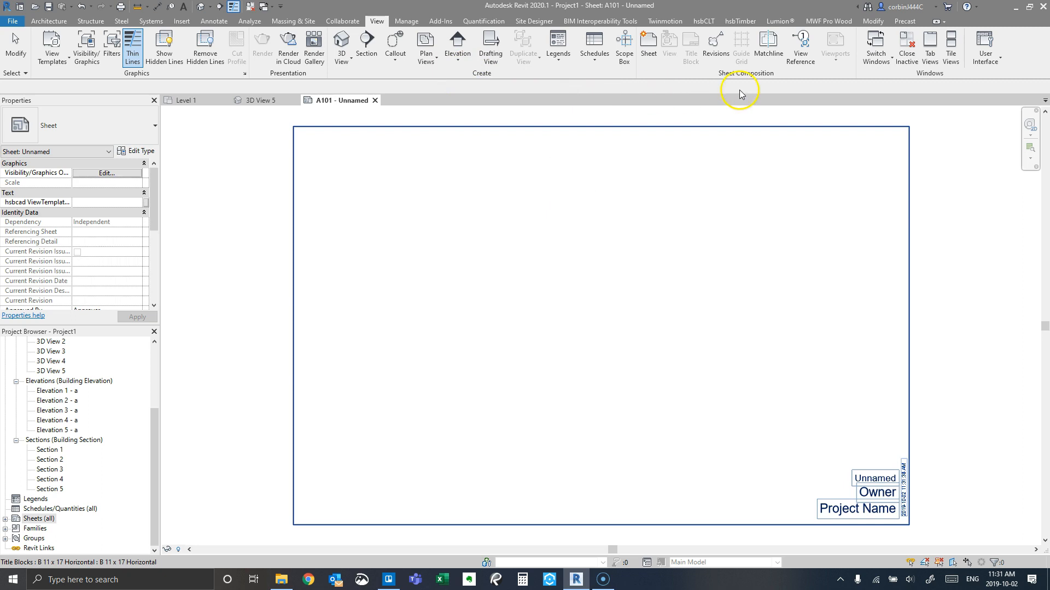
click(324, 116)
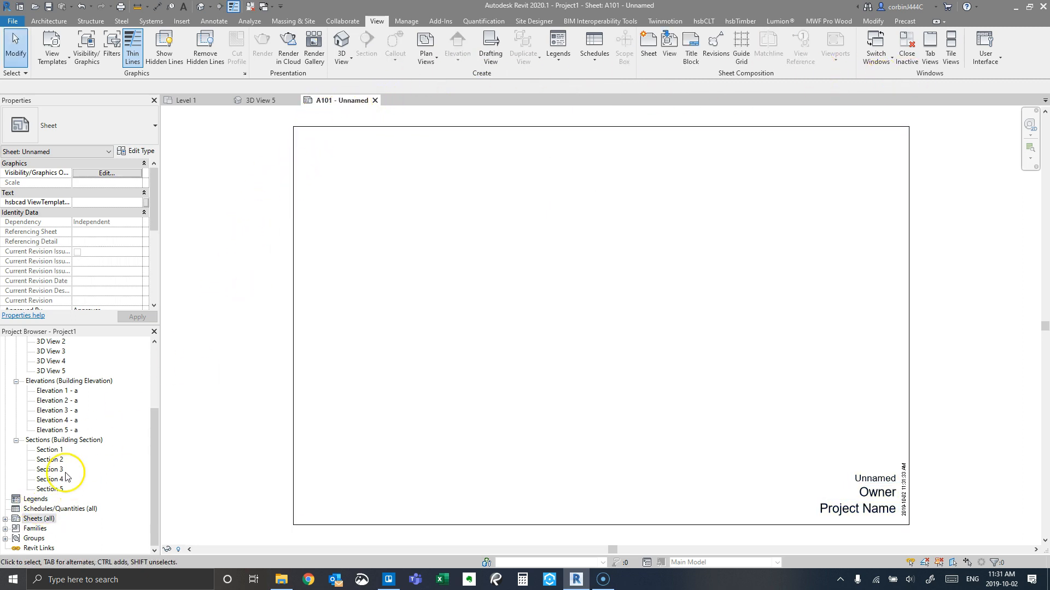
Step: Add four more sheets to the project using the B 11 x 17 Horizontal titleblock
click(5, 519)
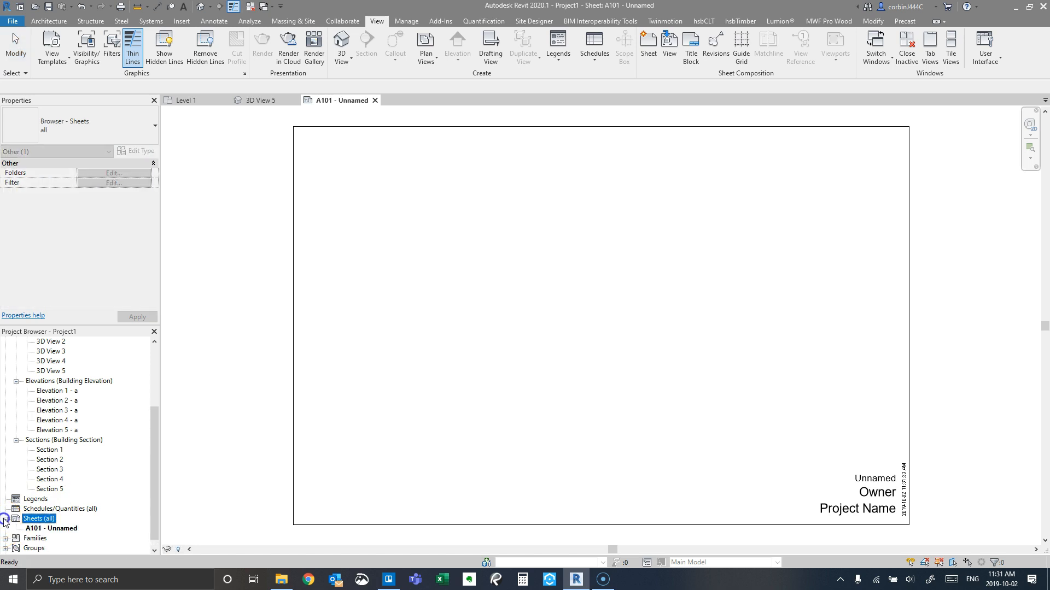
right_click(40, 524)
click(94, 441)
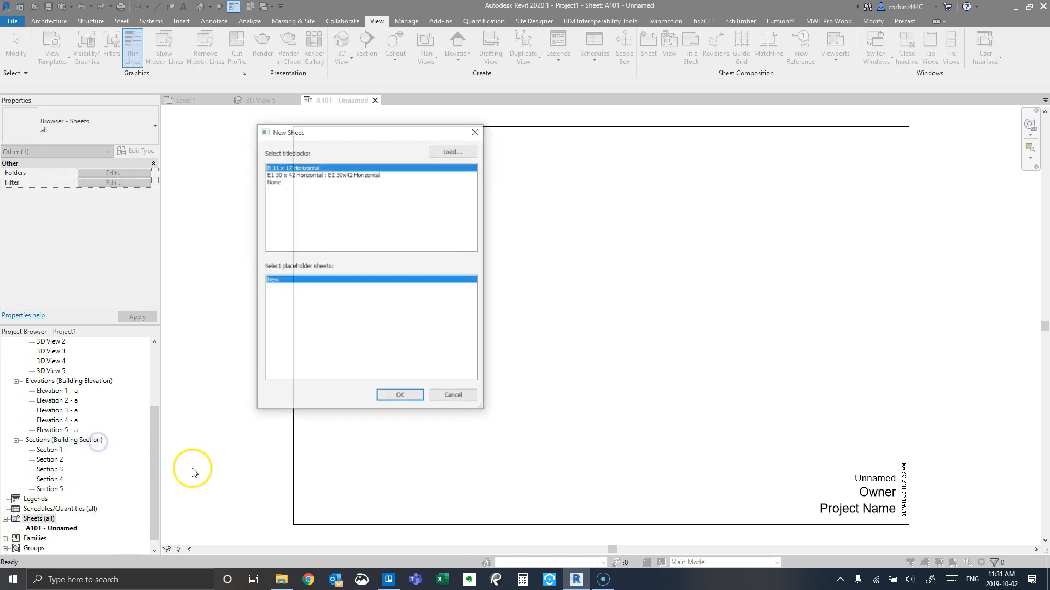
click(397, 400)
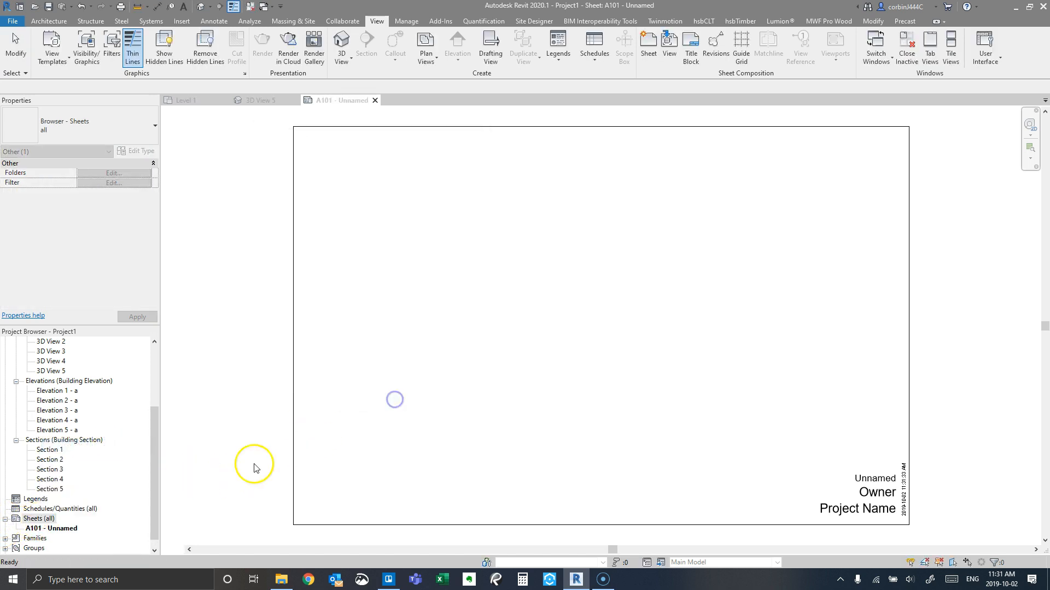
right_click(38, 519)
click(69, 443)
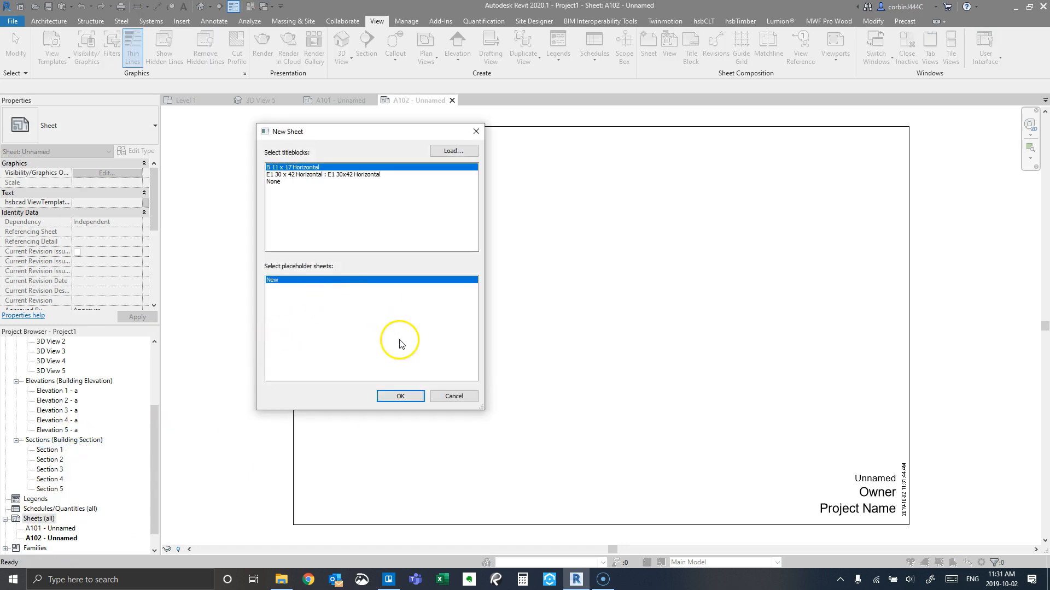
click(403, 400)
right_click(37, 519)
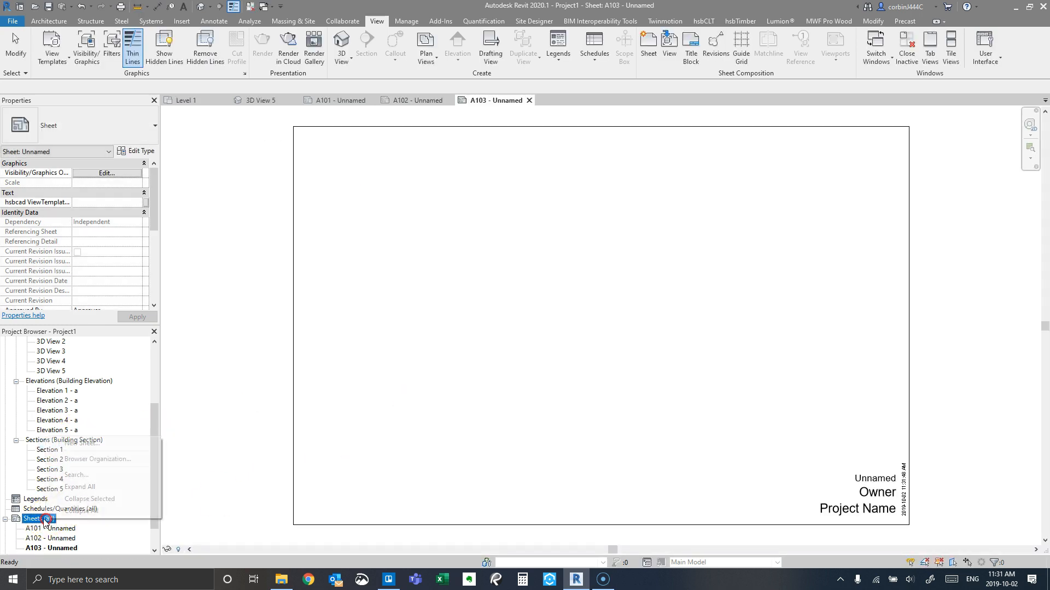
click(92, 446)
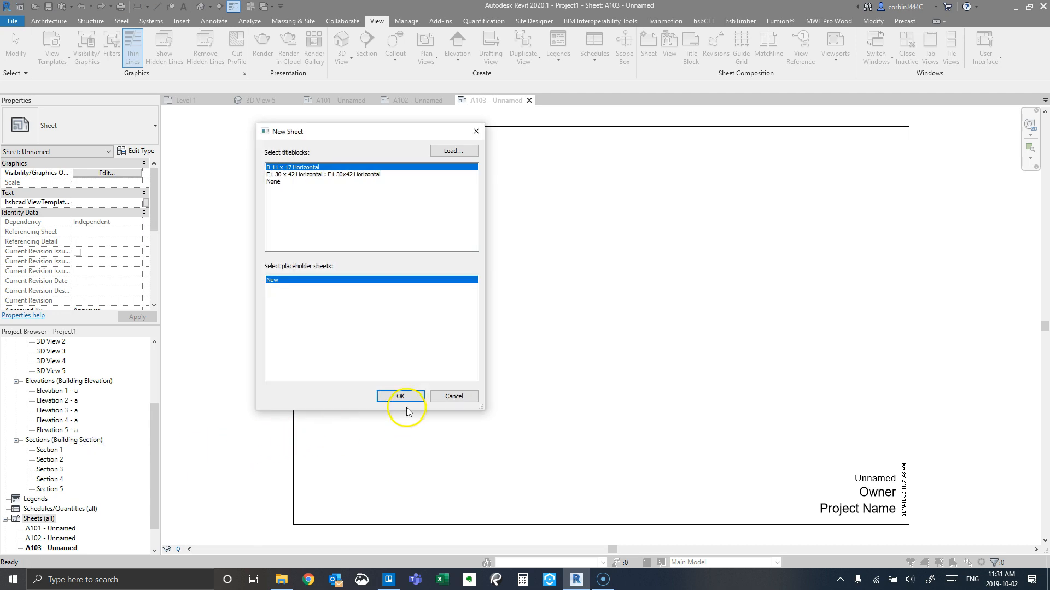
click(400, 396)
right_click(46, 462)
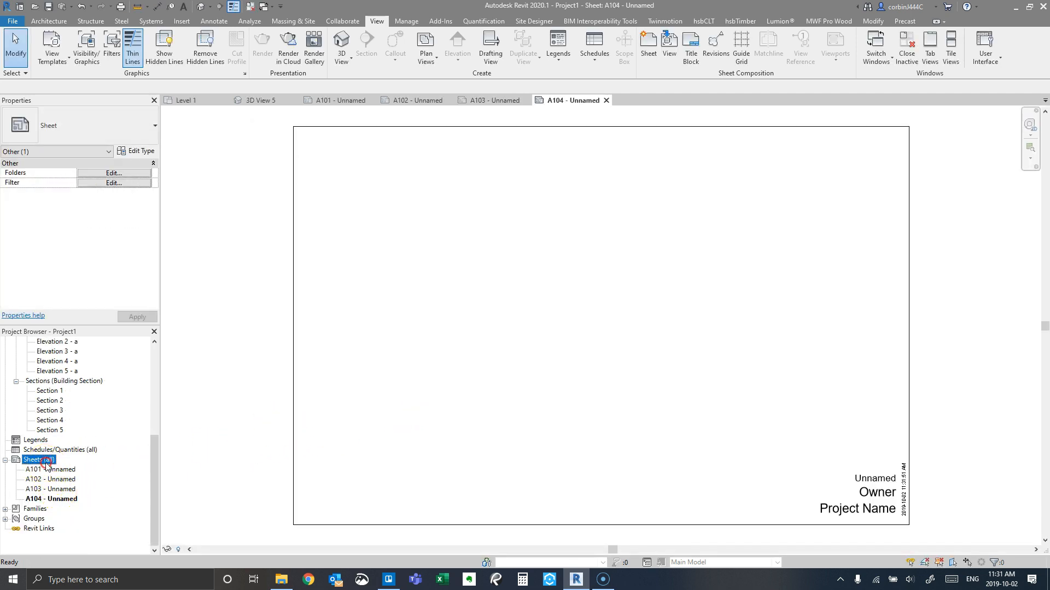
click(81, 471)
click(396, 398)
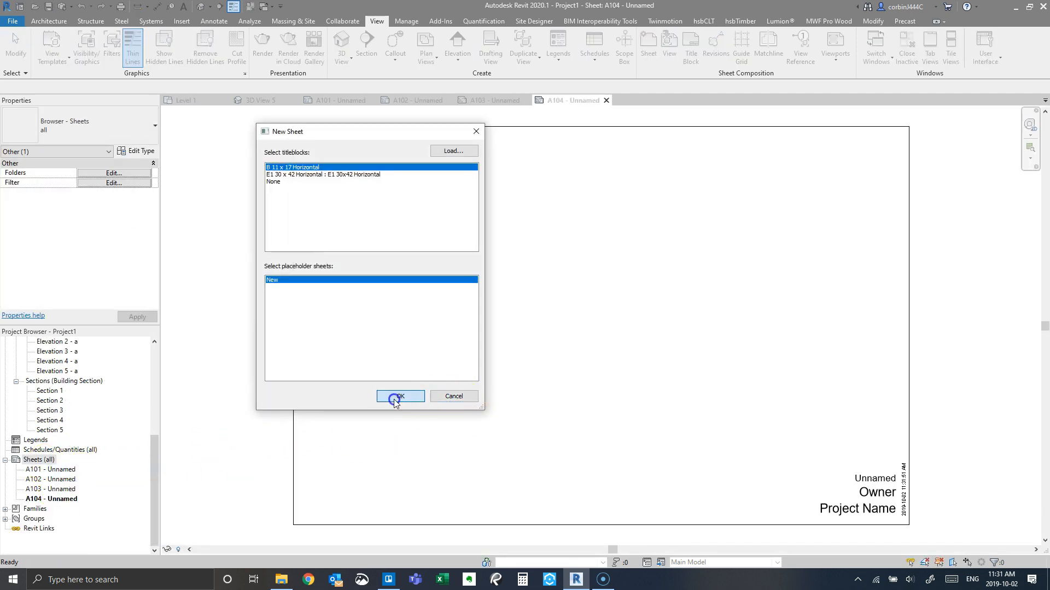
Step: Open sheet A101 and place 3D View 1 in the upper left area of the sheet
right_click(54, 501)
double_click(57, 508)
scroll(49, 415, up, 2)
scroll(50, 415, up, 2)
drag(50, 430, 463, 280)
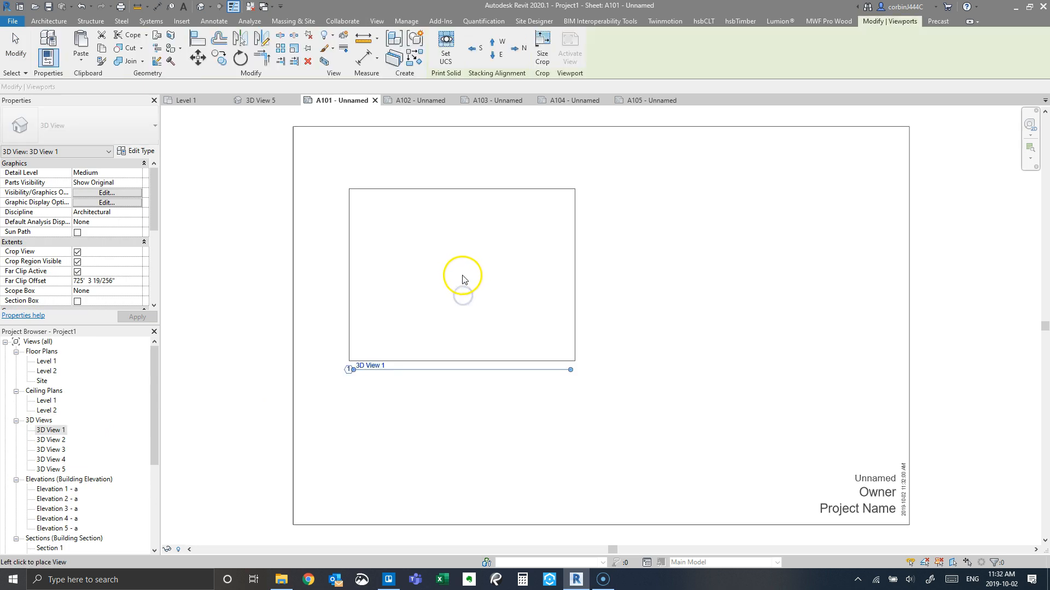
click(429, 247)
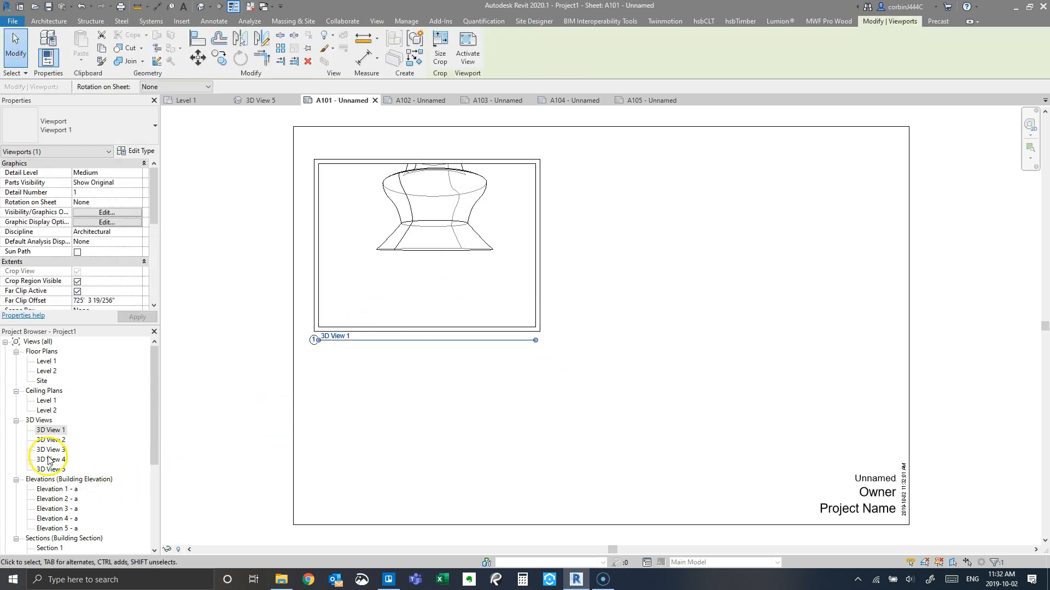
Step: Place Elevation 1 - a on sheet A101 and set its view scale to 1/32" = 1'-0"
drag(56, 491, 719, 240)
click(719, 241)
scroll(530, 331, down, 3)
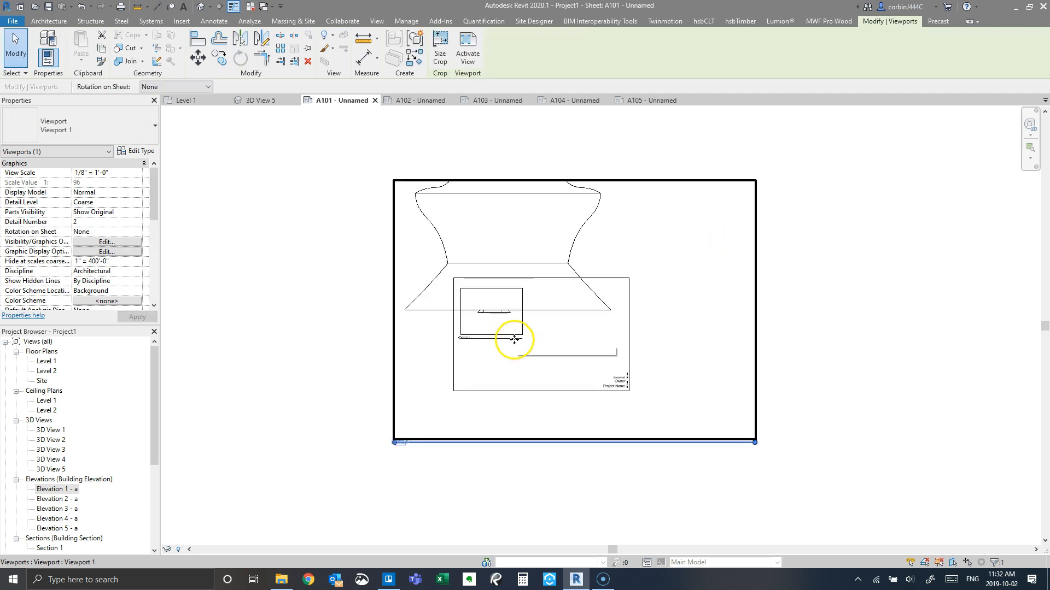
click(505, 250)
click(141, 173)
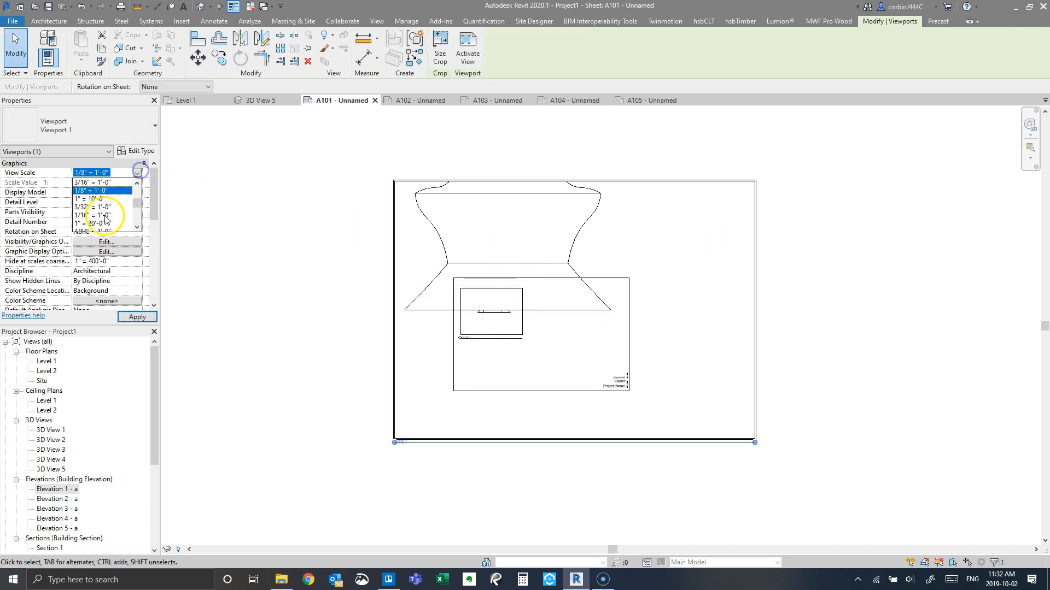
click(91, 224)
click(288, 319)
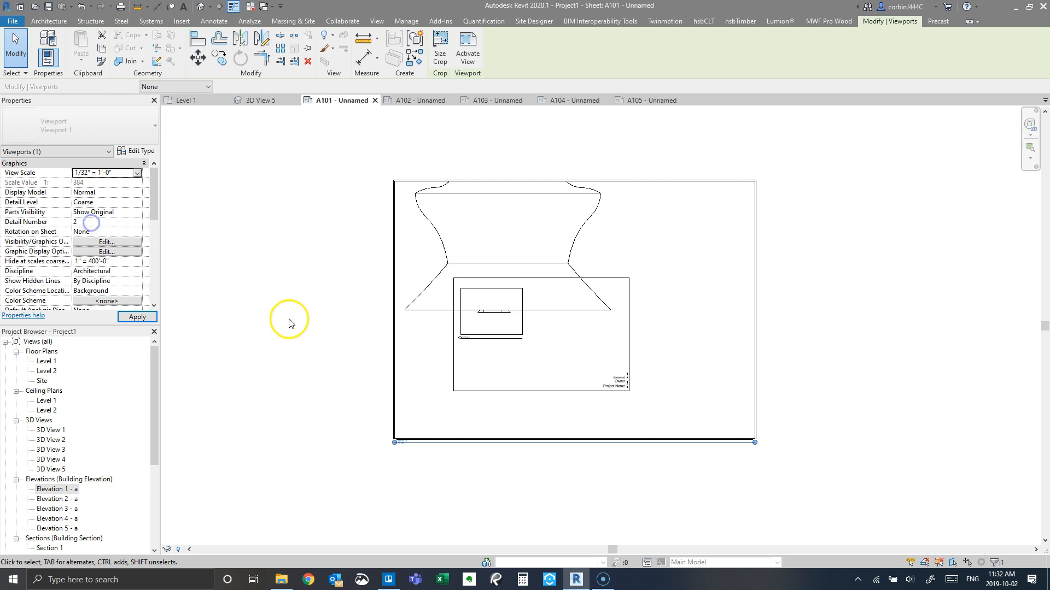
Step: Activate the Elevation 1 - a viewport, shift its crop region up and left to frame the whole mass, and deactivate the view
scroll(438, 417, up, 3)
click(440, 419)
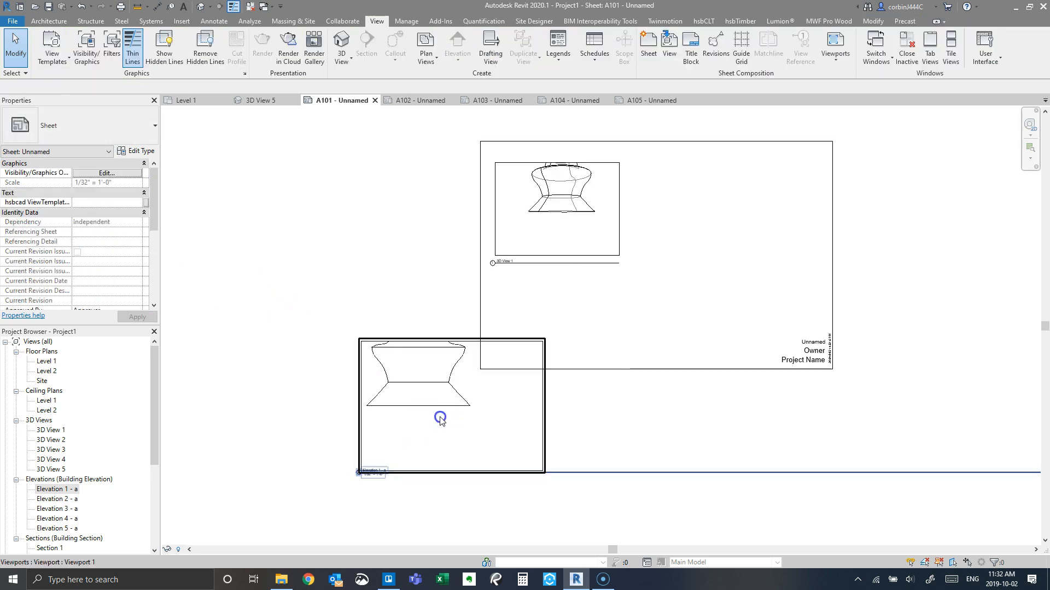
double_click(539, 435)
drag(534, 386, 507, 334)
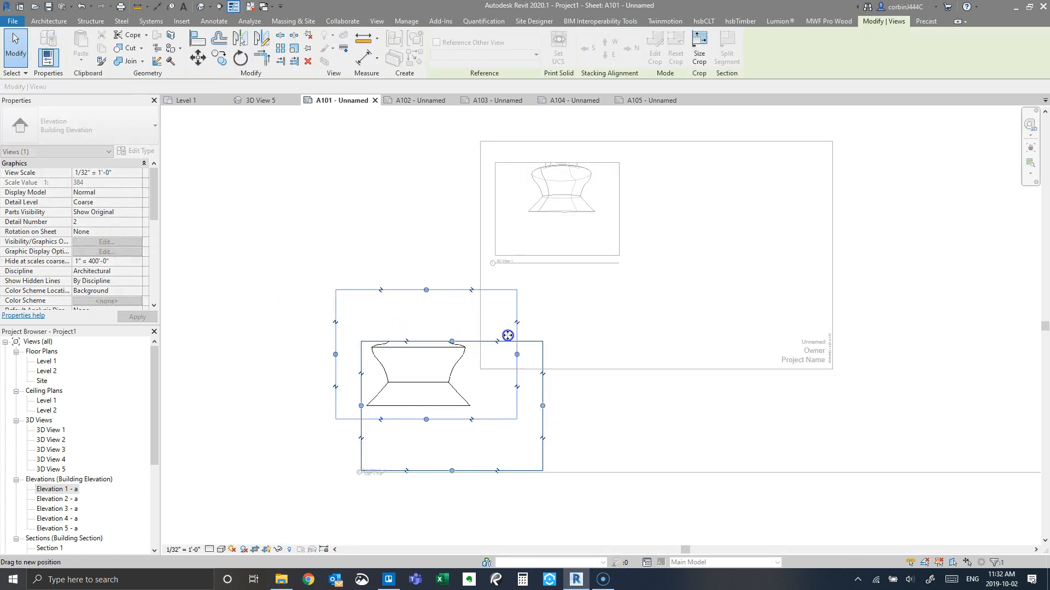
double_click(436, 484)
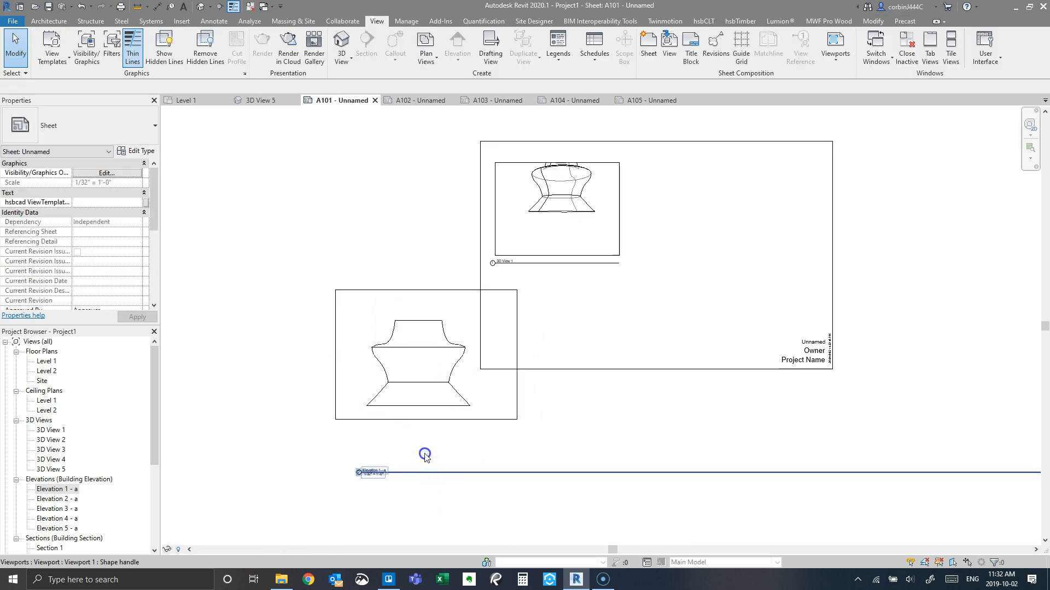
Step: Move the elevation viewport to the upper right of sheet A101 and shorten its title line to about the viewport's width
click(422, 435)
drag(421, 434, 721, 225)
scroll(459, 299, down, 3)
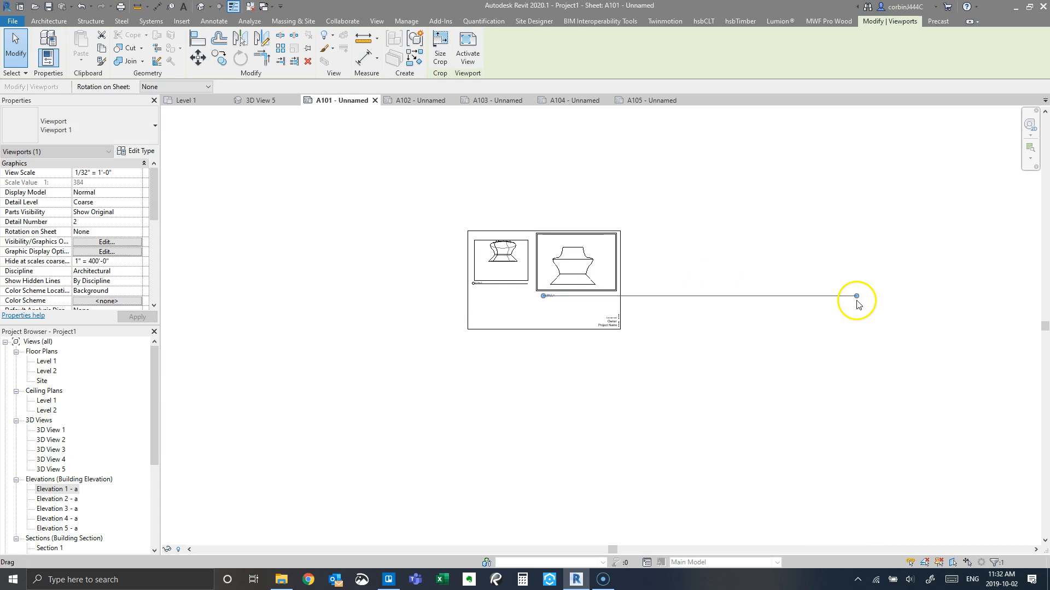
drag(623, 296, 606, 295)
key(Escape)
scroll(451, 295, up, 3)
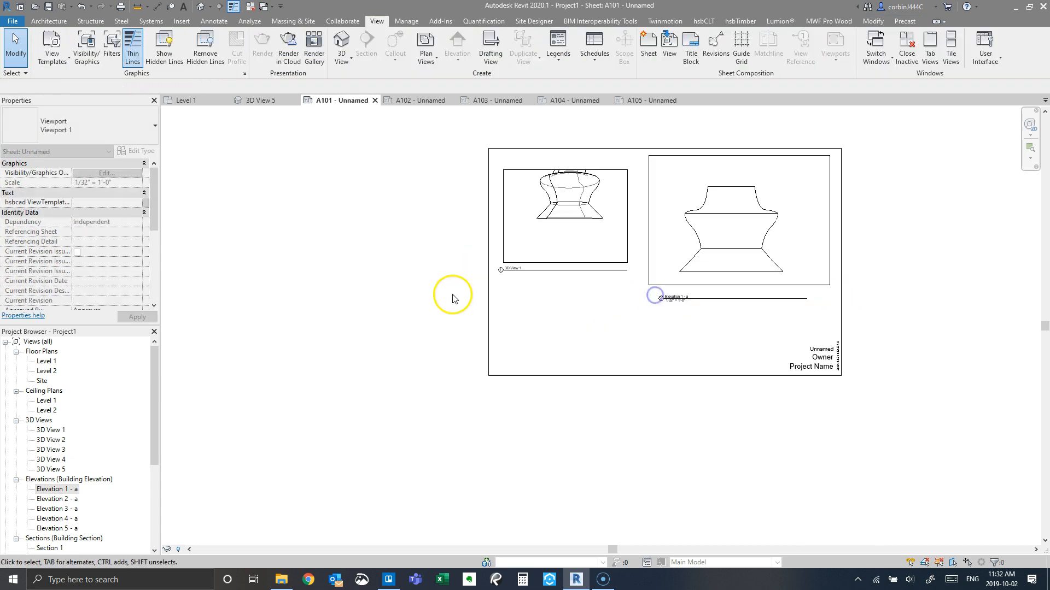
Step: Shift the crop region of 3D View 1 up to frame the whole mass, and move its viewport down inside the sheet border
double_click(580, 213)
click(574, 262)
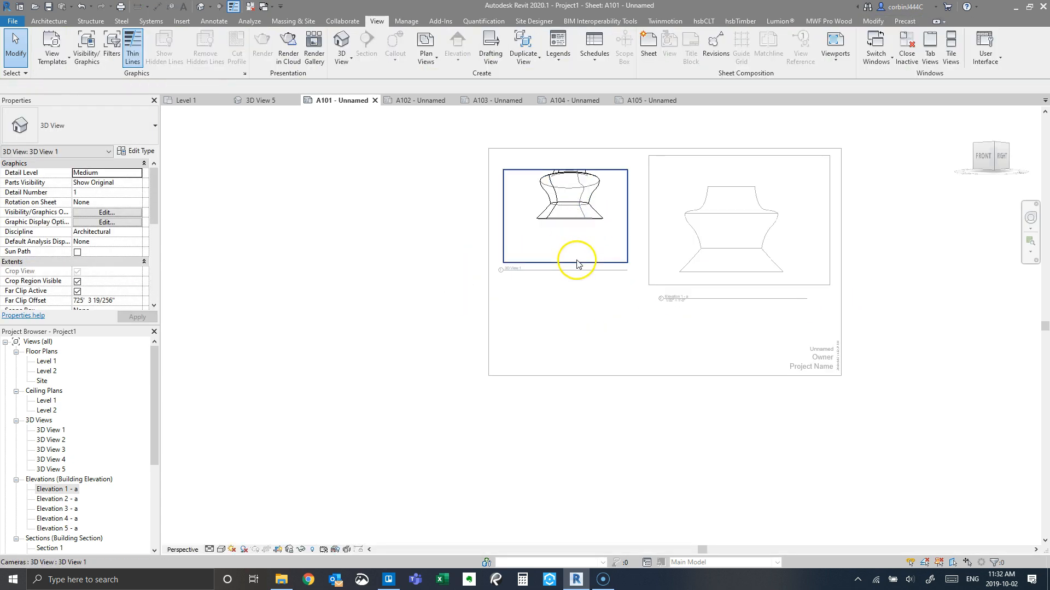
drag(580, 214, 580, 215)
click(550, 301)
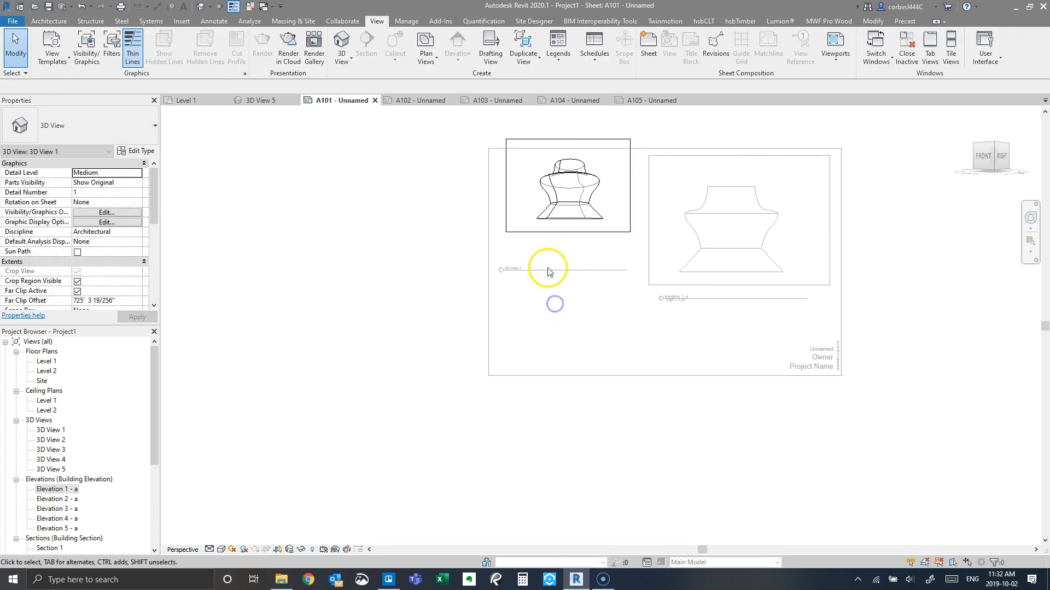
right_click(550, 301)
click(582, 346)
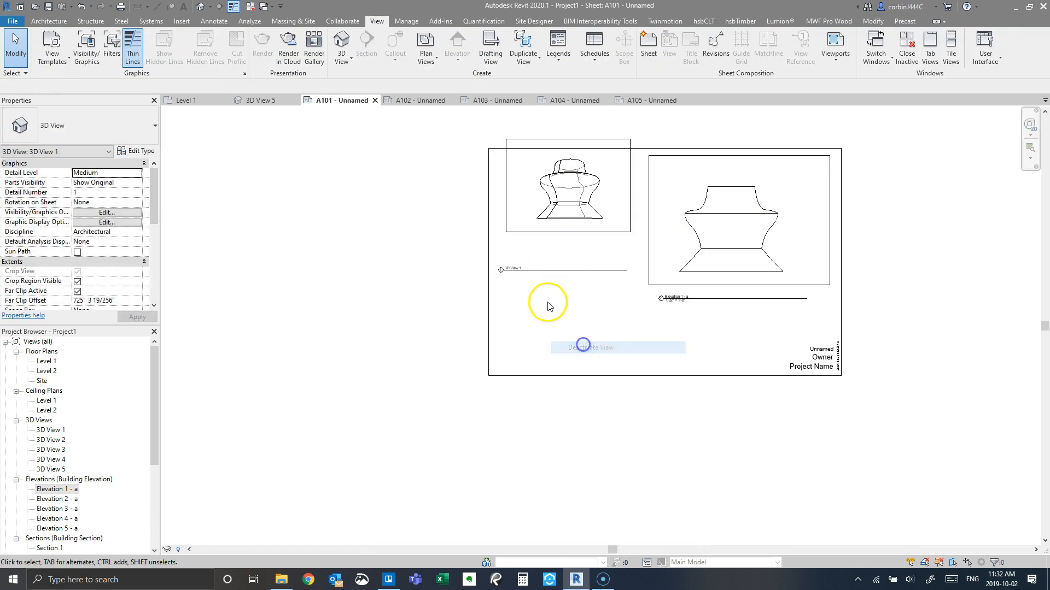
drag(541, 276, 563, 292)
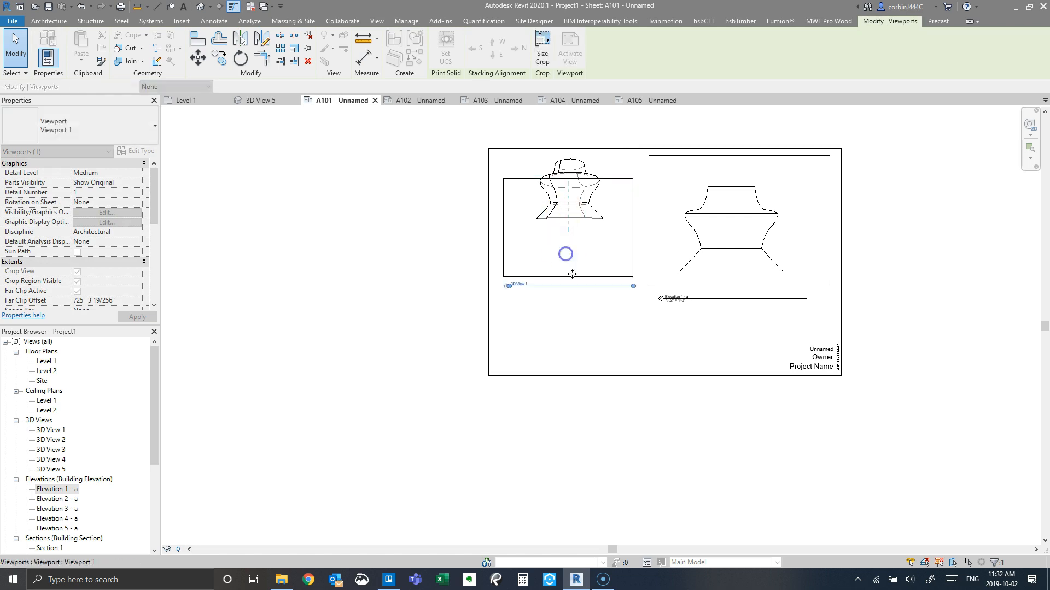
click(580, 326)
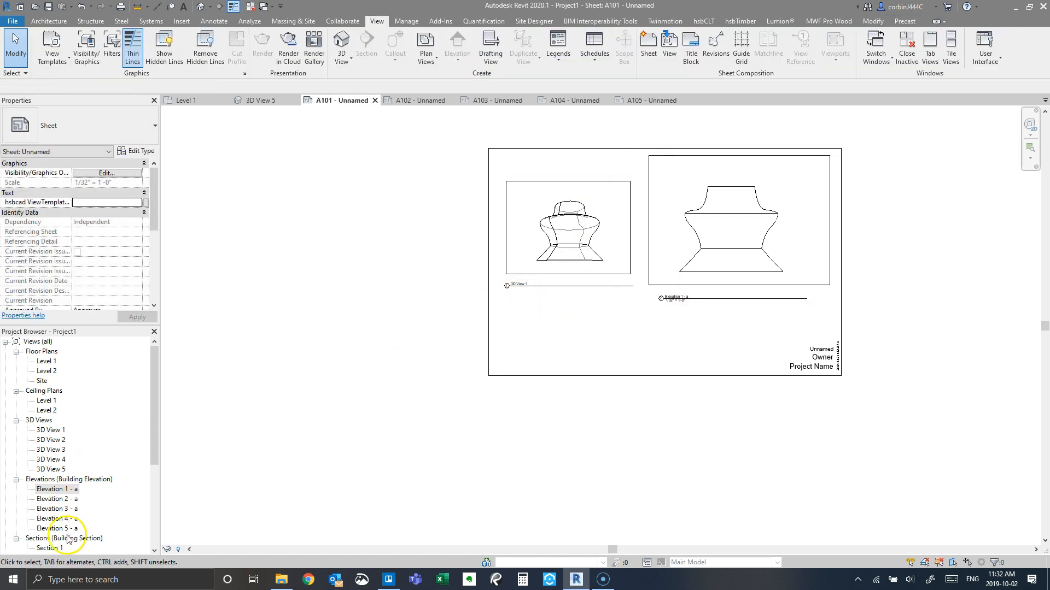
Step: Set the view scale of Section 1 through Section 5 together to 1/32" = 1'-0"
scroll(67, 540, down, 2)
click(54, 490)
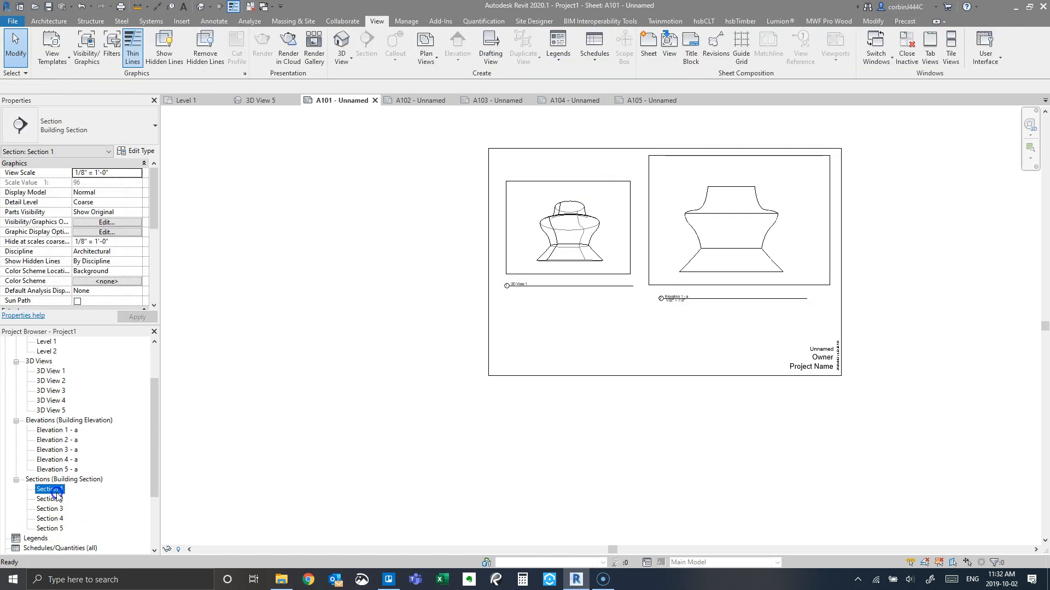
shift+click(49, 528)
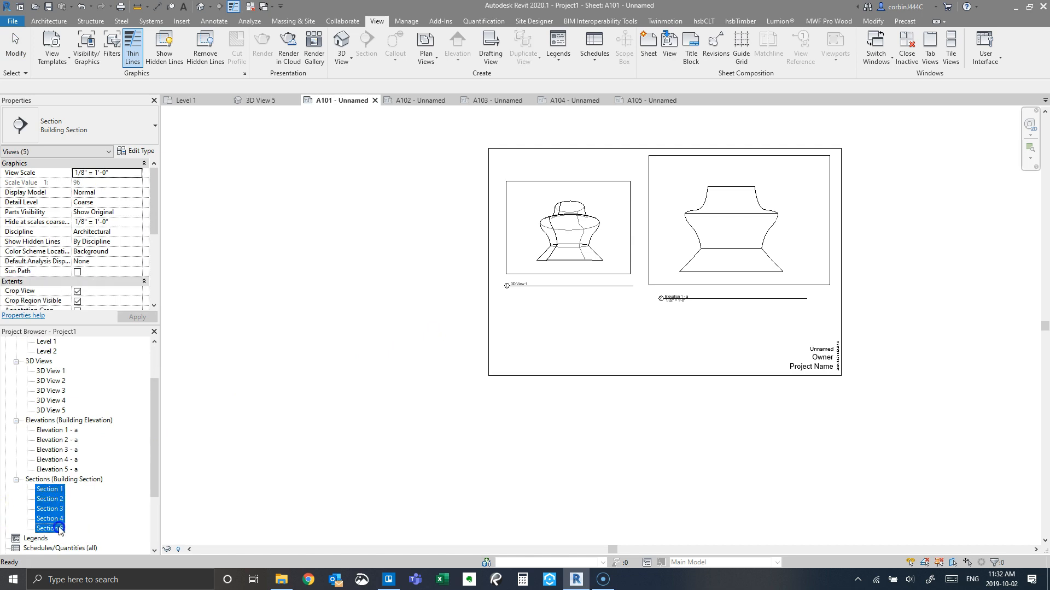
click(136, 174)
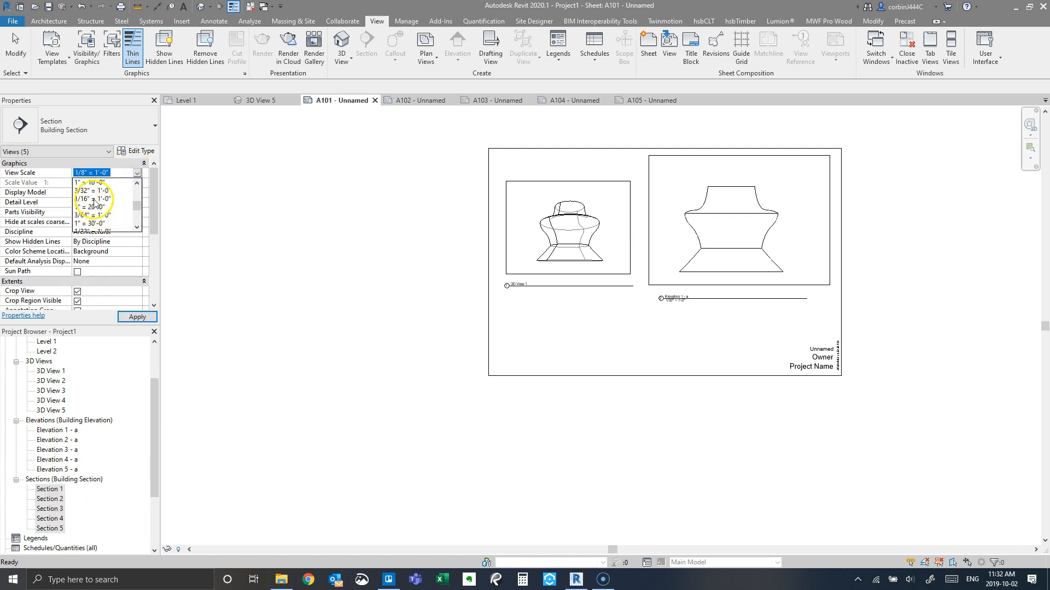
click(92, 208)
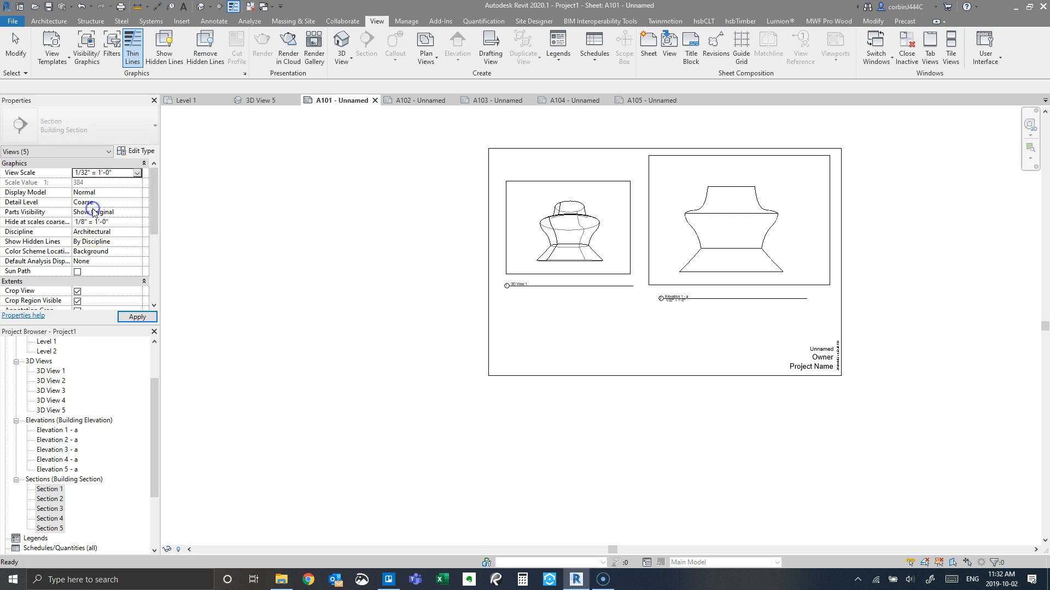
Step: Place Section 1 on sheet A101 below 3D View 1, and move the 3D View 1 viewport up toward the sheet's upper border
click(125, 320)
click(62, 497)
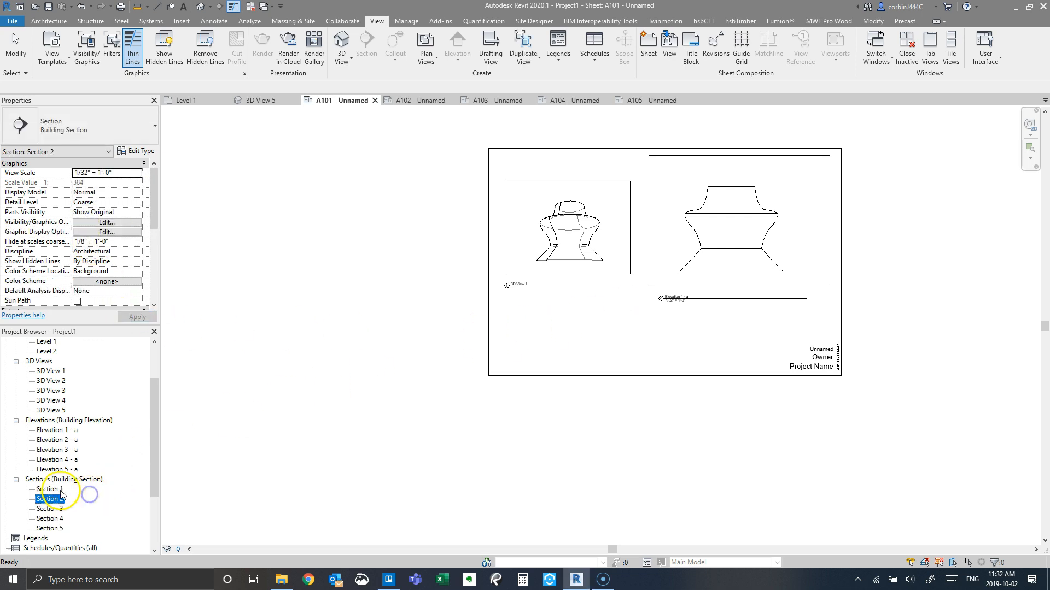
drag(562, 329, 568, 333)
click(571, 331)
click(546, 304)
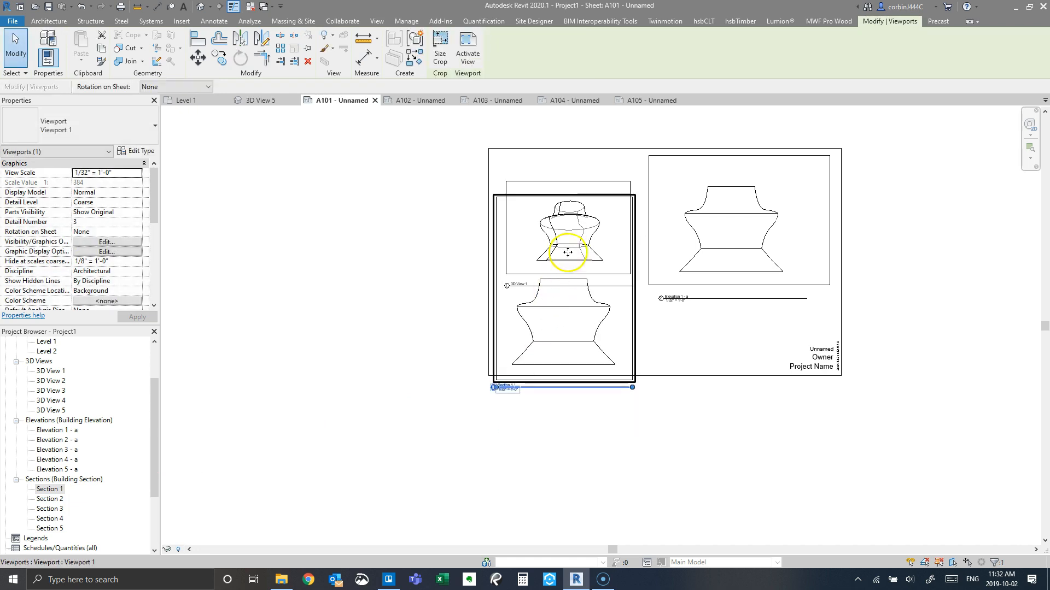
drag(567, 183, 565, 165)
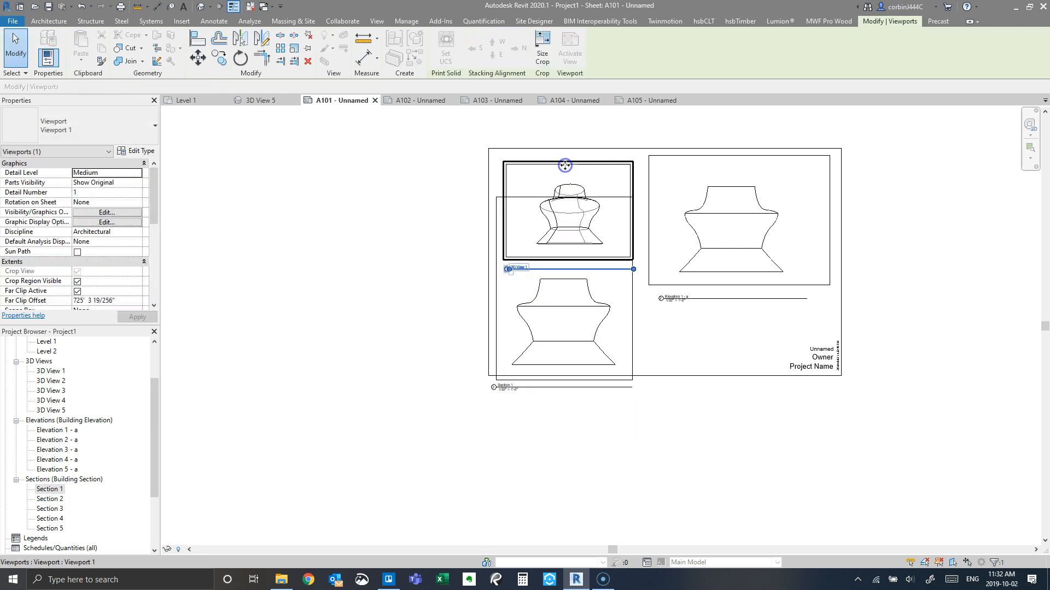
Step: Activate the Section 1 viewport, lower the top of its crop region to just above the mass, hide the crop region, and deactivate the view
click(524, 290)
double_click(525, 290)
click(547, 198)
drag(564, 196, 558, 274)
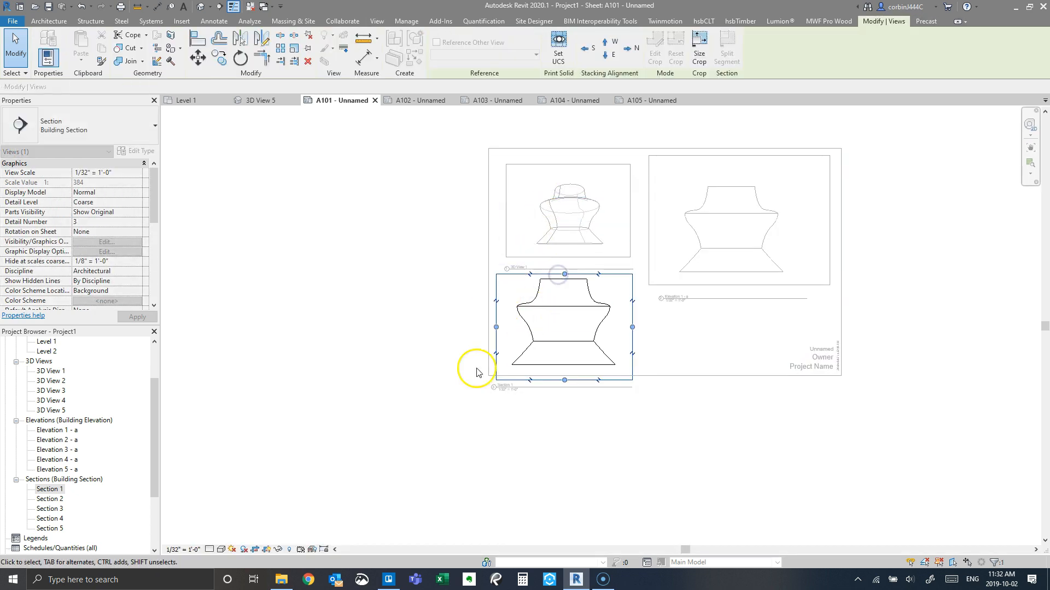
click(267, 551)
double_click(616, 403)
Step: Nudge the Section 1 viewport up and fit its title inside the sheet border beneath the mass, with a shorter title line
scroll(562, 357, up, 3)
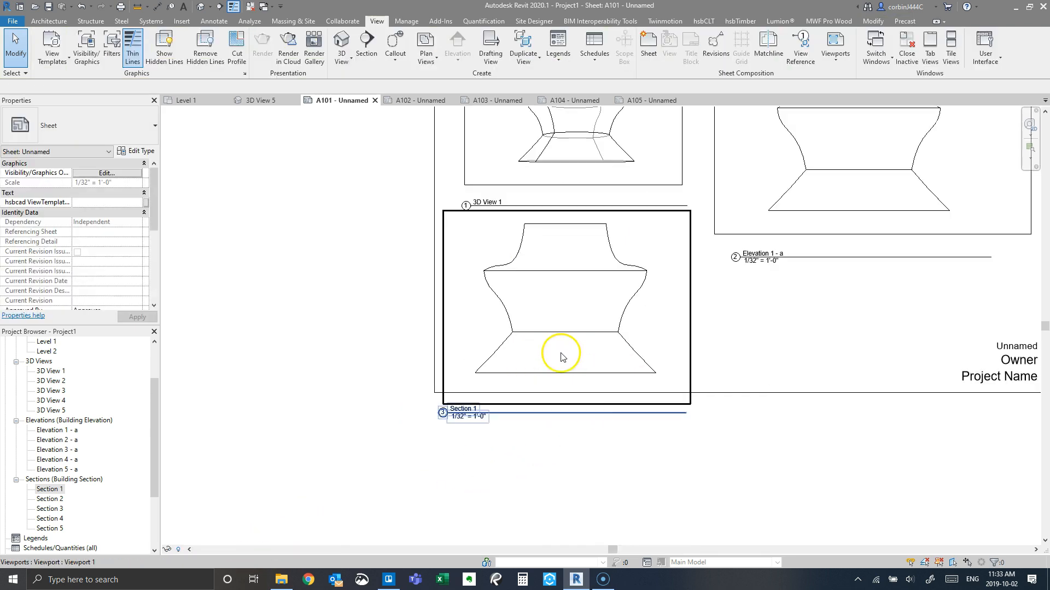
click(561, 357)
key(Up)
key(Up)
key(Up)
key(Up)
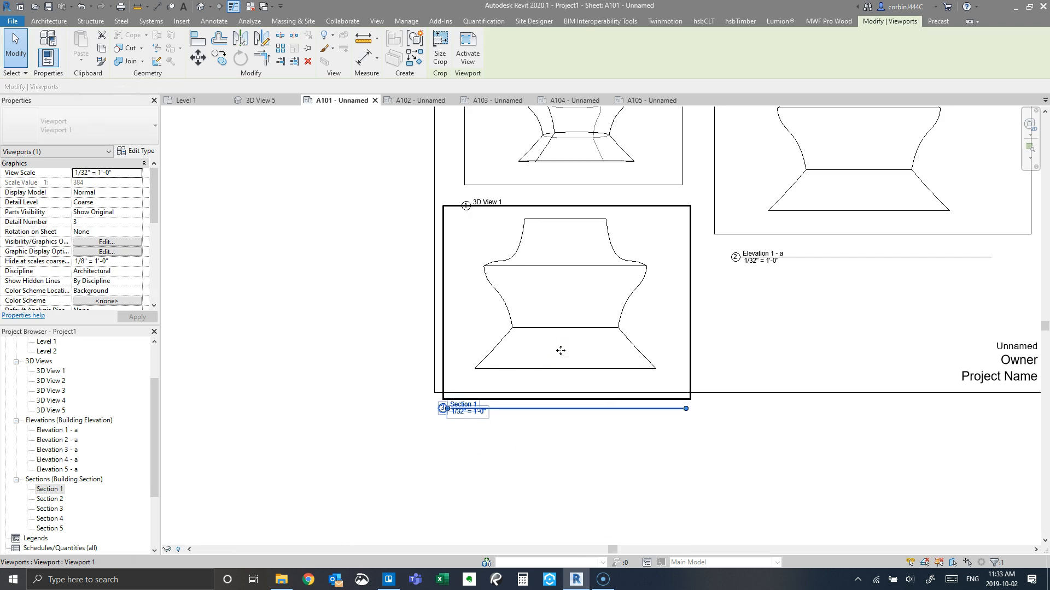
drag(470, 407, 503, 374)
click(569, 330)
drag(709, 371, 663, 371)
click(639, 462)
Step: Open the Level 1 floor plan and show its crop region
scroll(65, 398, up, 3)
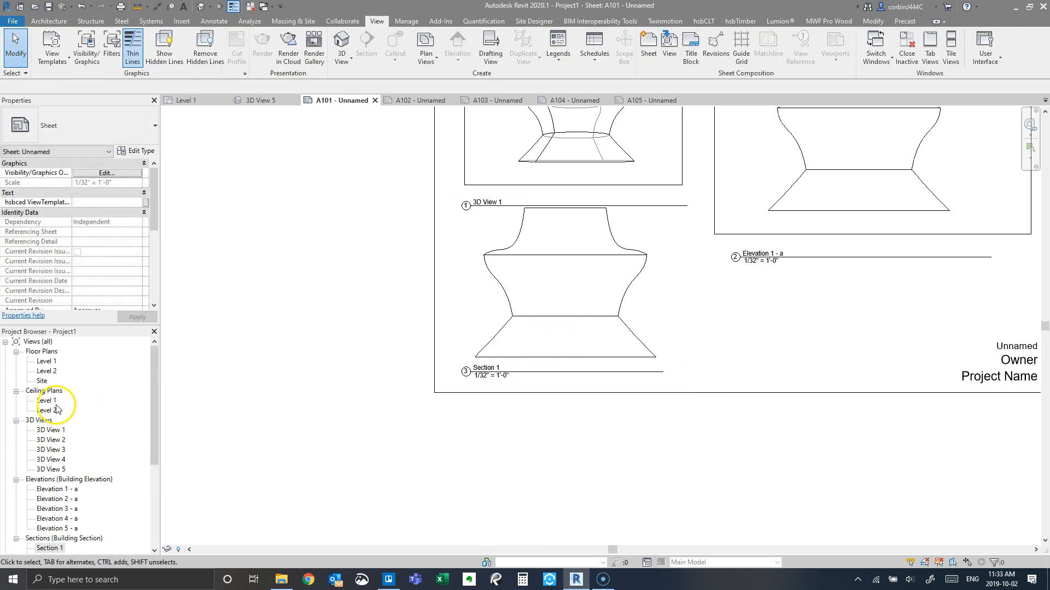
double_click(48, 362)
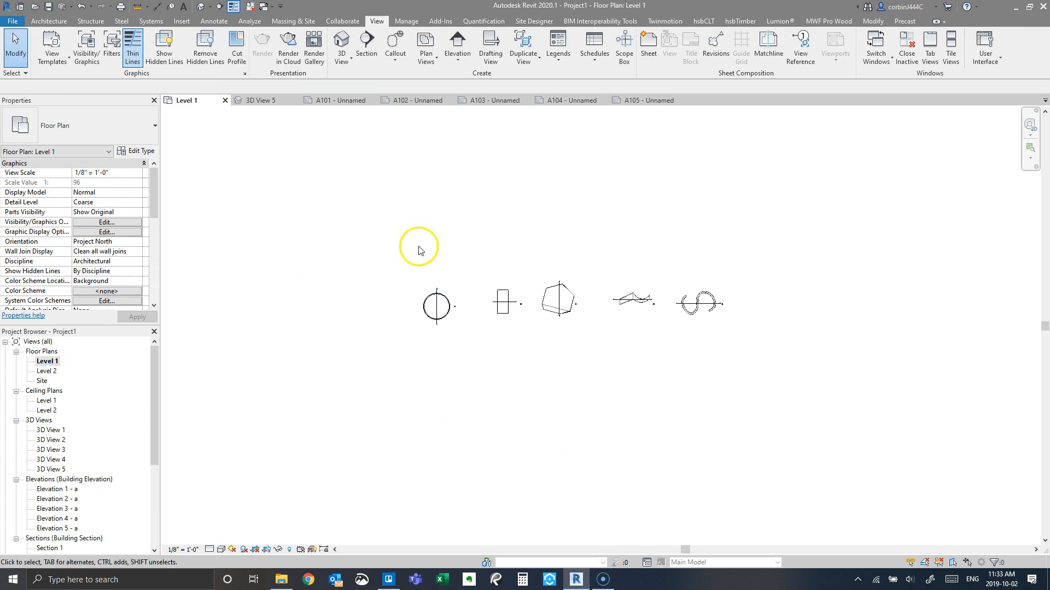
scroll(442, 329, up, 3)
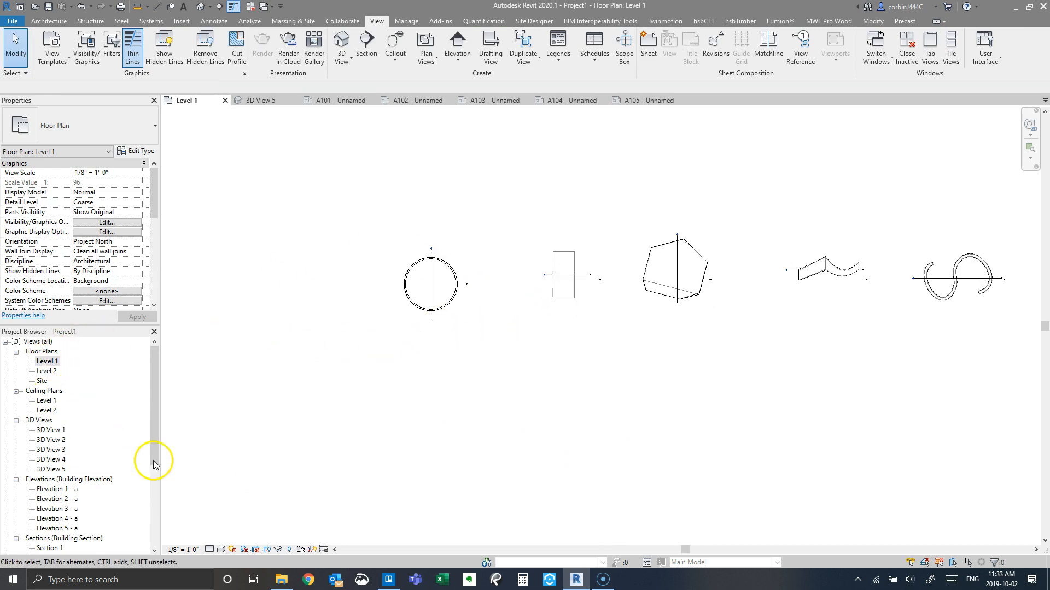
click(267, 549)
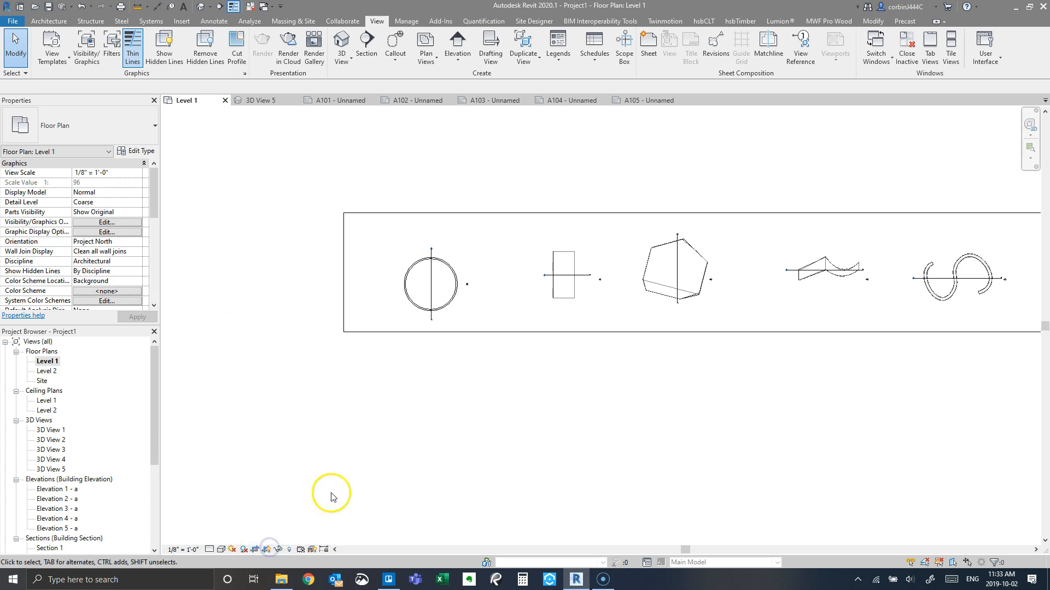
scroll(592, 368, down, 3)
scroll(597, 347, up, 3)
scroll(733, 322, down, 2)
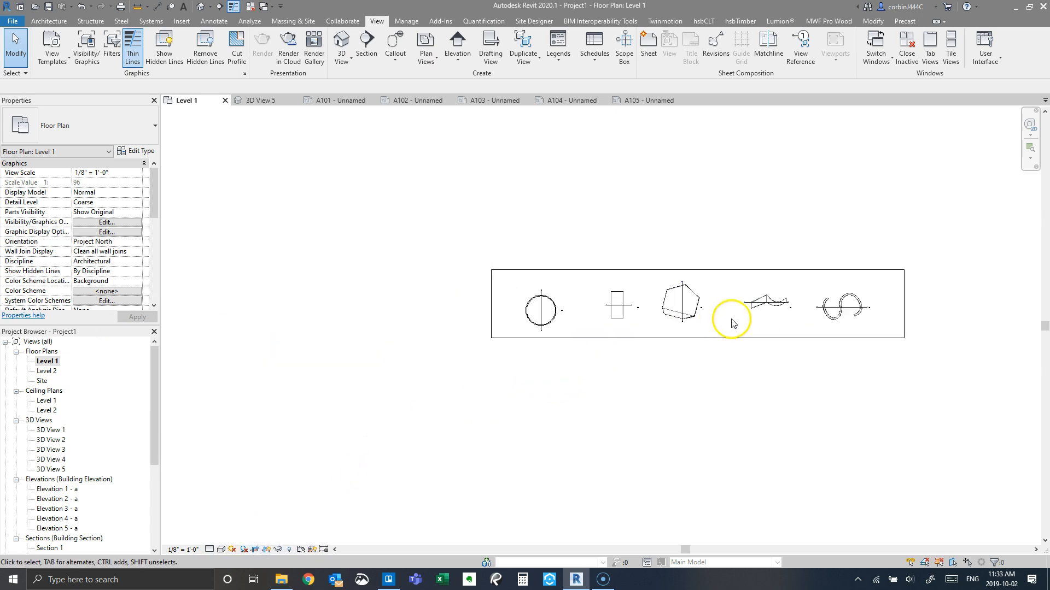
Step: Edit the Level 1 plan's crop boundary to a tight rectangle around the circular mass only, and finish the profile
click(904, 304)
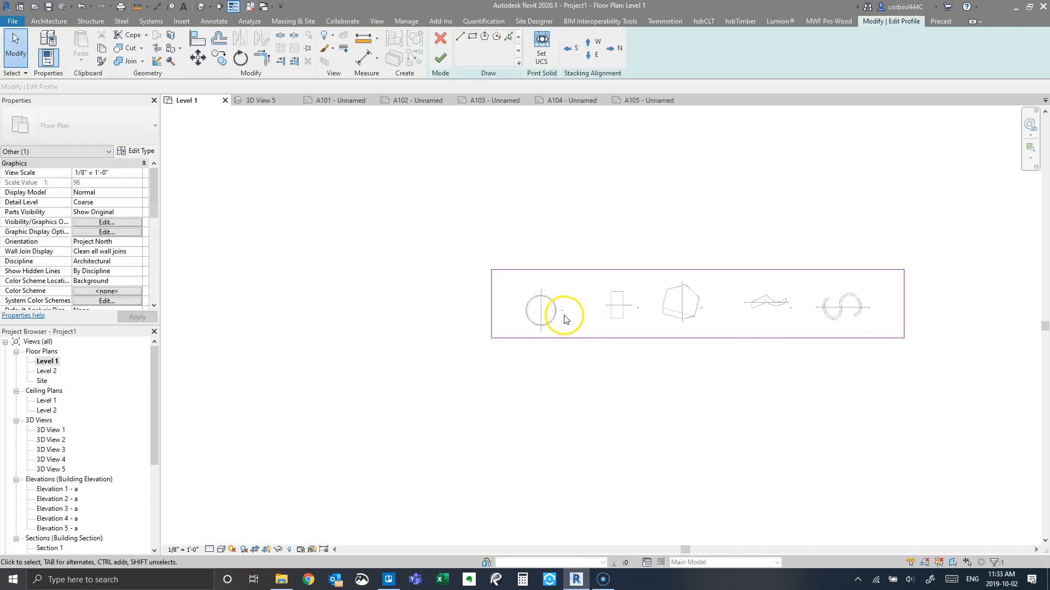
drag(904, 311, 560, 310)
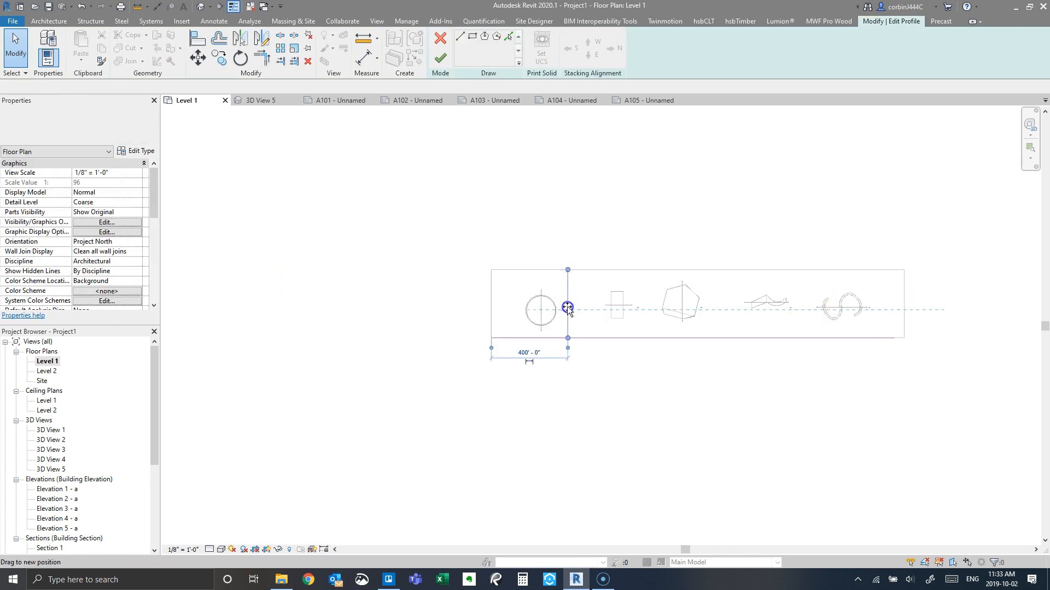
scroll(522, 285, up, 3)
drag(546, 256, 549, 300)
drag(461, 339, 523, 333)
mouse_move(546, 393)
mouse_down()
mouse_move(543, 366)
mouse_move(545, 374)
mouse_up()
click(567, 416)
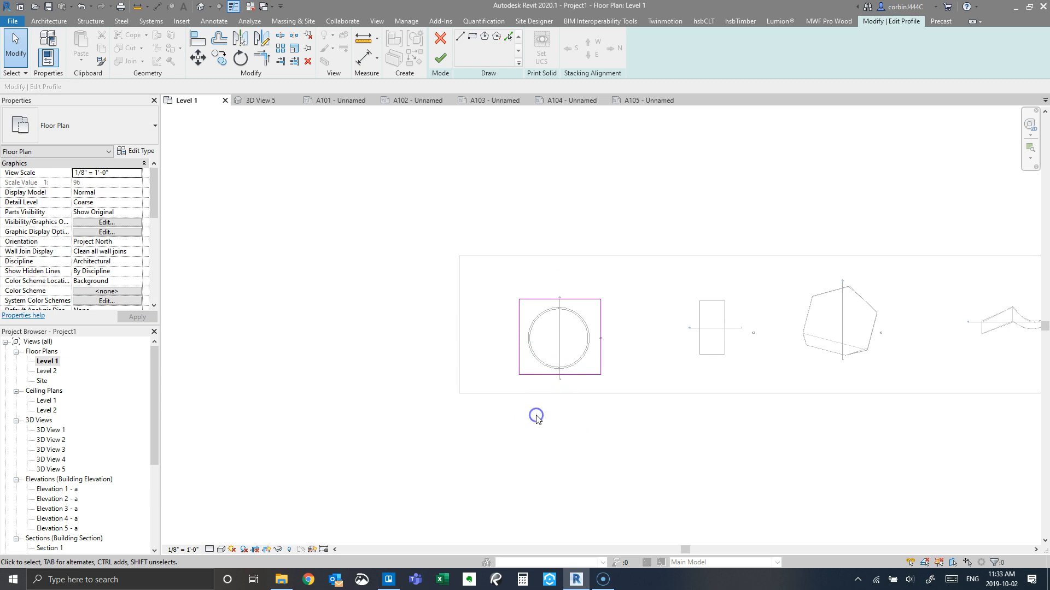
click(443, 62)
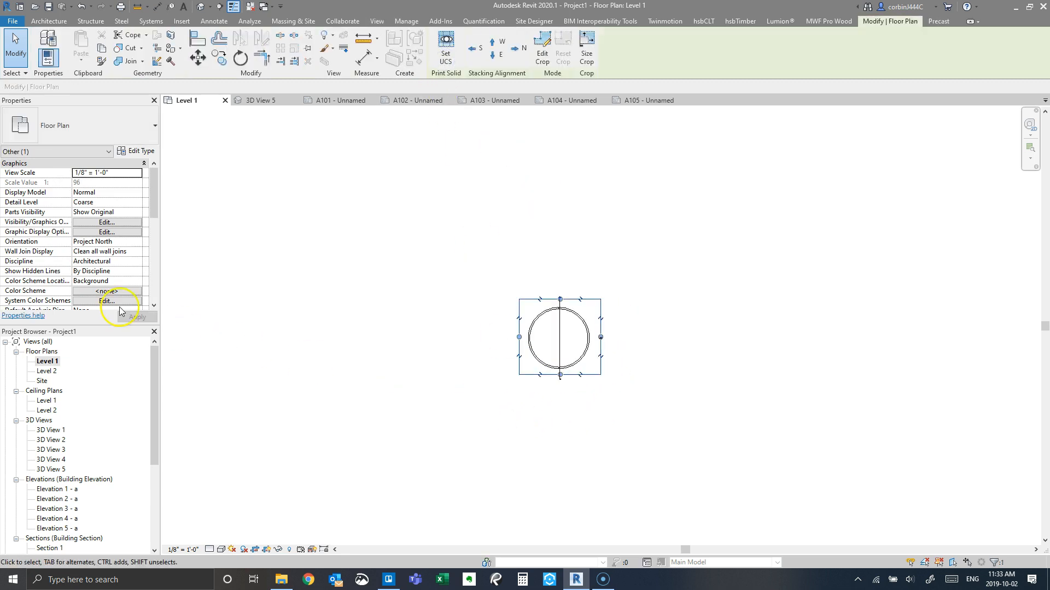
Step: Rename the Level 1 floor plan as "Level 1 -Form 1" without renaming the corresponding level and views
click(53, 362)
right_click(53, 362)
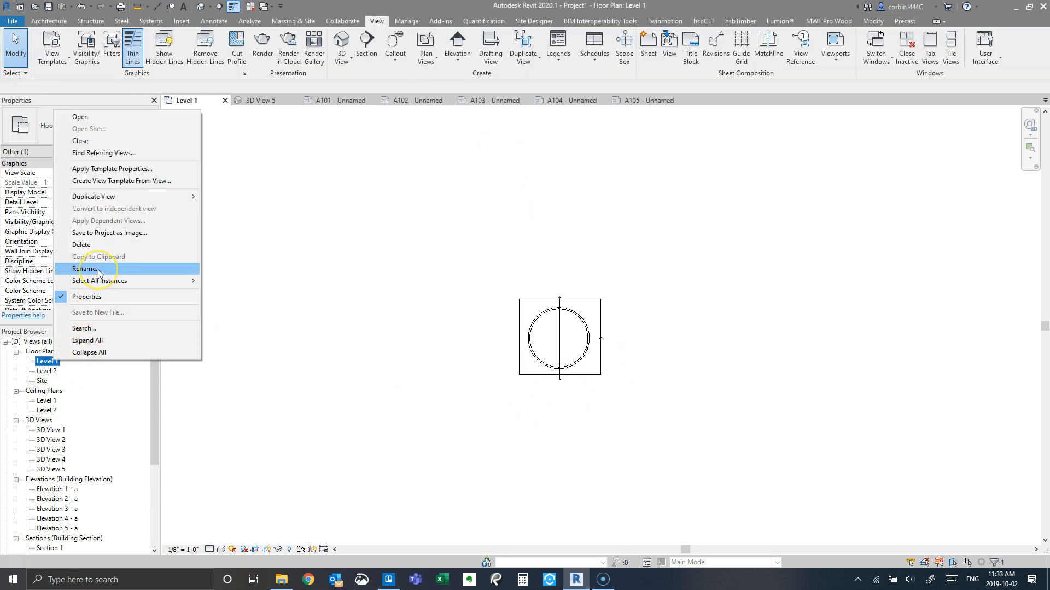
click(84, 269)
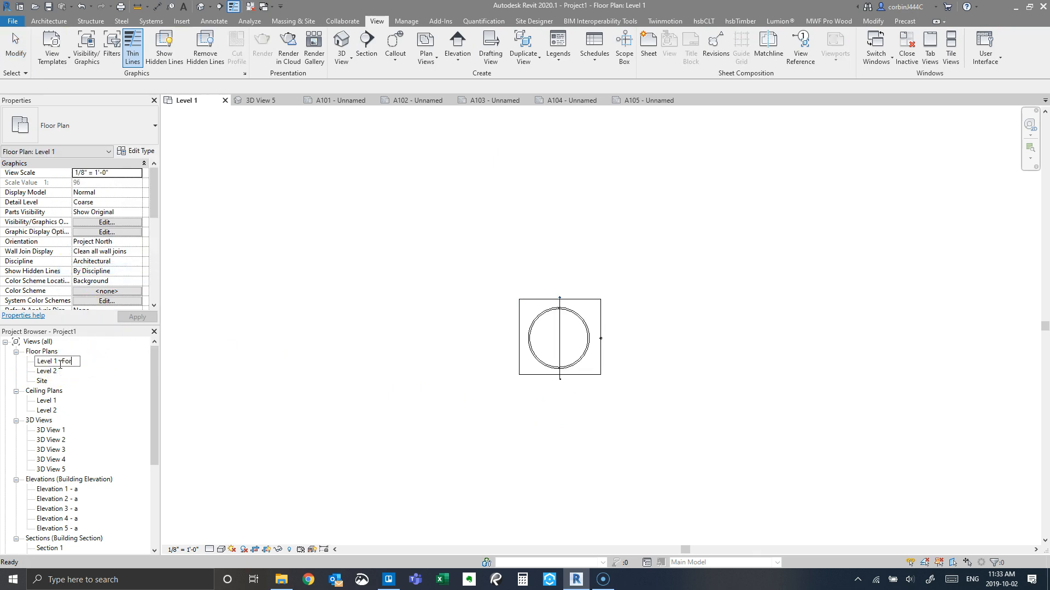
key(Return)
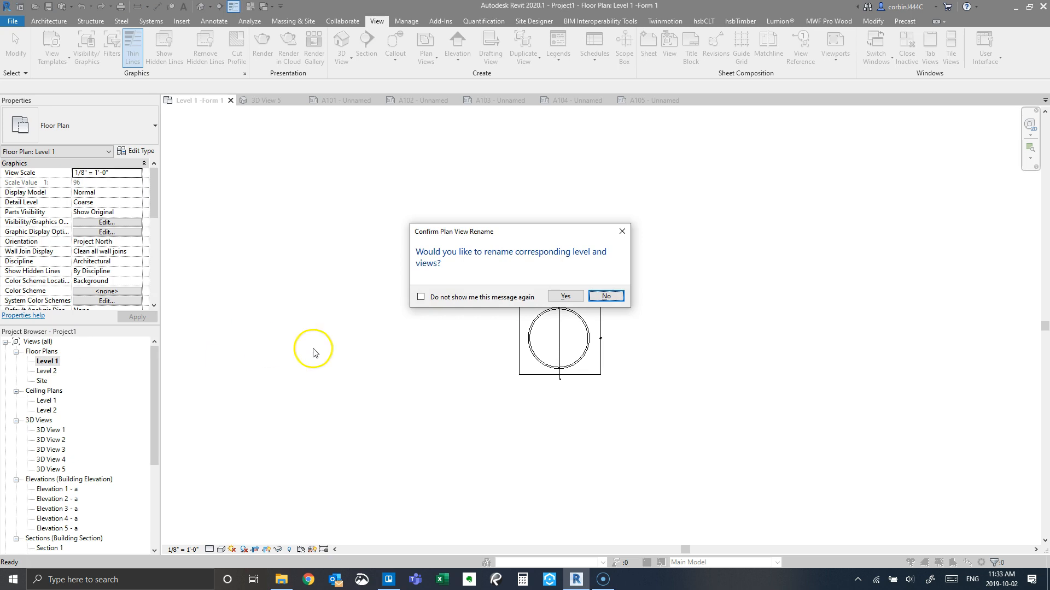
click(607, 296)
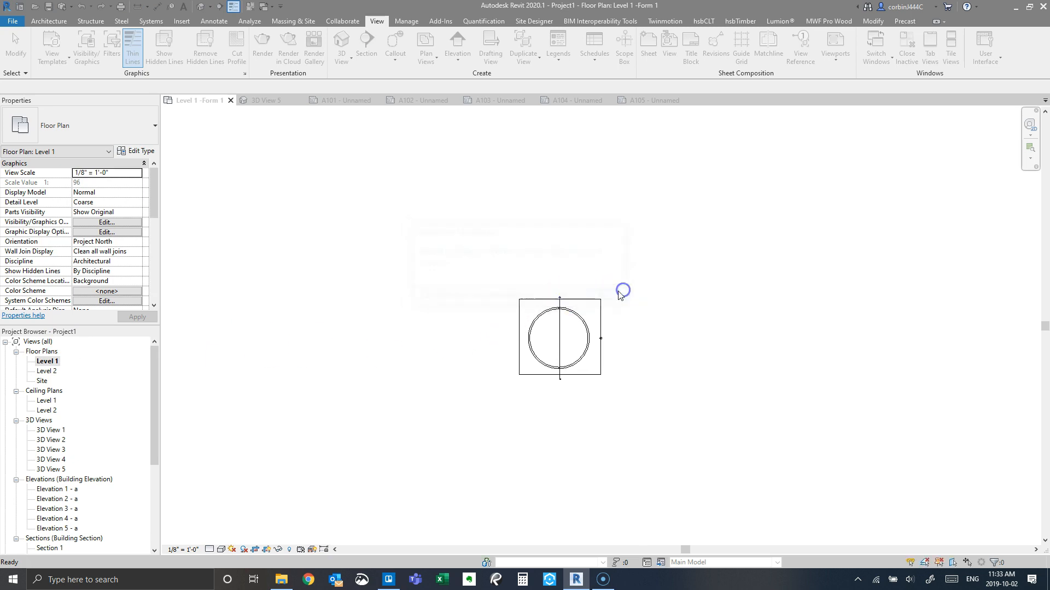
Step: Duplicate the Level 1 -Form 1 plan with detailing and rename the copy as "Level 1 -Form 2"
right_click(47, 365)
mouse_move(120, 199)
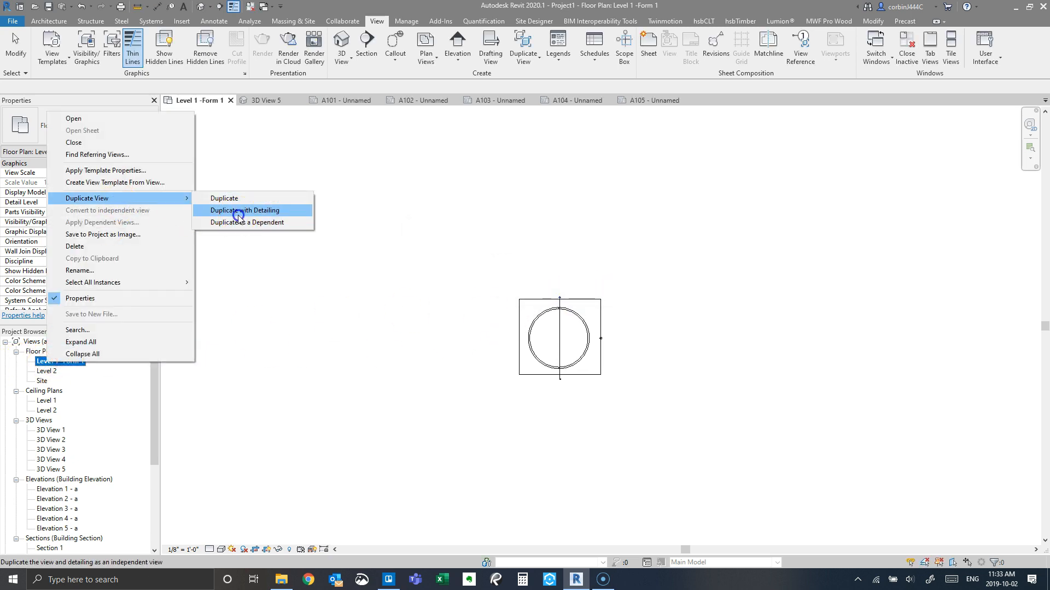
click(238, 211)
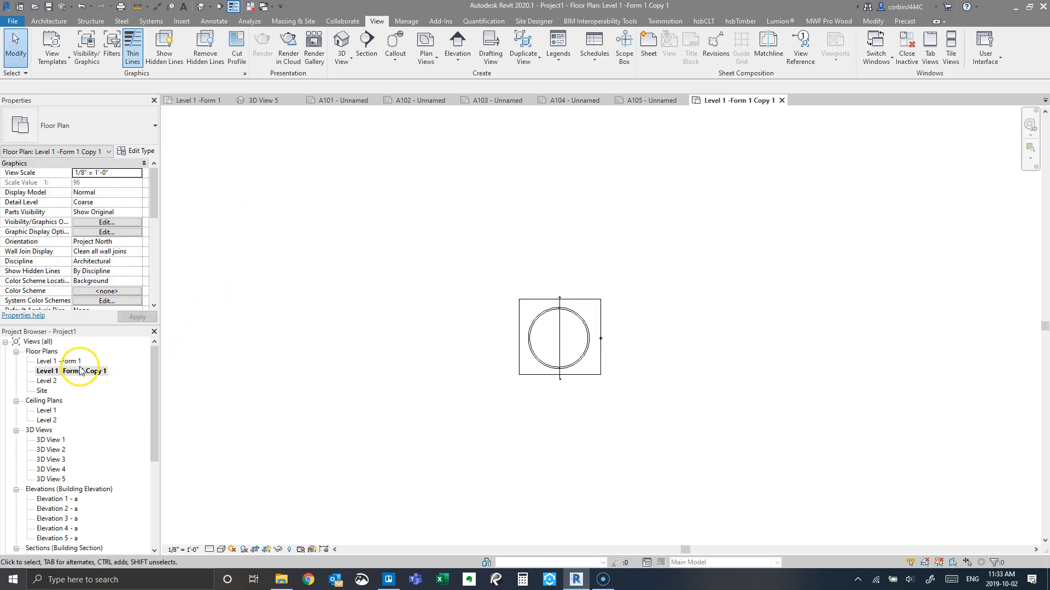
right_click(80, 372)
click(115, 279)
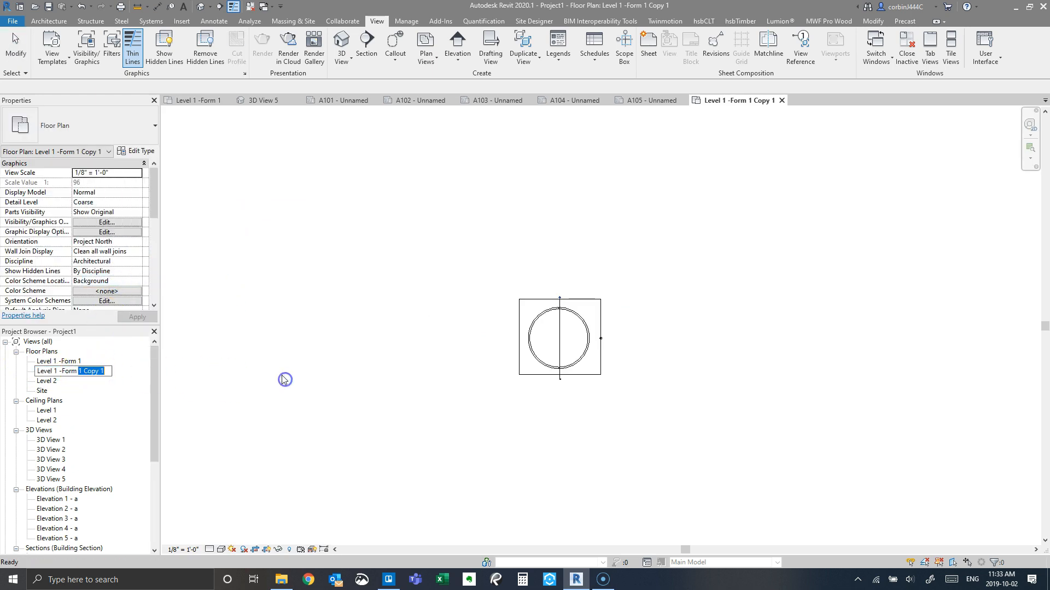
text(2)
key(Return)
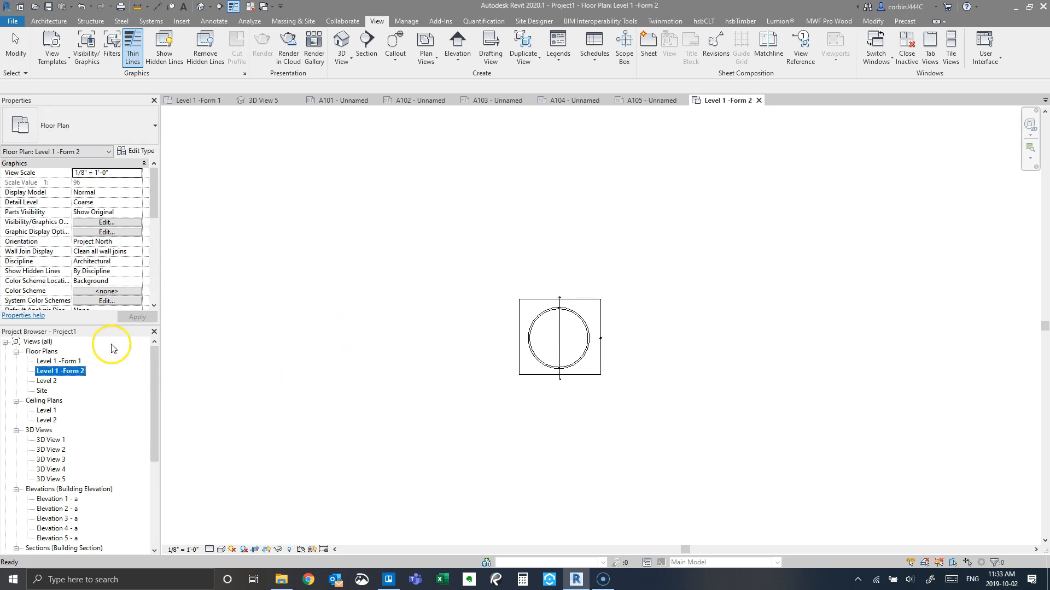
Step: Move the crop region of Level 1 -Form 2 around the rectangular mass and turn off view cropping to show all the masses
drag(519, 305, 675, 300)
click(651, 314)
click(609, 328)
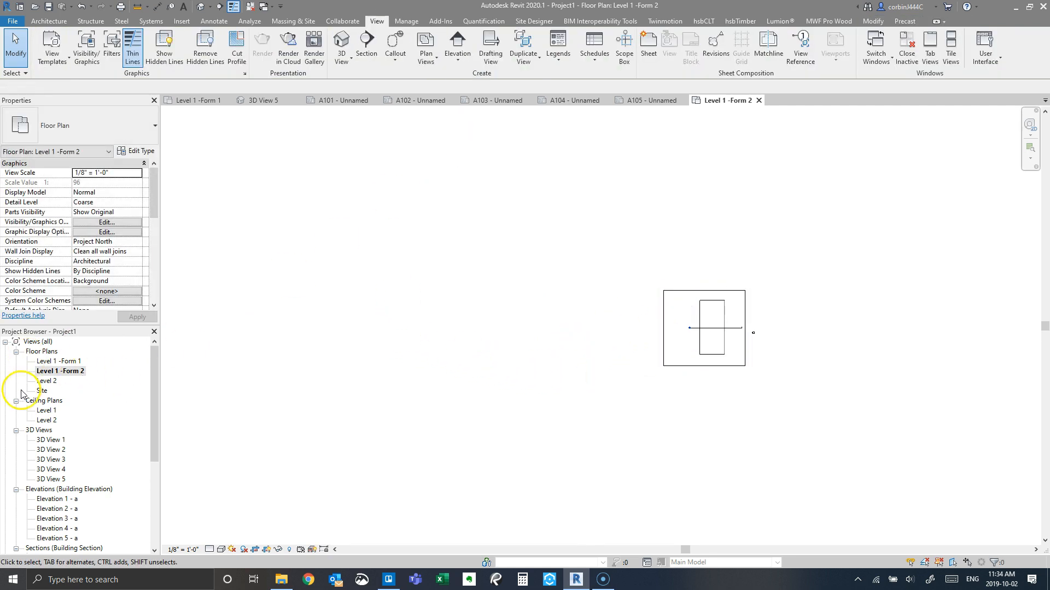
click(256, 549)
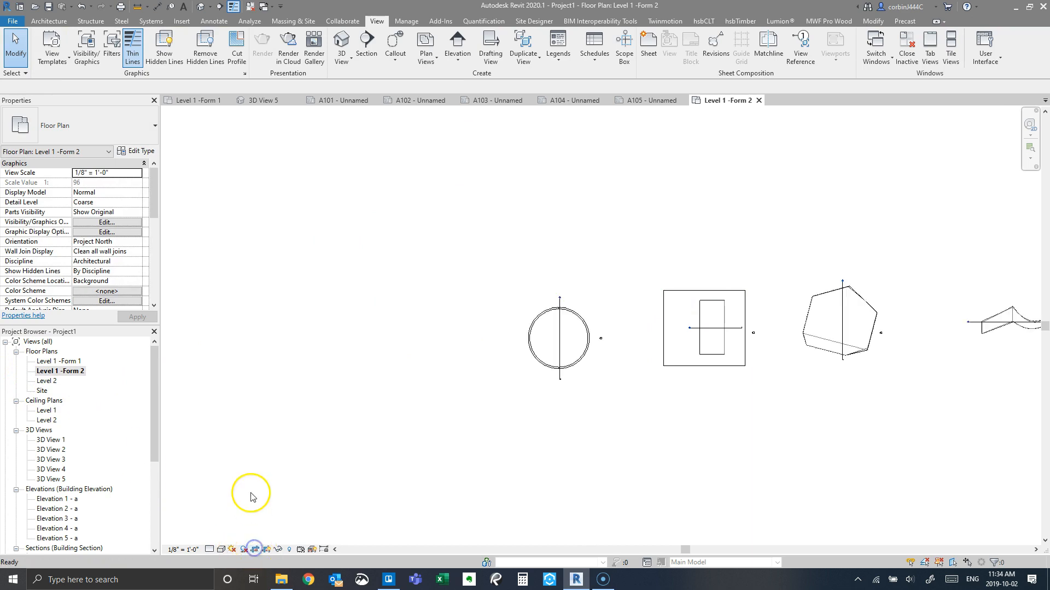
Step: Create a "Level 1 -Form 3" plan by duplicating Level 1 -Form 2 with detailing, and move its crop region onto the polygonal mass
right_click(60, 370)
click(127, 208)
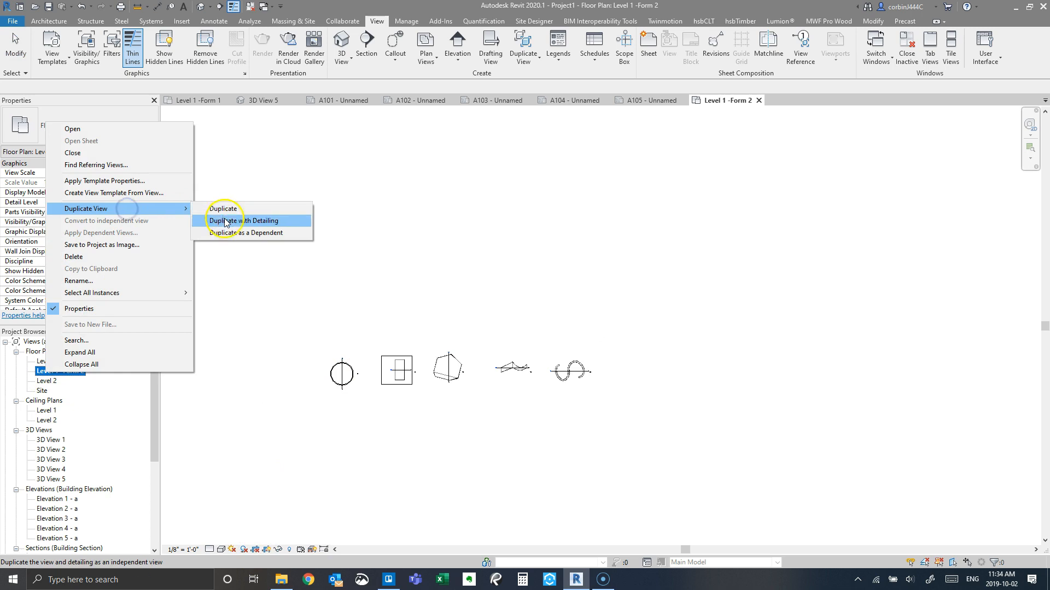
click(222, 221)
right_click(94, 381)
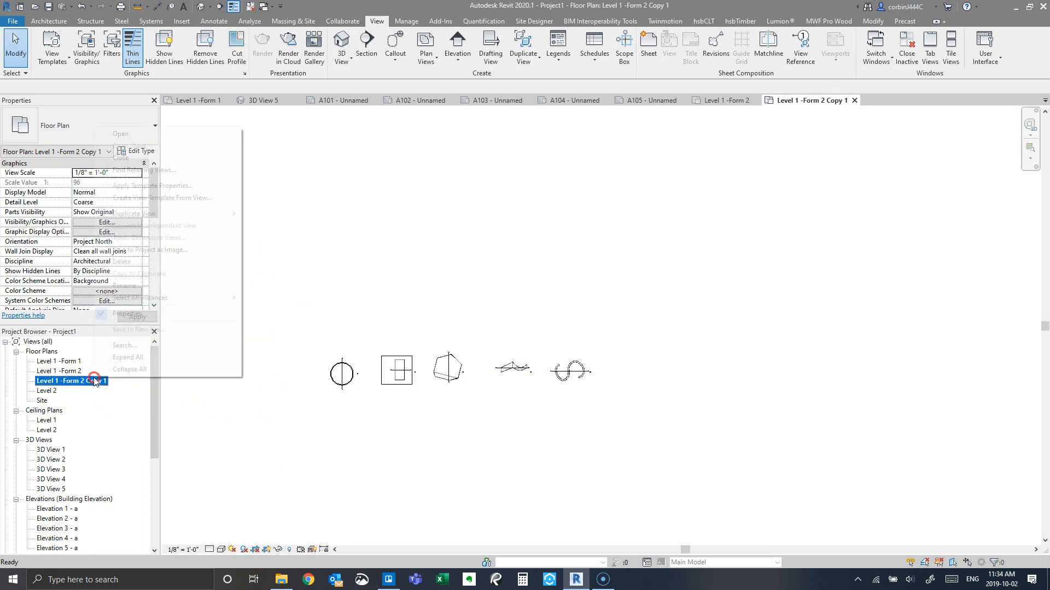
click(131, 282)
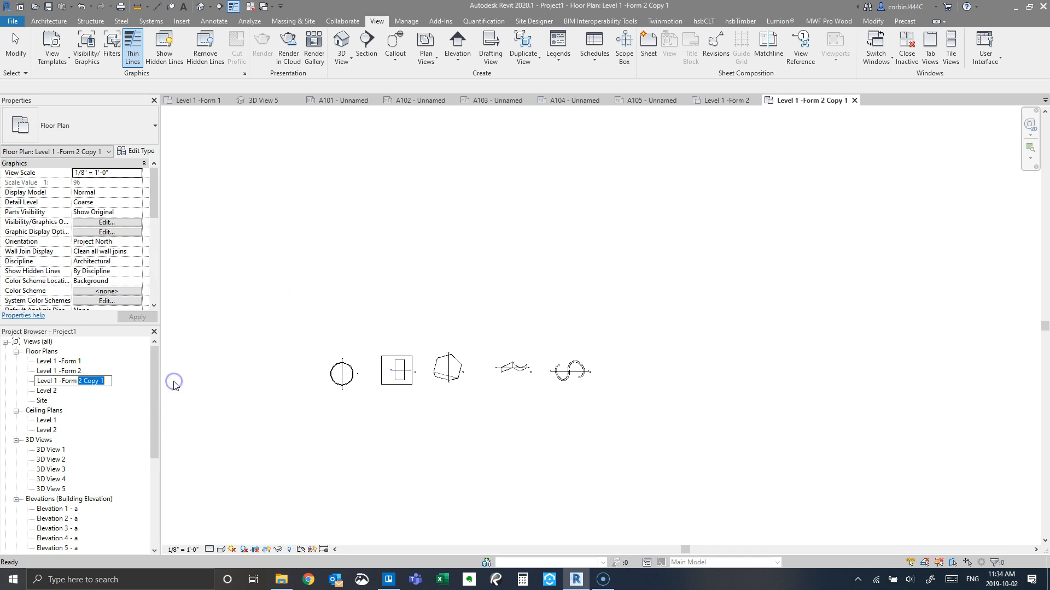
text(Level 1 -Form 3)
key(Return)
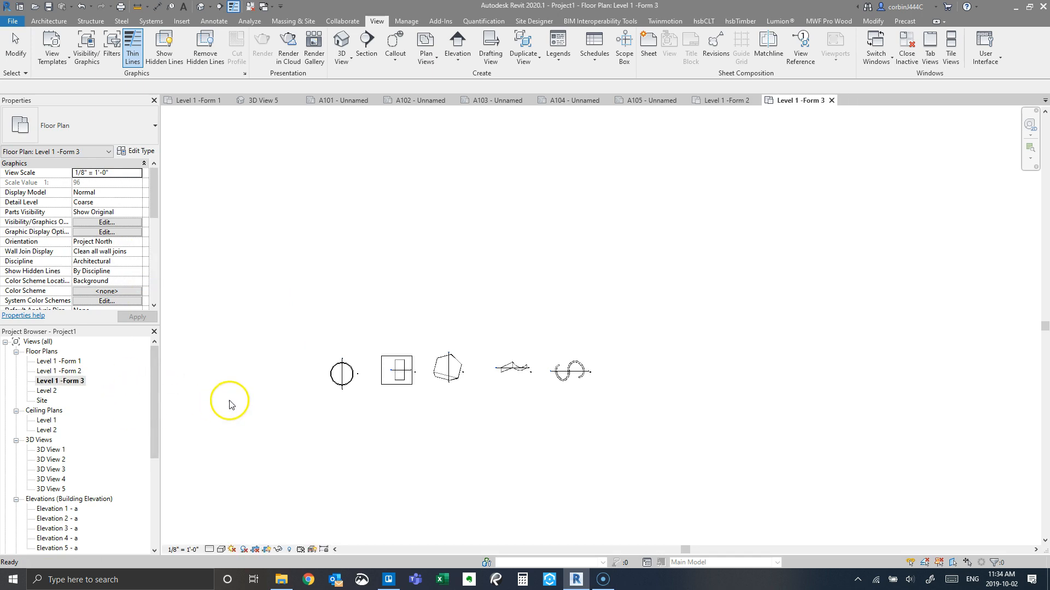
click(413, 359)
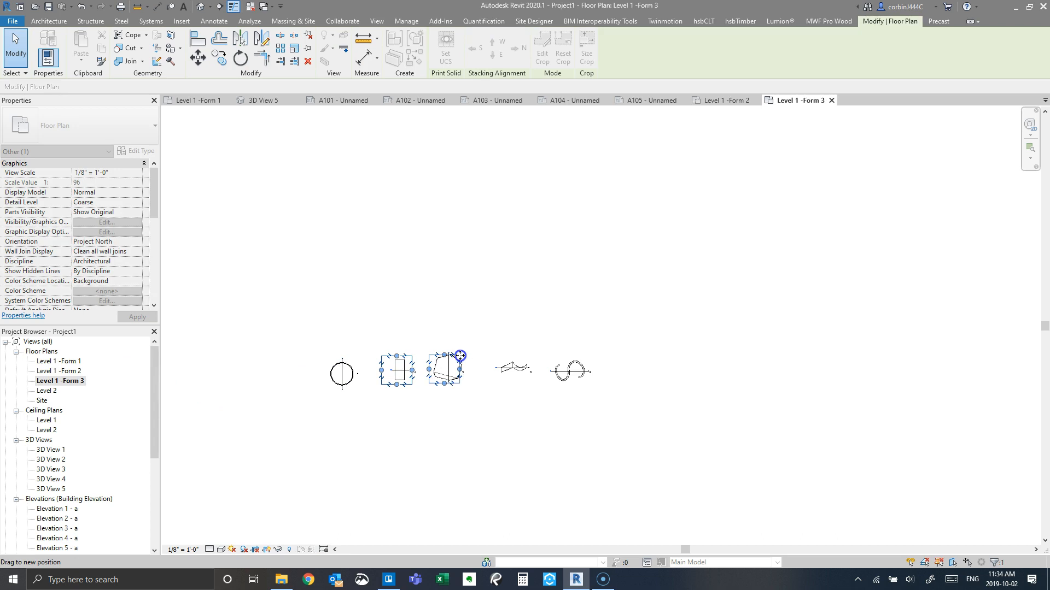
click(274, 402)
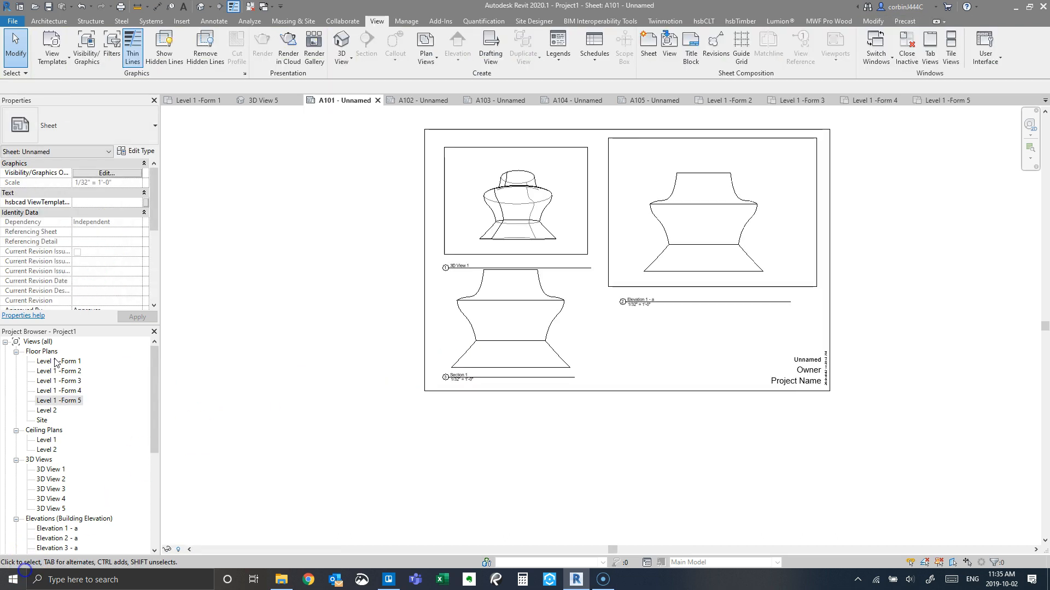
Step: Place the Level 1 -Form 1 floor plan on sheet A101
click(56, 362)
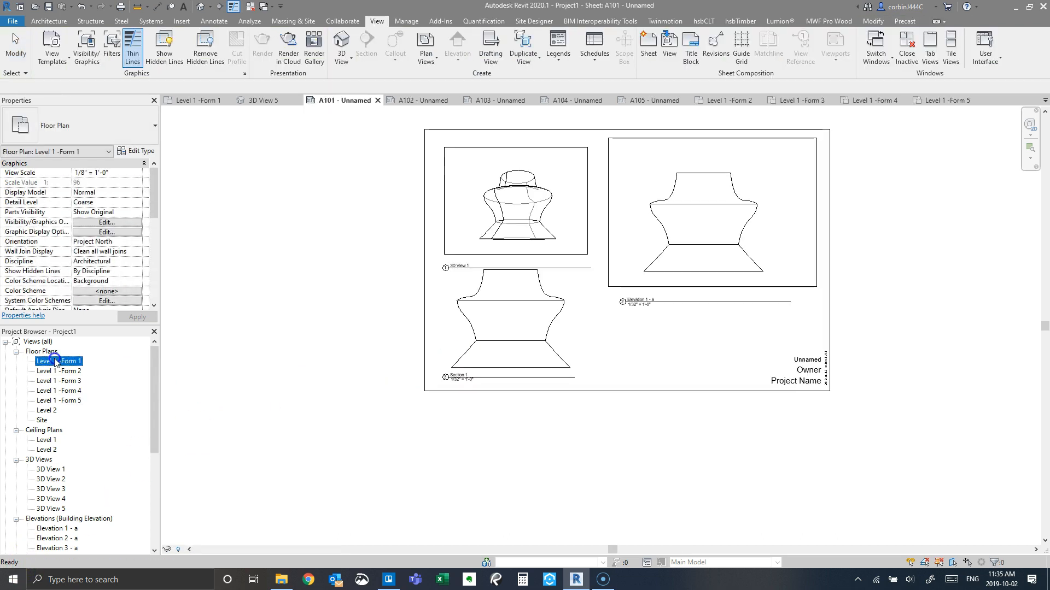
click(681, 334)
scroll(549, 387, up, 3)
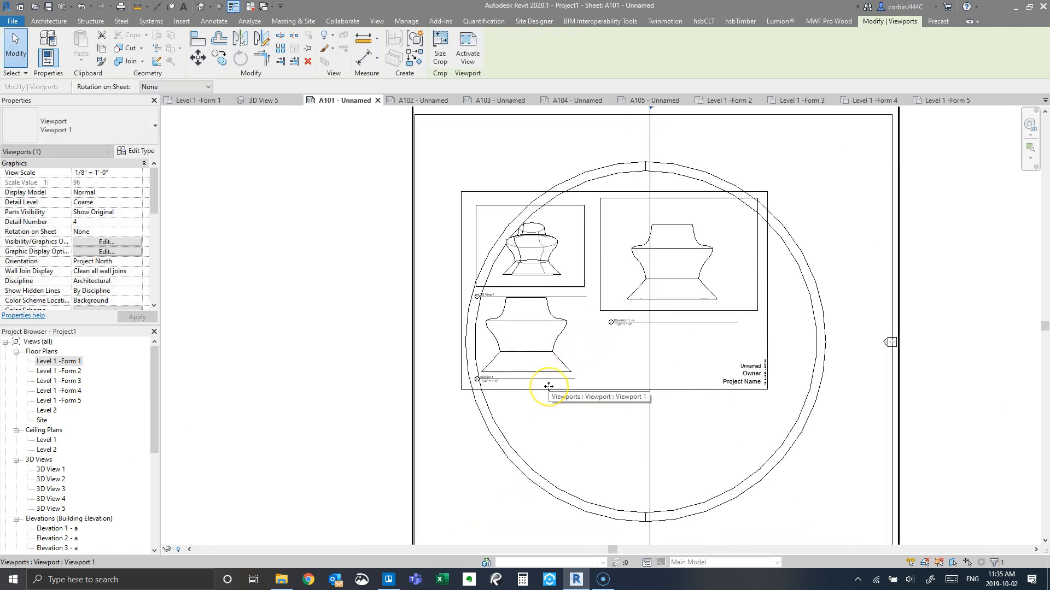
Step: Set the view scale of the Level 1 -Form 1 floor plan viewport to 1/32" = 1'-0"
click(138, 174)
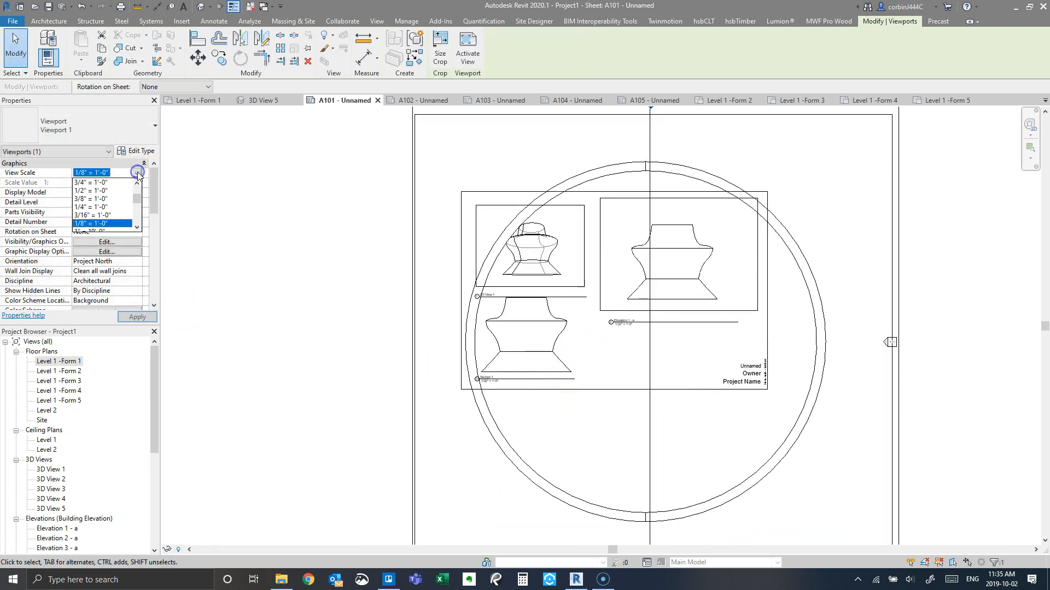
scroll(106, 220, down, 2)
scroll(102, 221, down, 2)
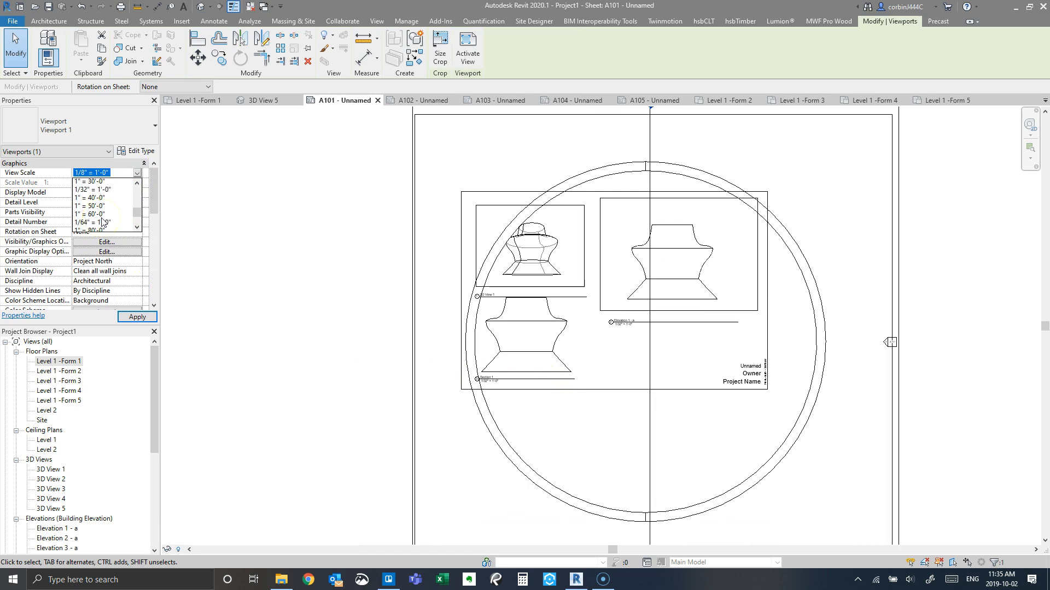
click(96, 192)
click(131, 318)
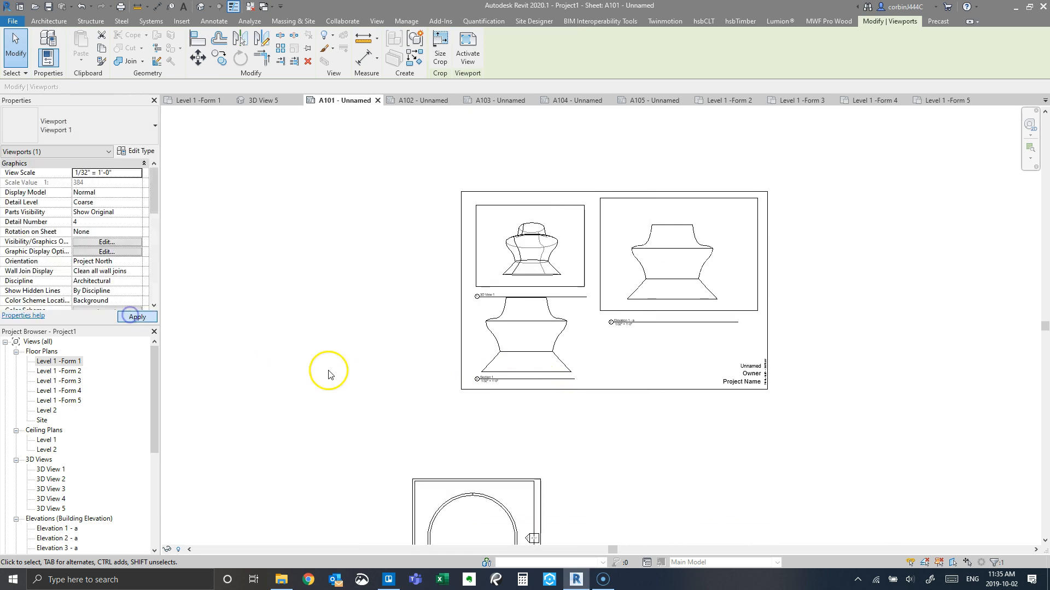
click(312, 370)
Step: Move the floor plan viewport onto the sheet beside the section, and shift the elevation up to make room above it
drag(428, 419, 614, 229)
scroll(520, 418, down, 3)
scroll(545, 287, up, 4)
drag(585, 331, 587, 306)
click(771, 386)
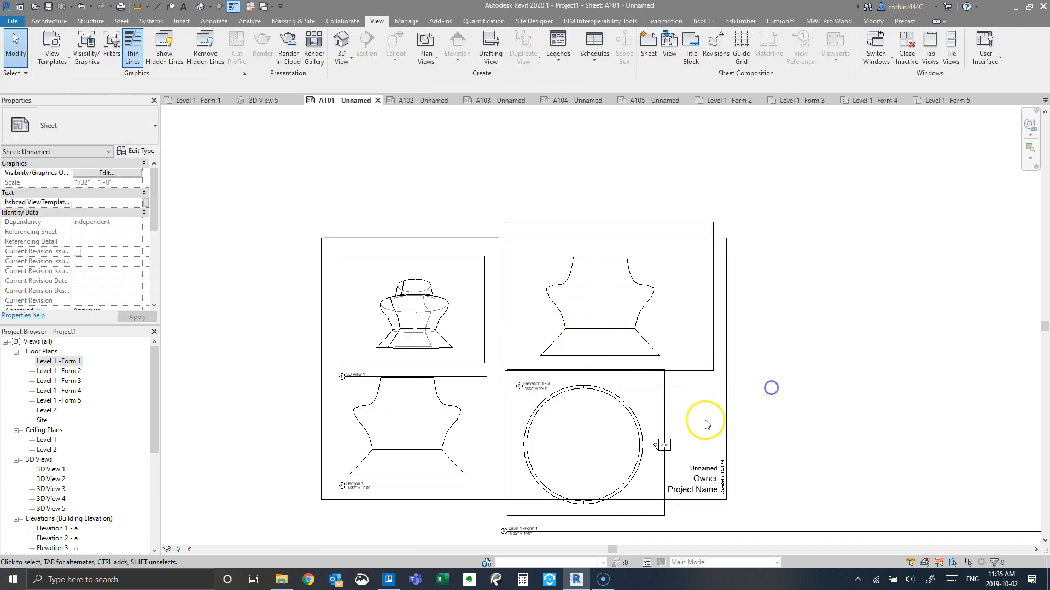
Step: Move the view titles of the elevation and the 3D view up closer to their drawings
click(528, 382)
drag(529, 383, 531, 363)
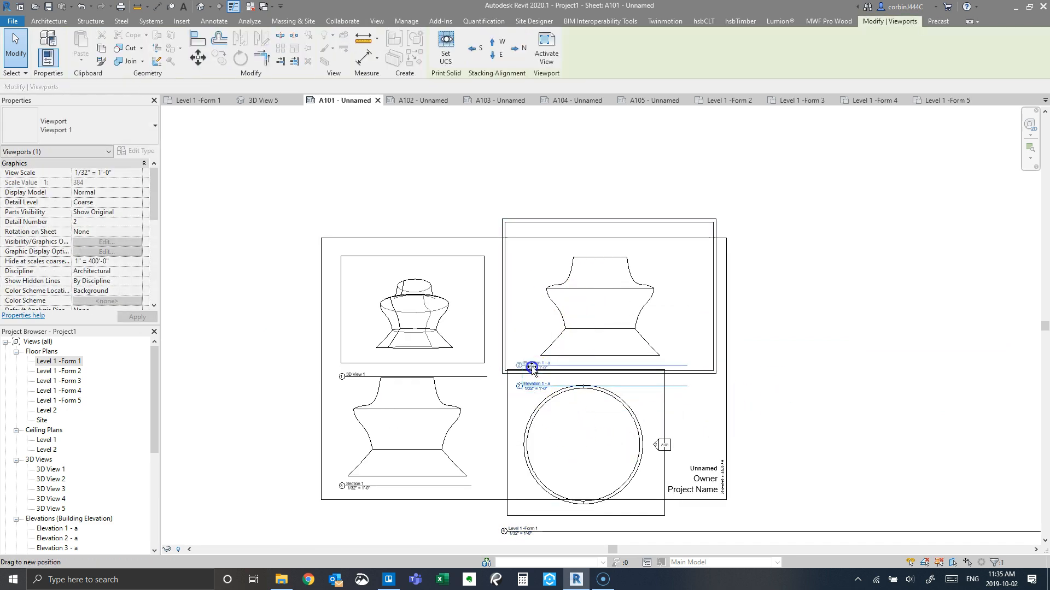
drag(396, 375, 394, 359)
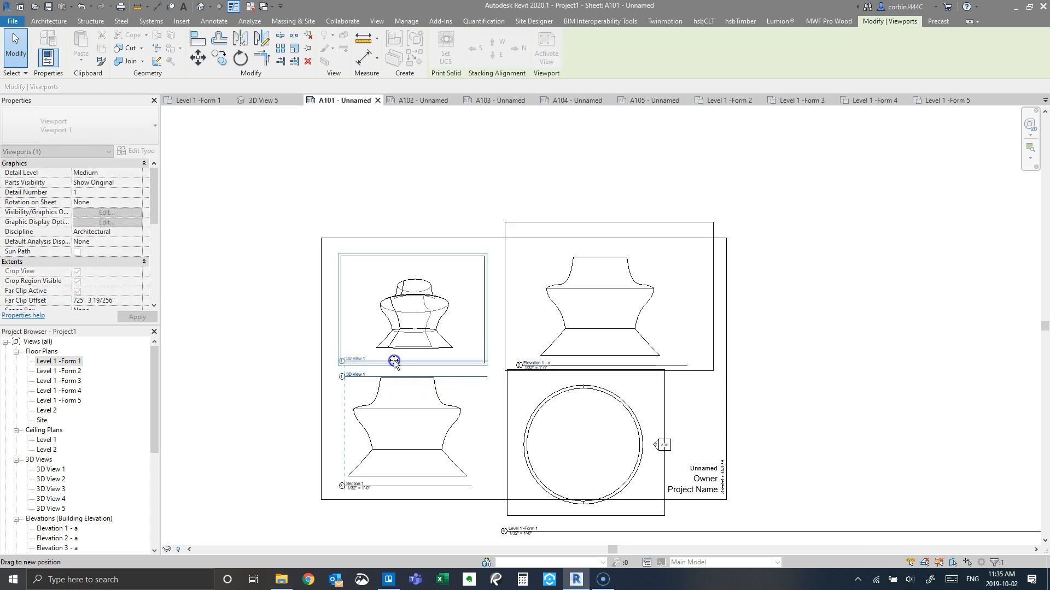
Step: Move the floor plan viewport up inside the sheet border and raise its view title to the plan's lower edge
click(592, 442)
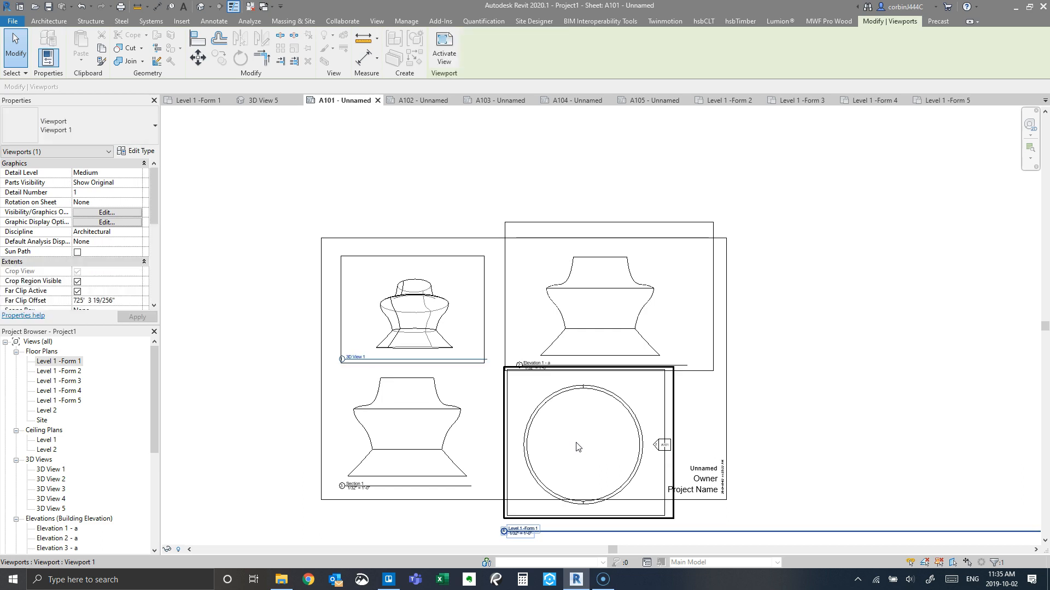
drag(563, 441, 578, 420)
click(611, 524)
drag(546, 511, 552, 484)
Step: Shorten the floor plan's overlong view title line so it fits beneath the plan within the sheet
scroll(598, 446, down, 4)
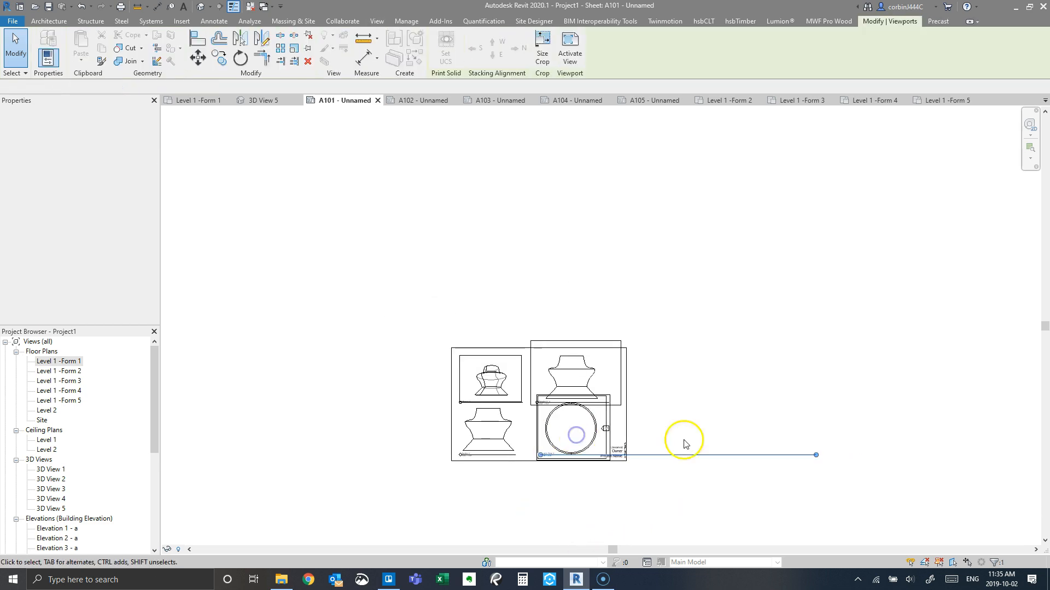
drag(574, 464, 560, 461)
click(648, 468)
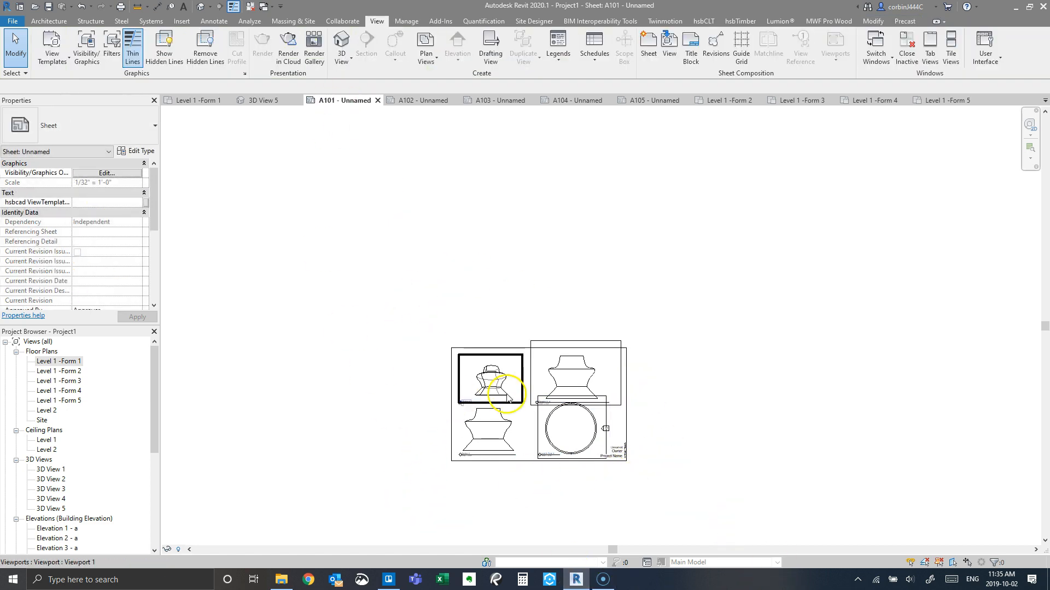
scroll(531, 404, up, 1)
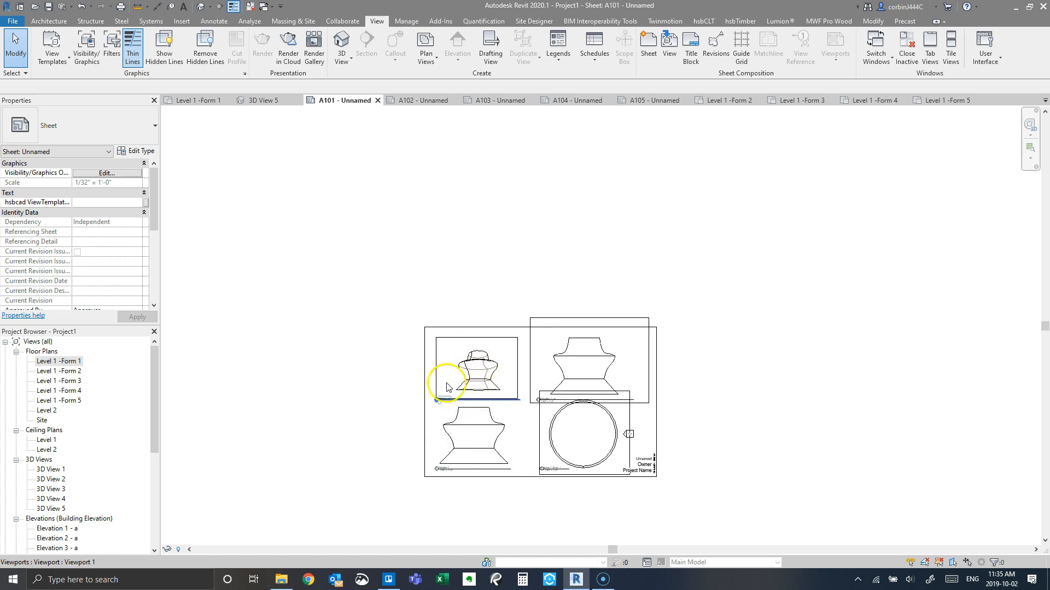